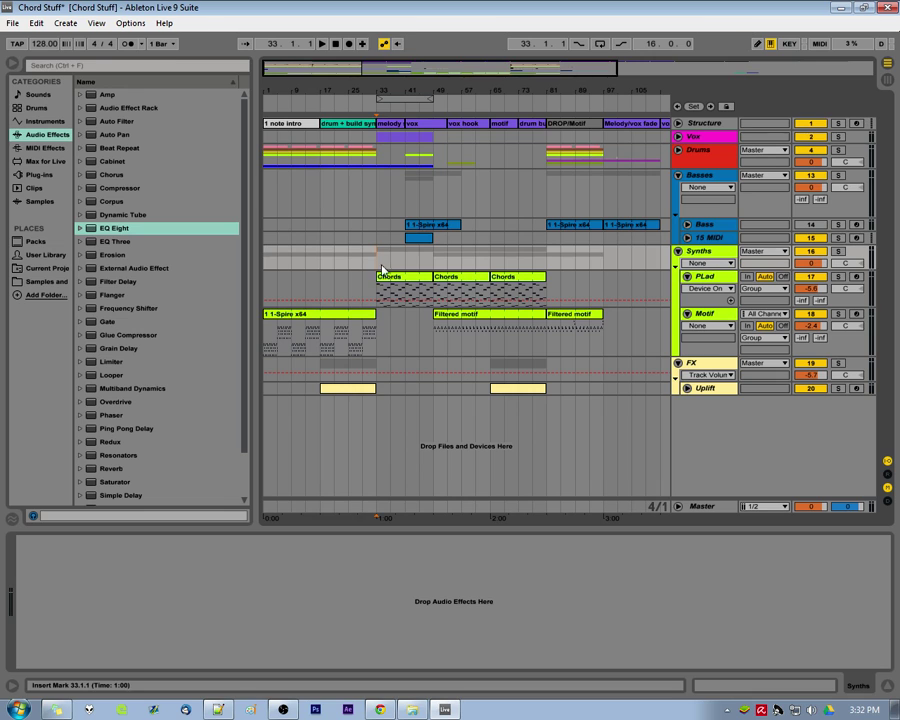
Open the first Chords clip on the PLad track and enlarge its note editor to show all the chord notes
left_click(400, 283)
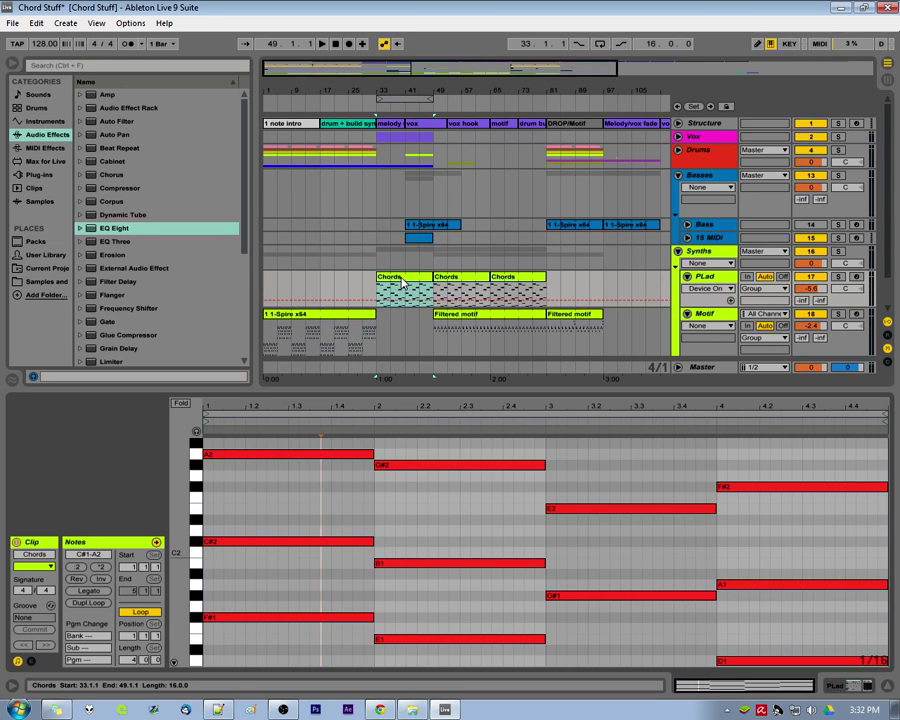
left_click(406, 298)
left_click(510, 432)
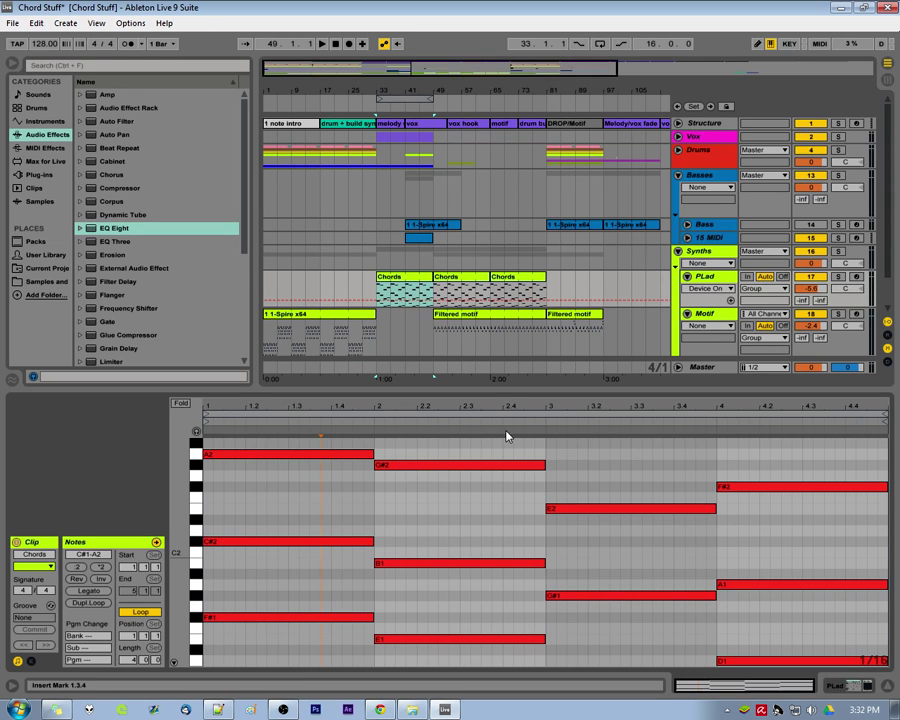
left_click_drag(510, 390, 502, 208)
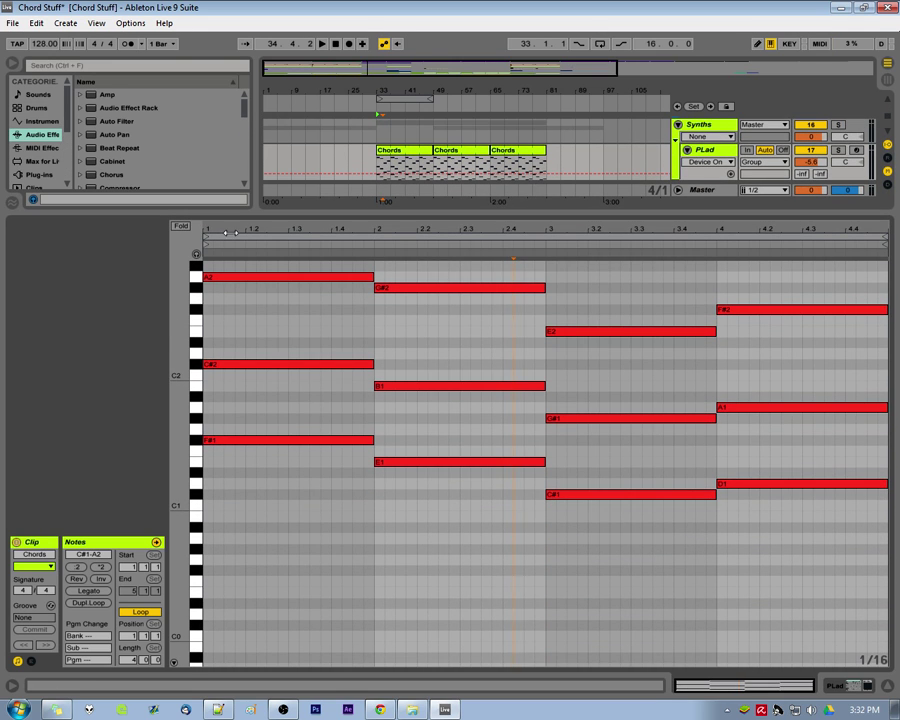
mouse_move(250, 234)
left_mouse_down()
mouse_move(250, 275)
mouse_move(250, 234)
left_mouse_up()
scroll(227, 421, "up", 5)
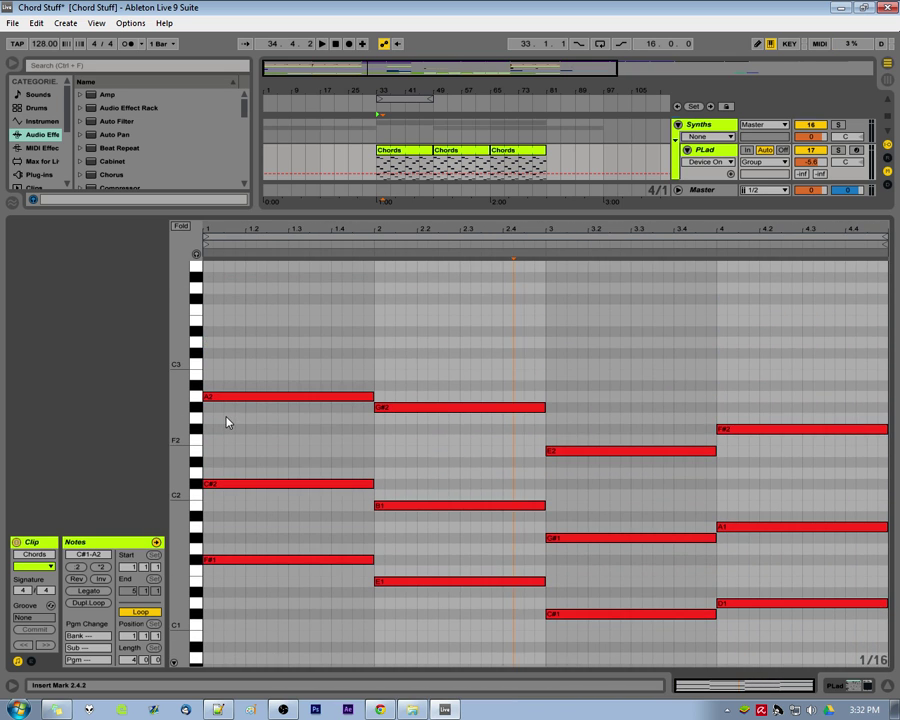
scroll(233, 429, "down", 2)
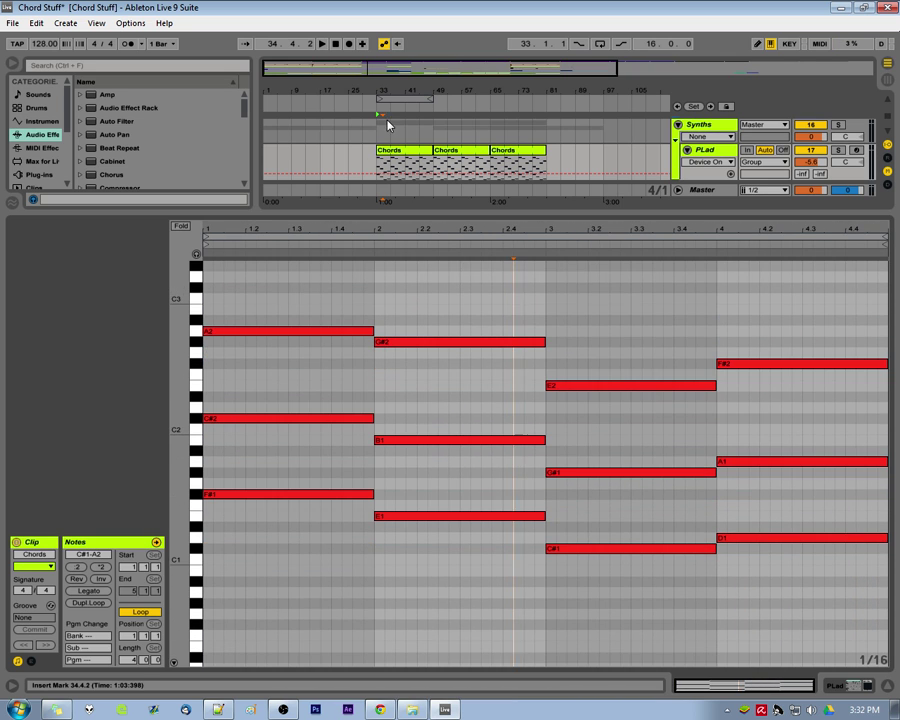
Play the four-chord progression in the Chords clip, starting from position 1.2.3, and select the first Chords clip
left_click(267, 396)
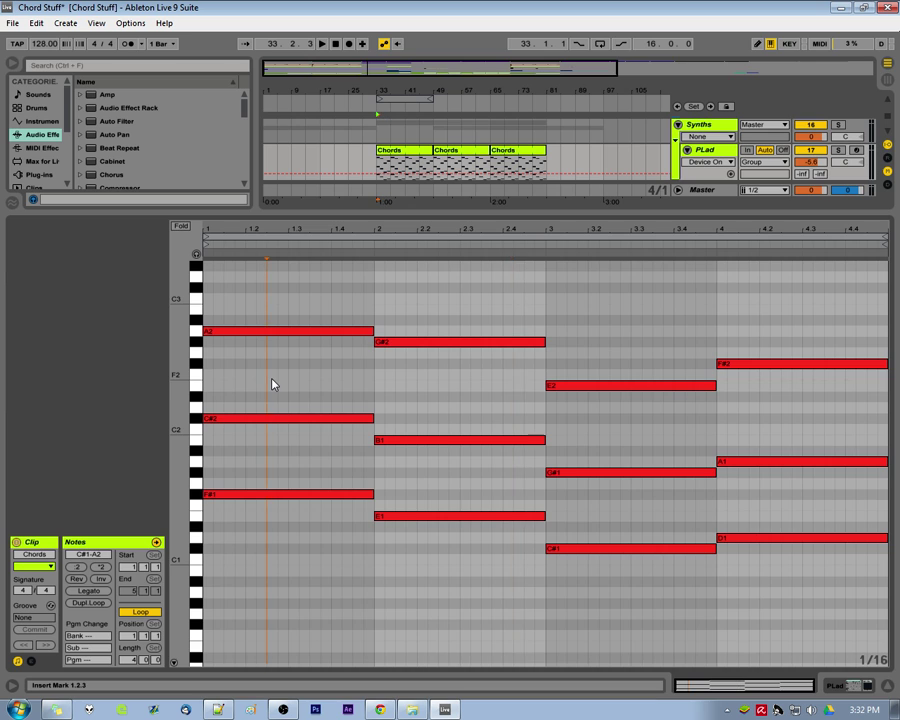
scroll(268, 397, "up", 2)
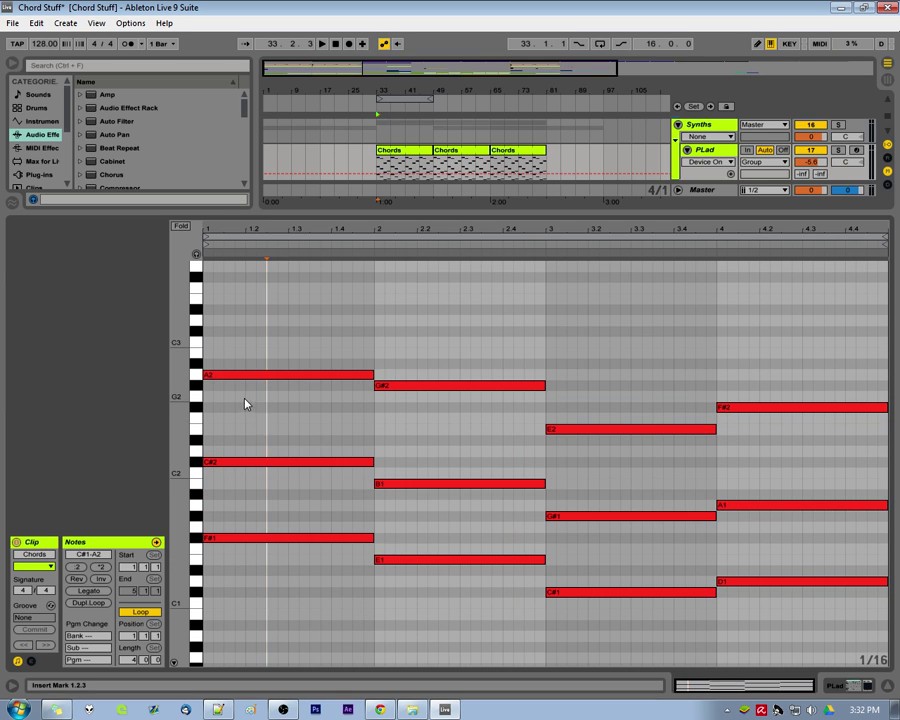
key("space")
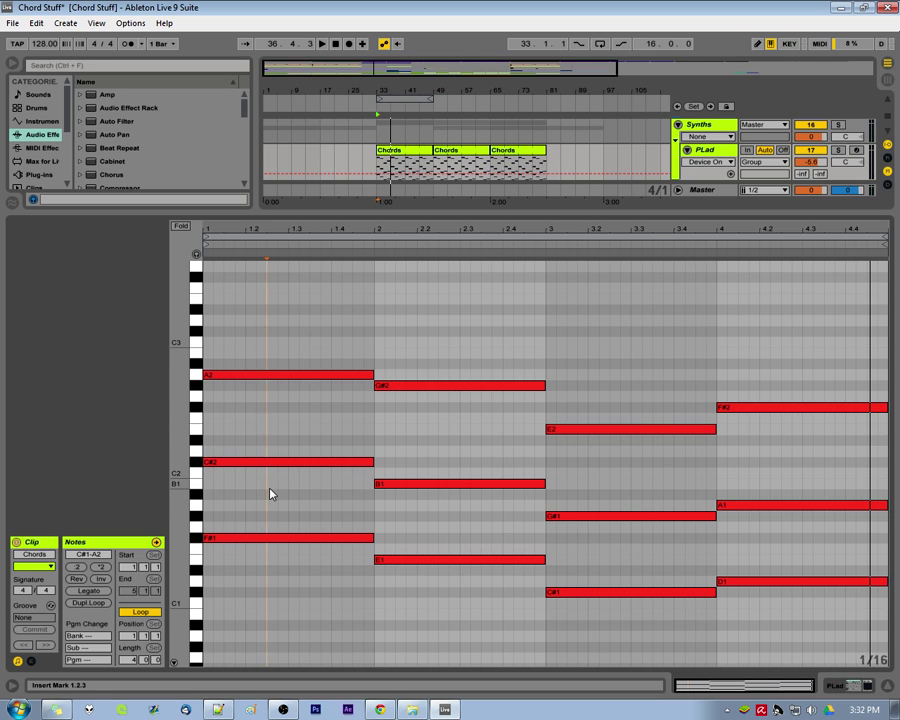
left_click(415, 151)
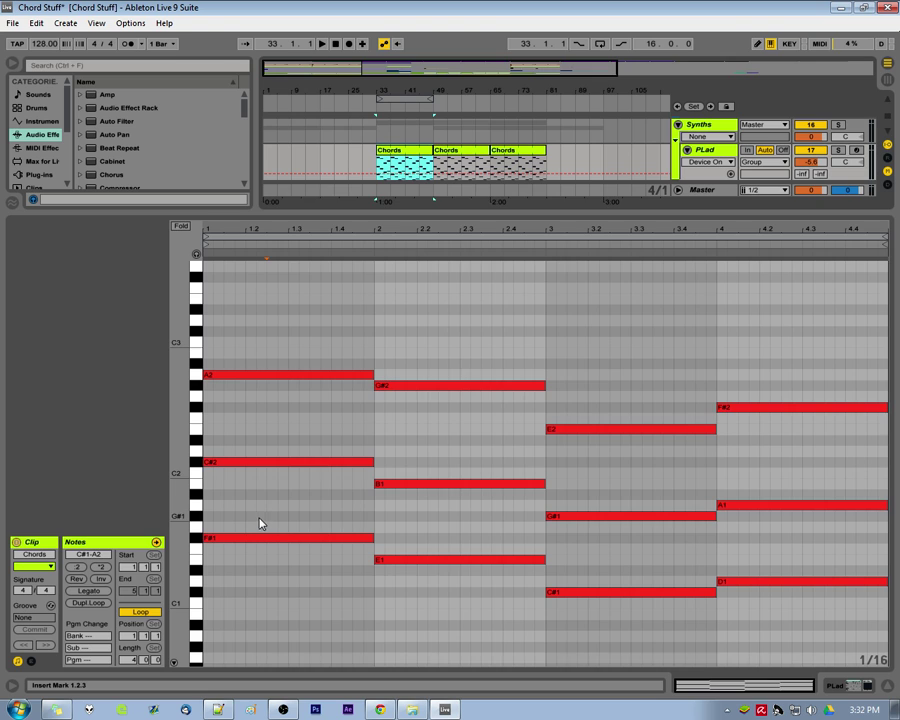
Deactivate the upper two notes of all four chords, and reactivate them while leaving the lowest notes out of the selection
left_click_drag(258, 517, 768, 220)
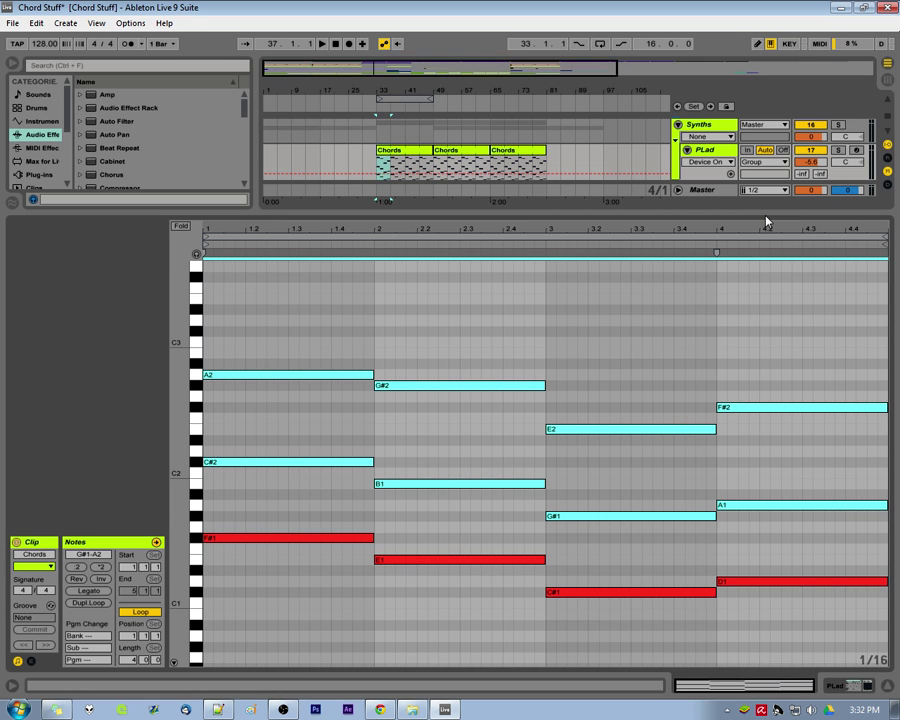
left_click(549, 413)
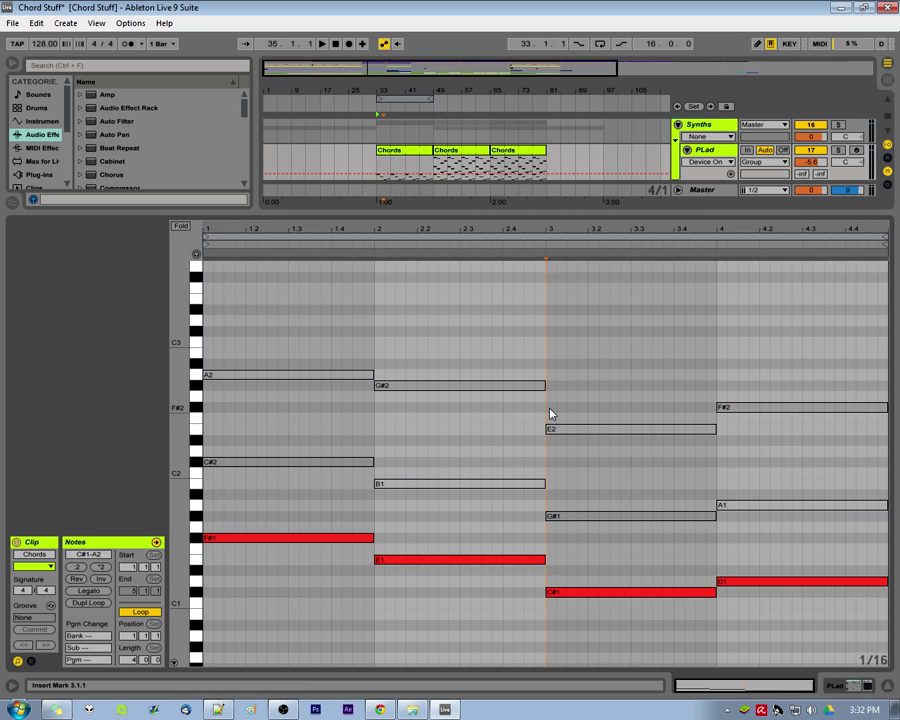
left_click_drag(842, 541, 305, 279)
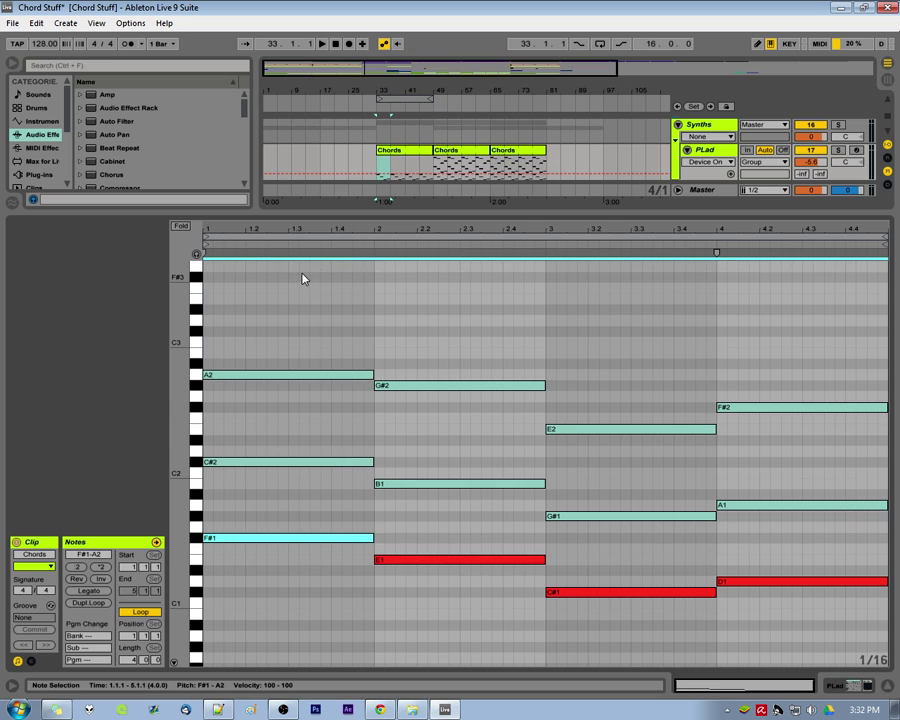
left_click_drag(822, 537, 300, 370)
left_click(334, 537, "ctrl")
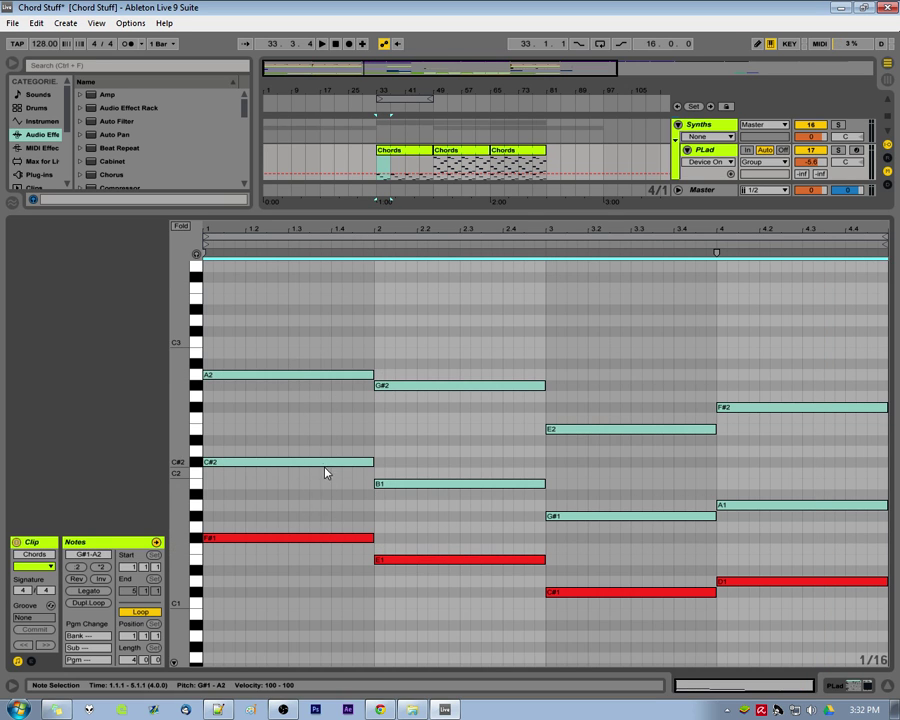
right_click(325, 469)
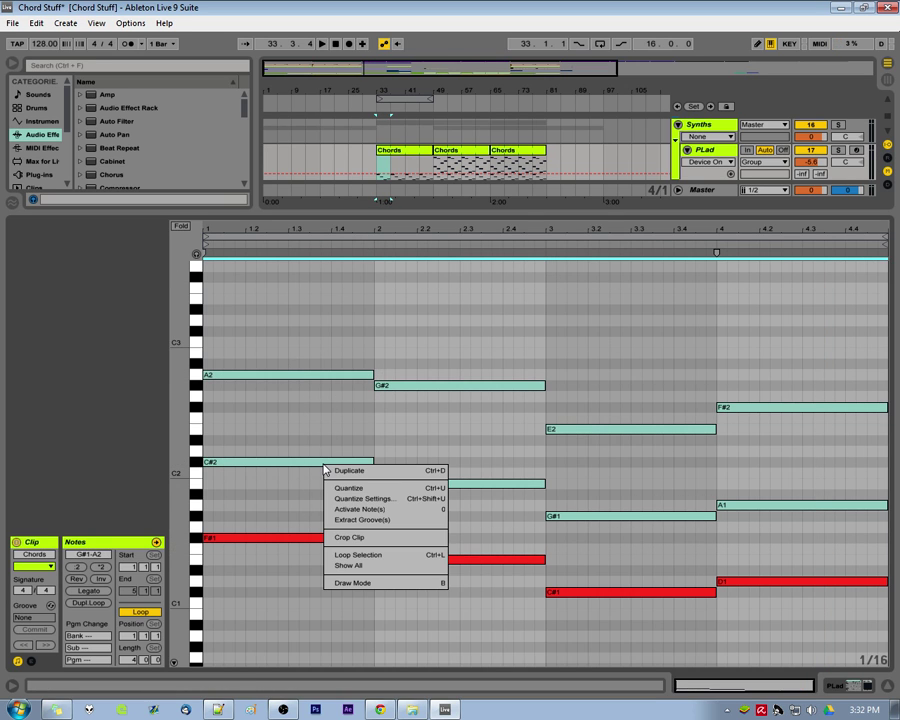
left_click(368, 510)
Deactivate the upper two notes of each chord once more, reselect them and make them active again
right_click(351, 467)
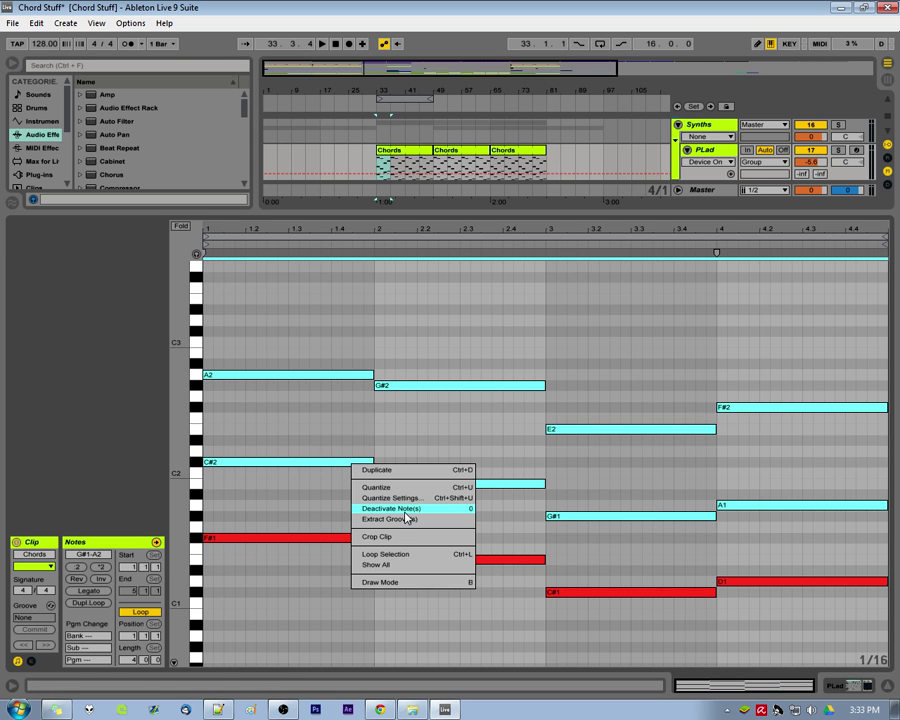
left_click(405, 516)
left_click(733, 532)
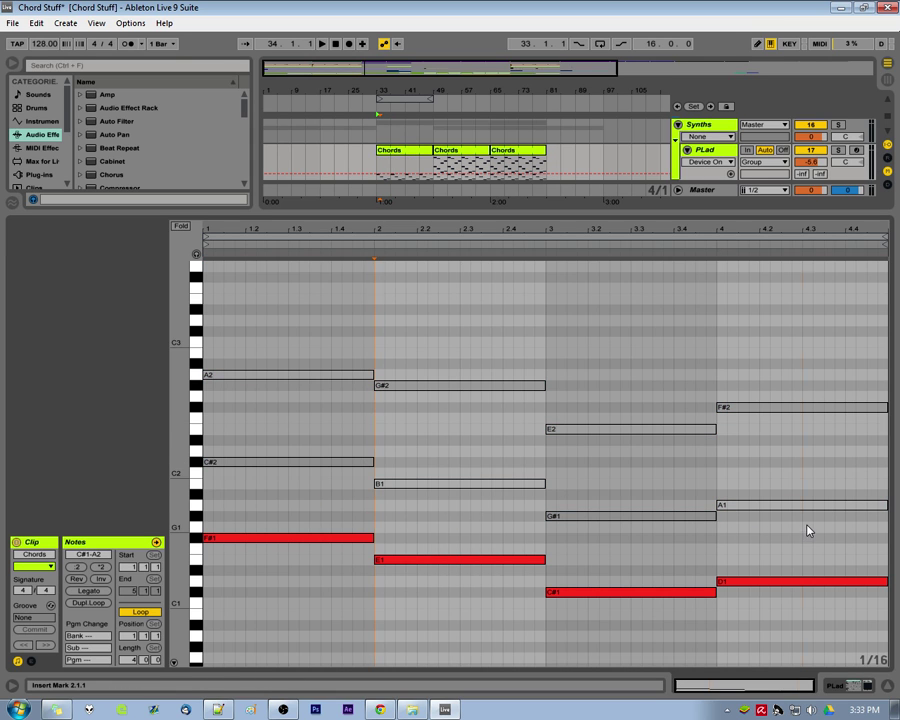
mouse_move(806, 525)
left_mouse_down()
mouse_move(467, 425)
mouse_move(315, 327)
left_mouse_up()
key("0")
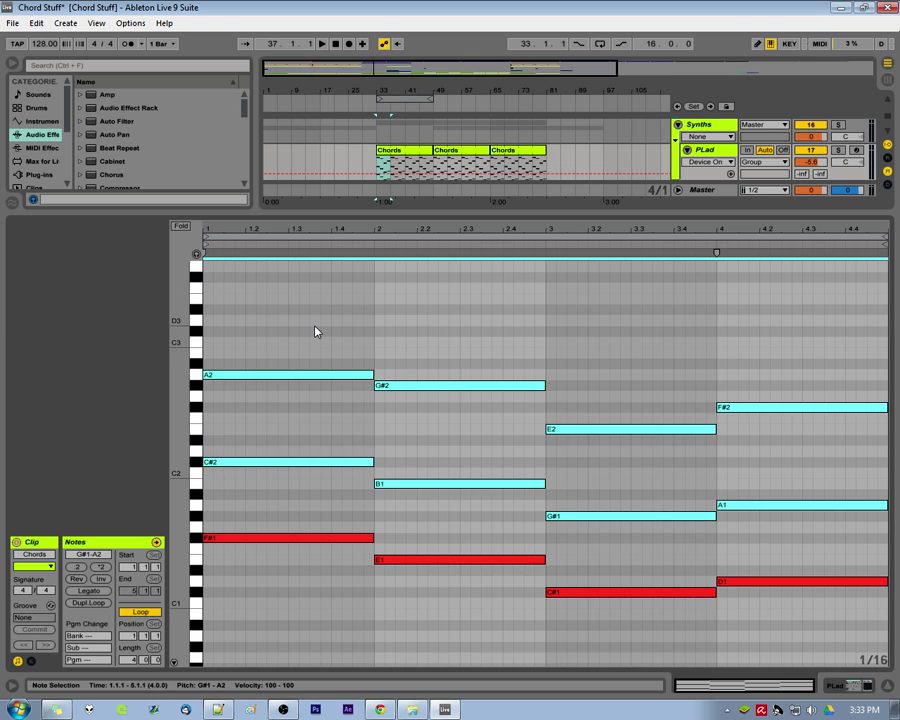
scroll(315, 327, "up", 1)
left_click(314, 327)
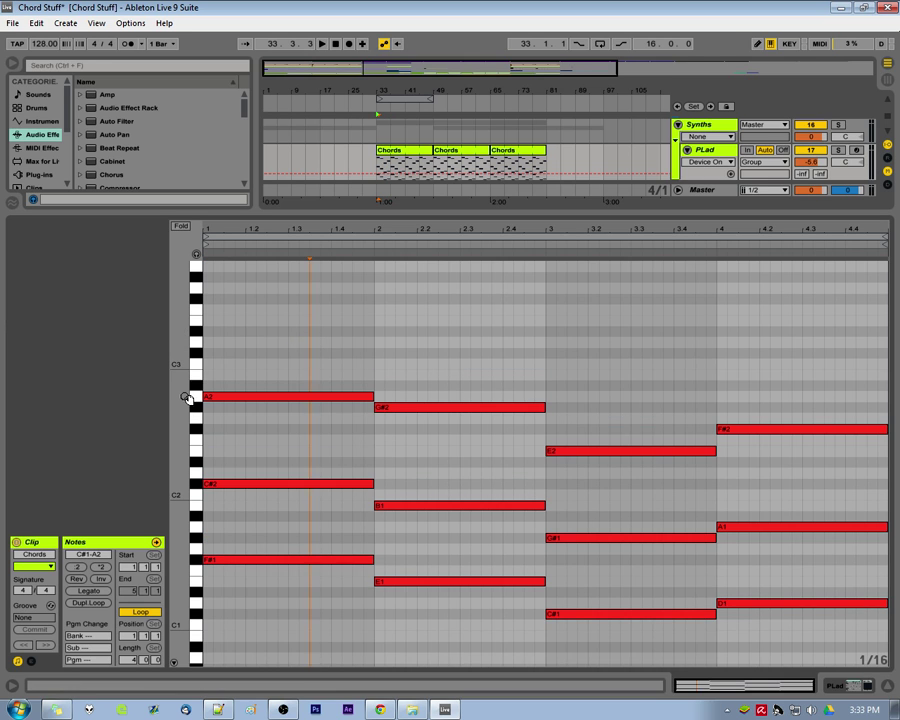
Play the clip with only the lowest note of each chord active, and reactivate the upper notes
left_click_drag(244, 342, 779, 555)
key("space")
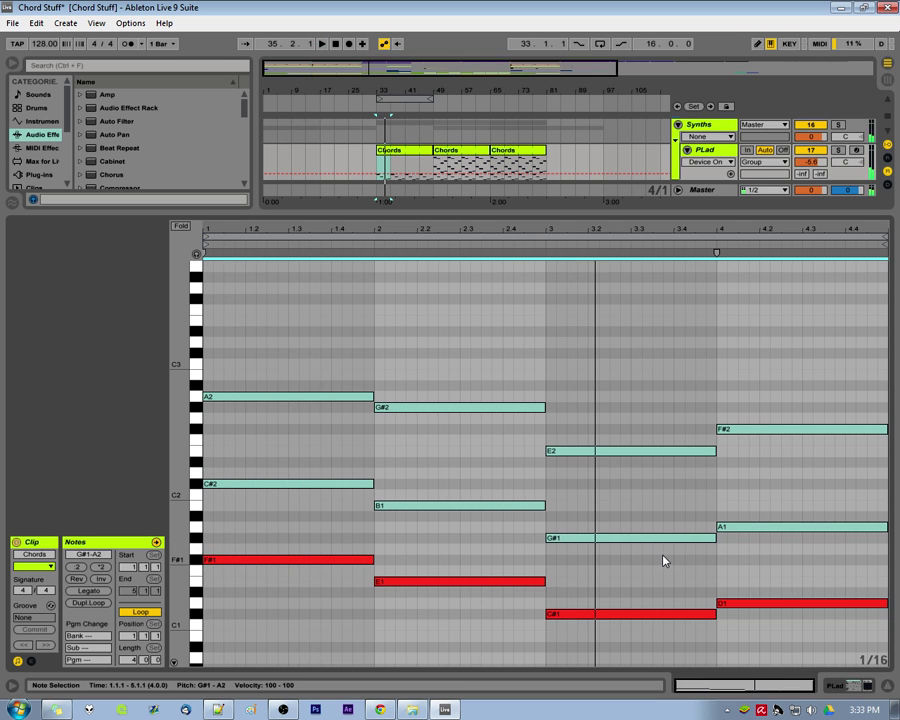
key("space")
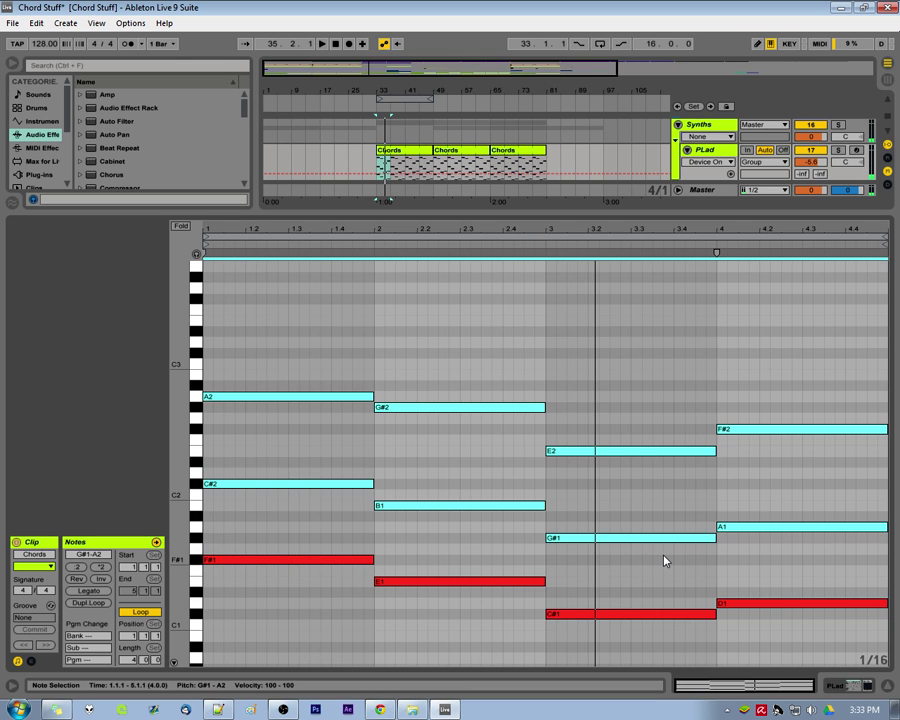
left_click(742, 546)
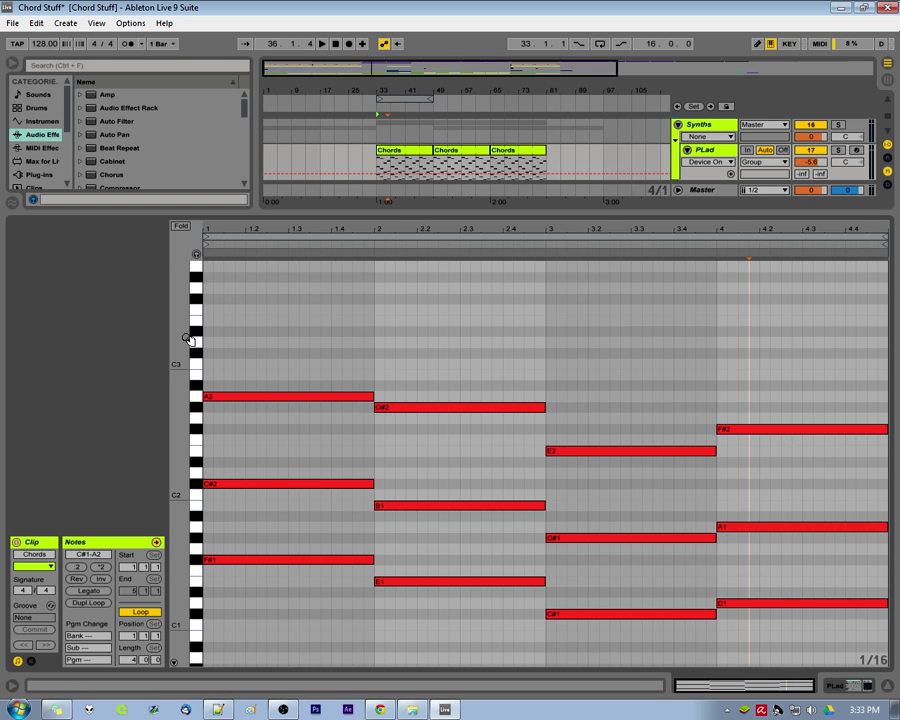
Examine the chords at different vertical zoom levels, including the full keyboard range and the clip's used key range
left_click_drag(188, 339, 211, 311)
left_click_drag(315, 231, 287, 261)
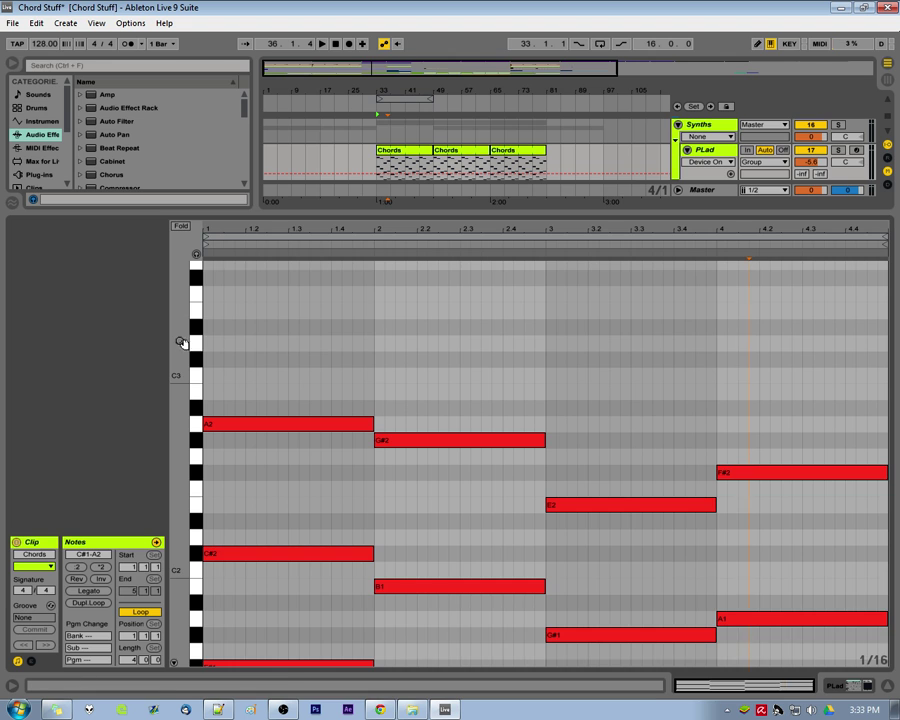
left_click_drag(182, 342, 246, 349)
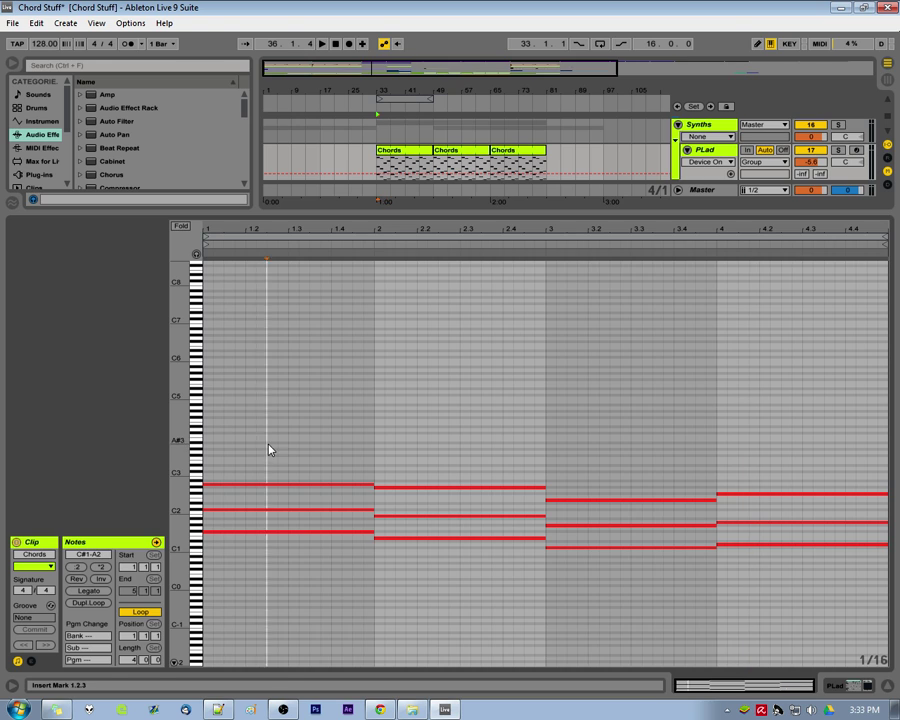
left_click_drag(268, 446, 315, 585)
left_click(315, 585)
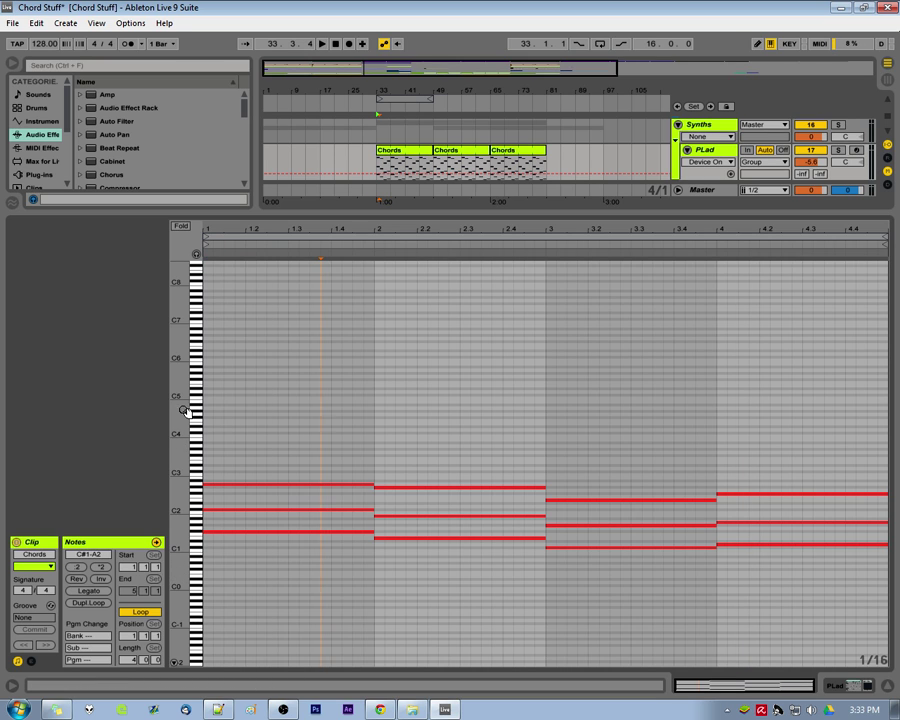
left_click_drag(247, 391, 349, 437)
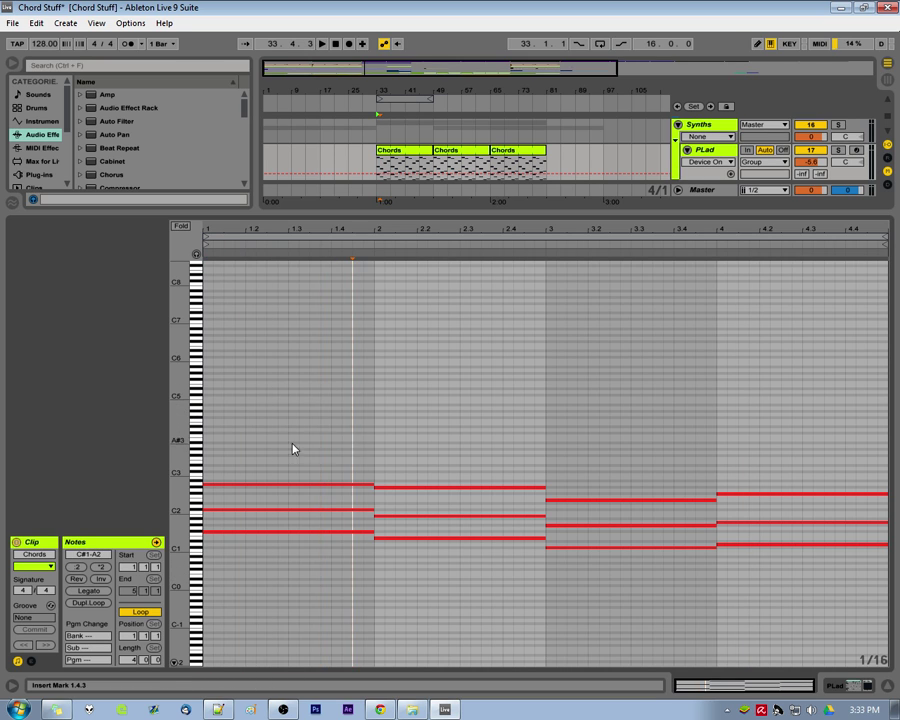
left_click_drag(280, 354, 326, 506)
left_click(288, 402)
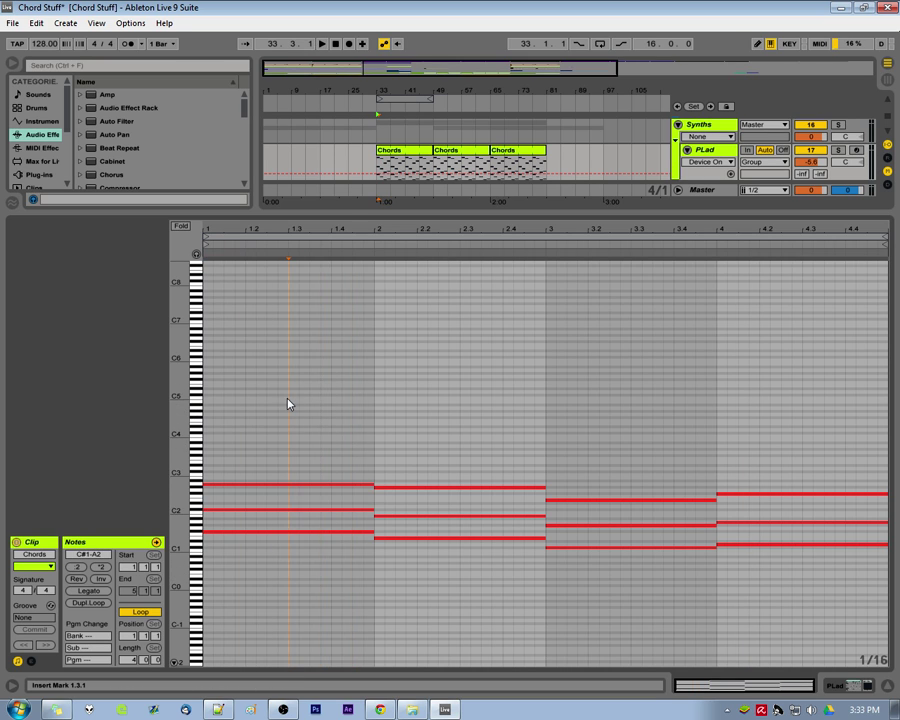
double_click(181, 396)
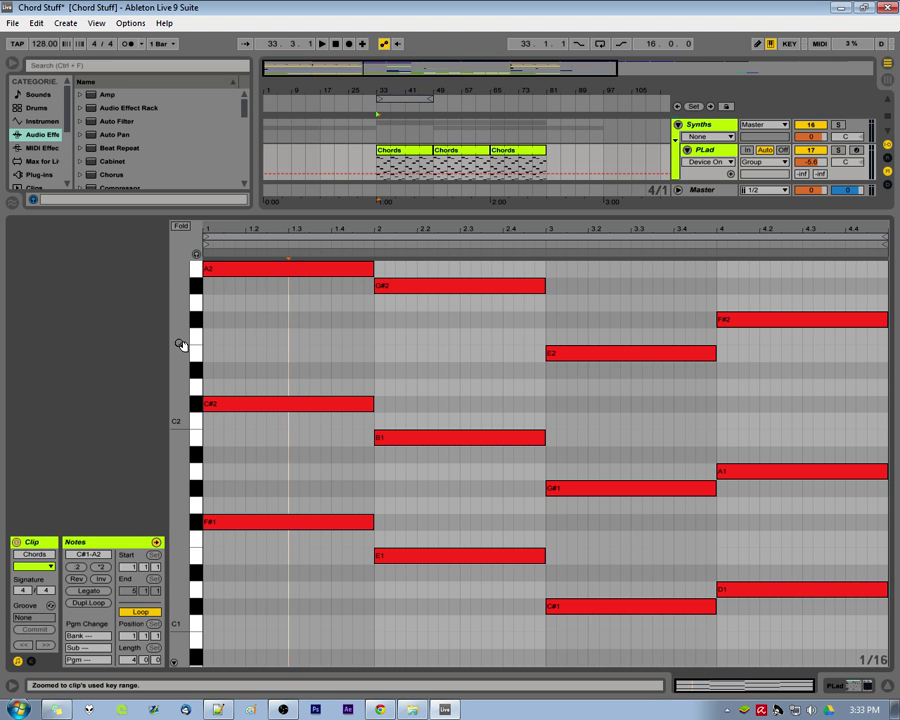
left_click_drag(181, 346, 132, 346)
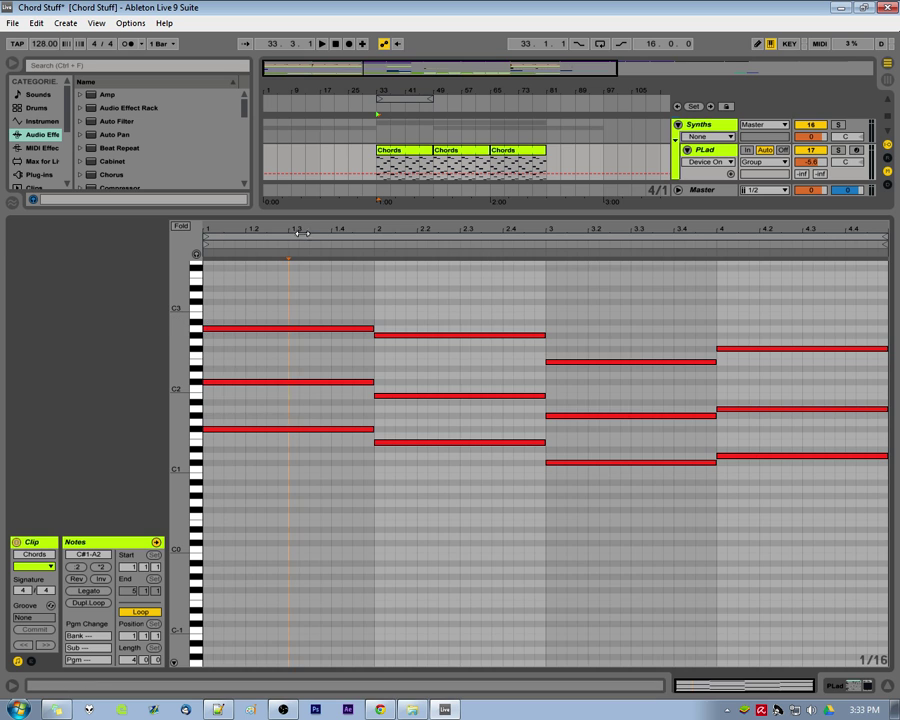
View the first bar of the clip at the 1/64 grid, and return to the full four-bar view
left_click_drag(303, 231, 542, 231)
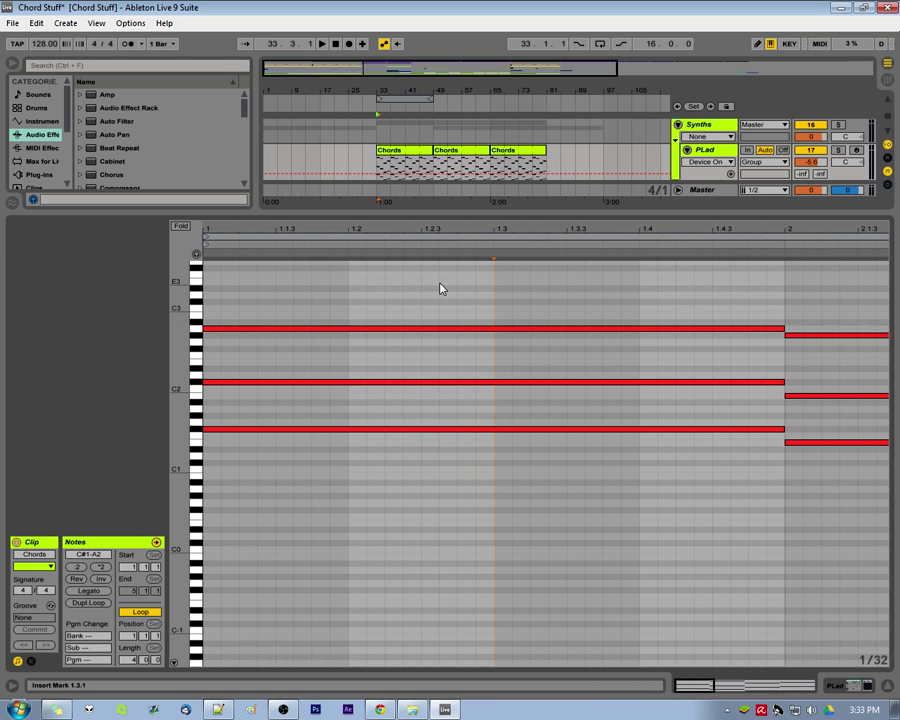
left_click_drag(412, 225, 532, 262)
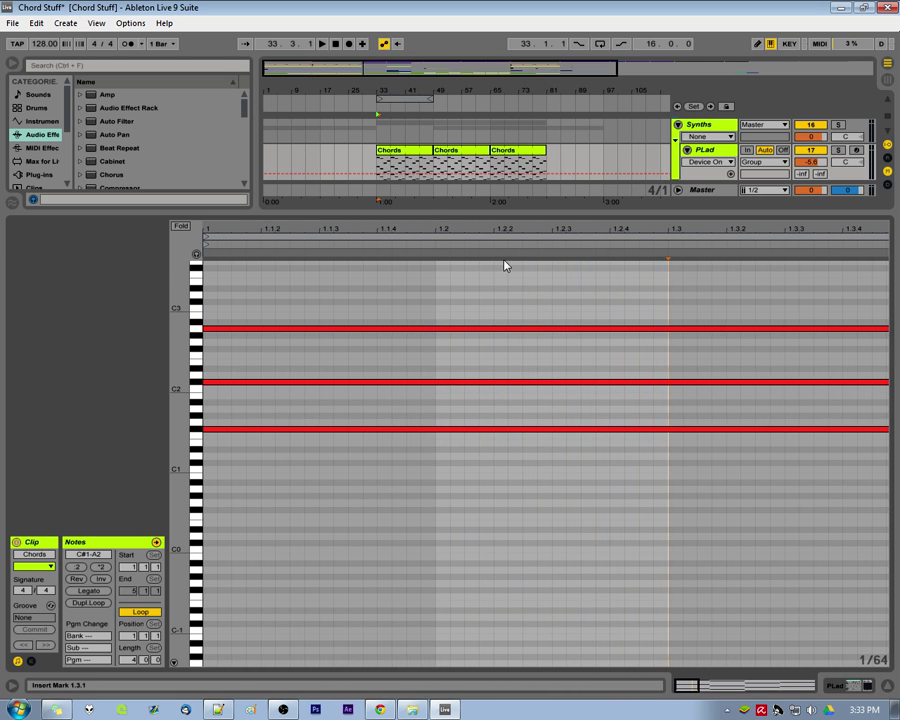
left_click(478, 279)
double_click(471, 229)
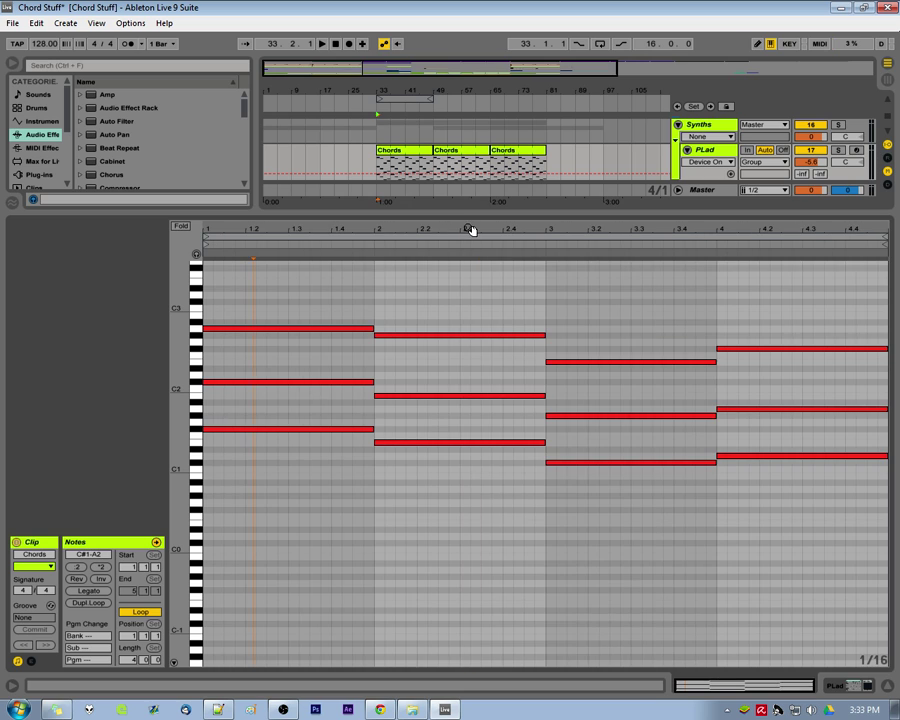
Fold the note editor to only the keys used in the clip, and unfold it again
left_click(182, 227)
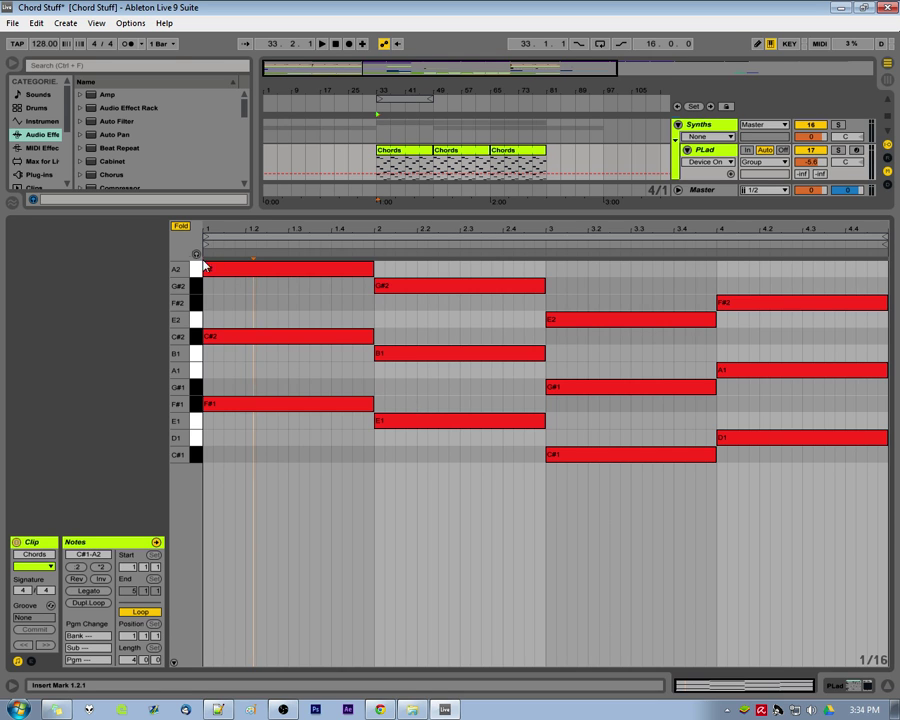
key("f")
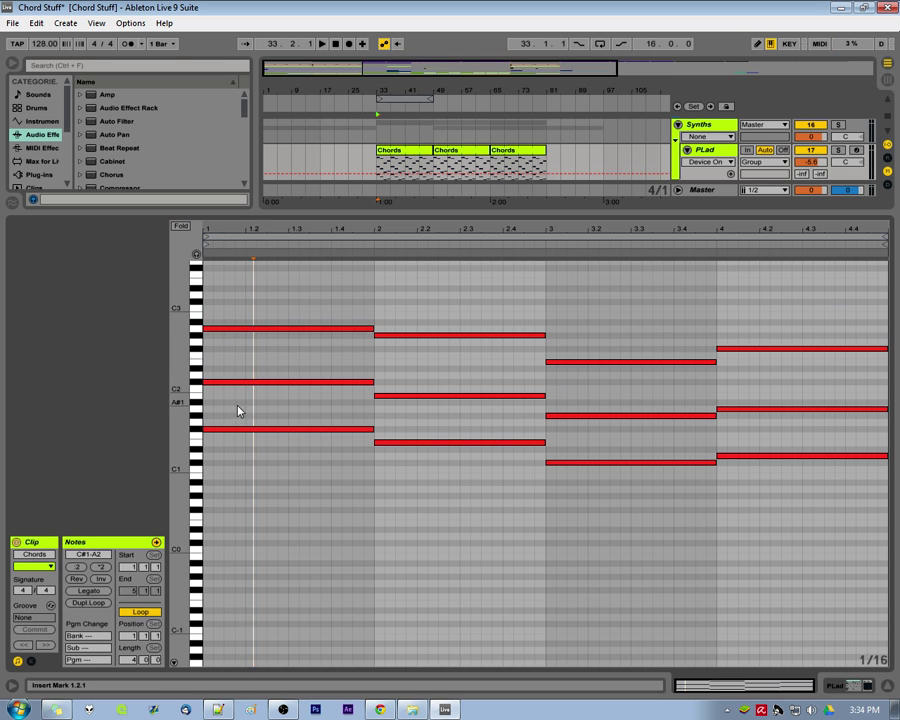
Add a sixteenth-long D#1 note at the start of bar 1 and move it one sixteenth earlier
left_click(243, 331)
double_click(207, 450)
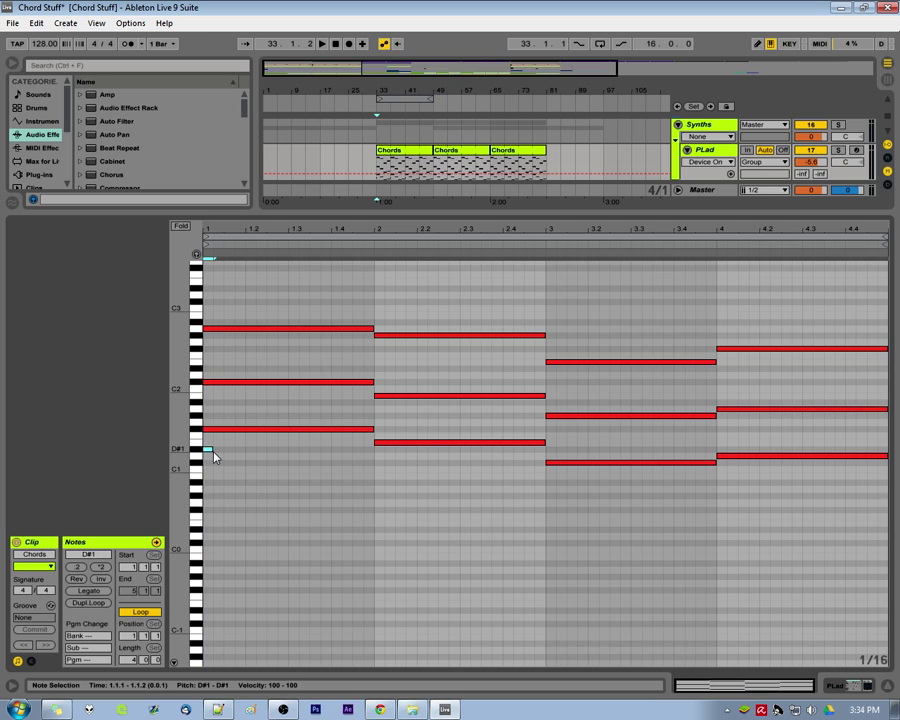
key("Left")
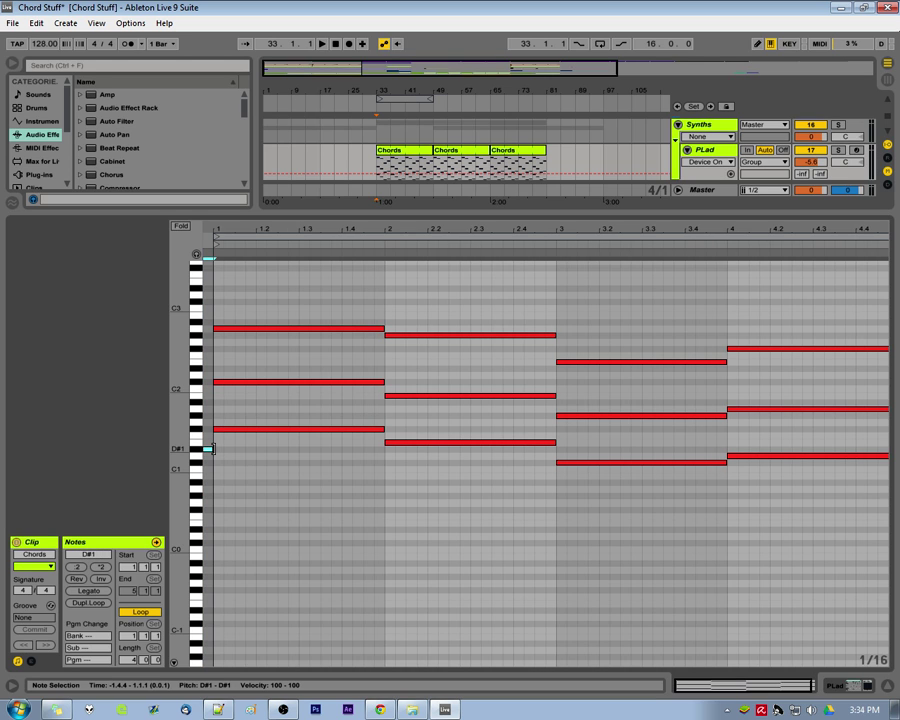
Copy the short D#1 note before bar 1 onto E1, F#1, G1, A1, A#1 and B1, and view the result in folded key display
key("Up")
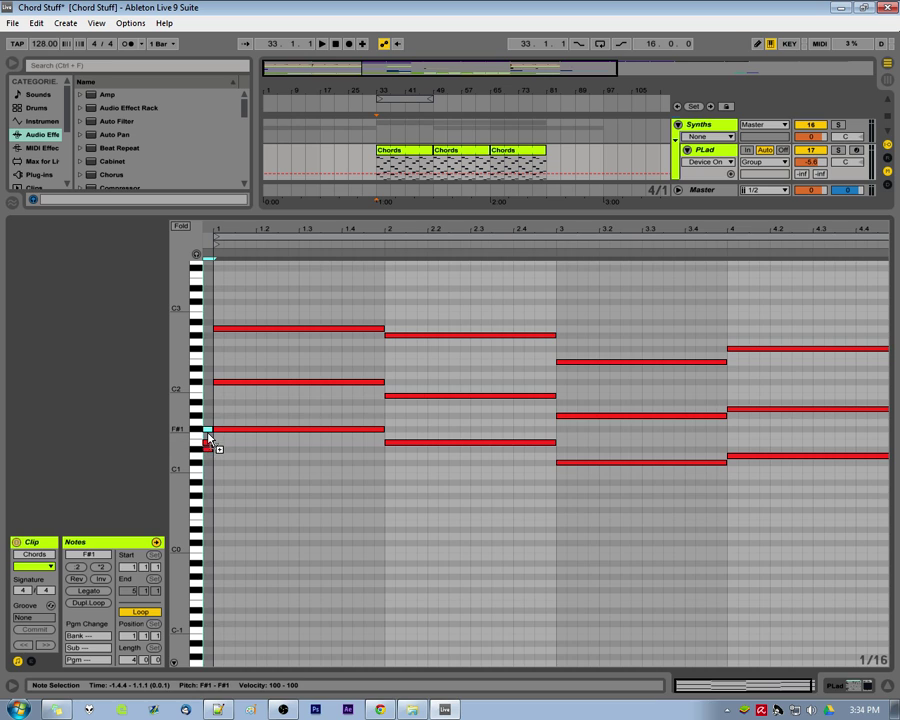
double_click(209, 424)
left_click_drag(209, 423, 210, 398)
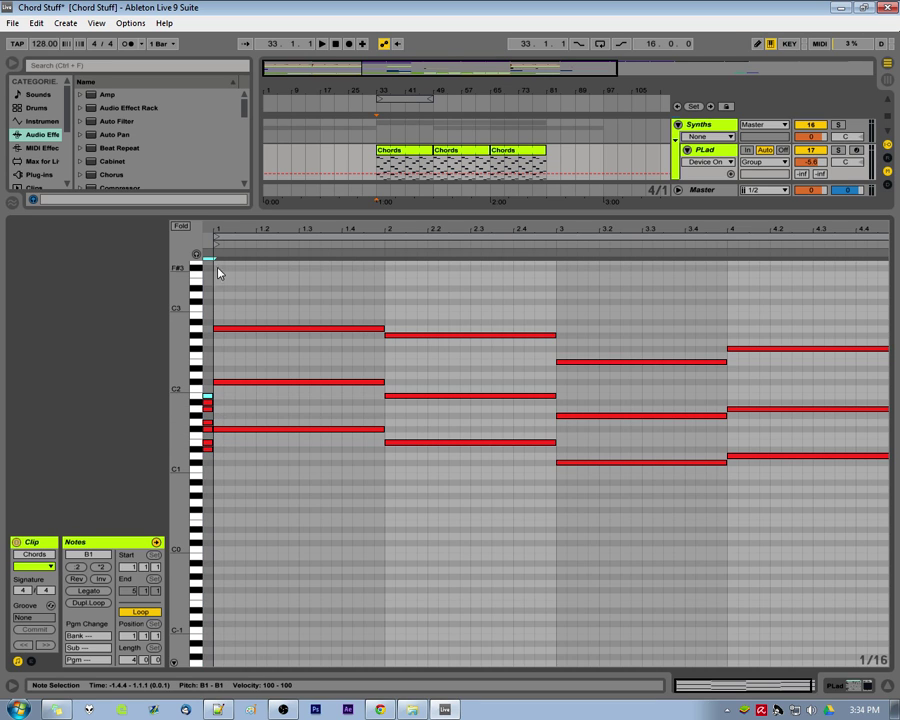
left_click(181, 226)
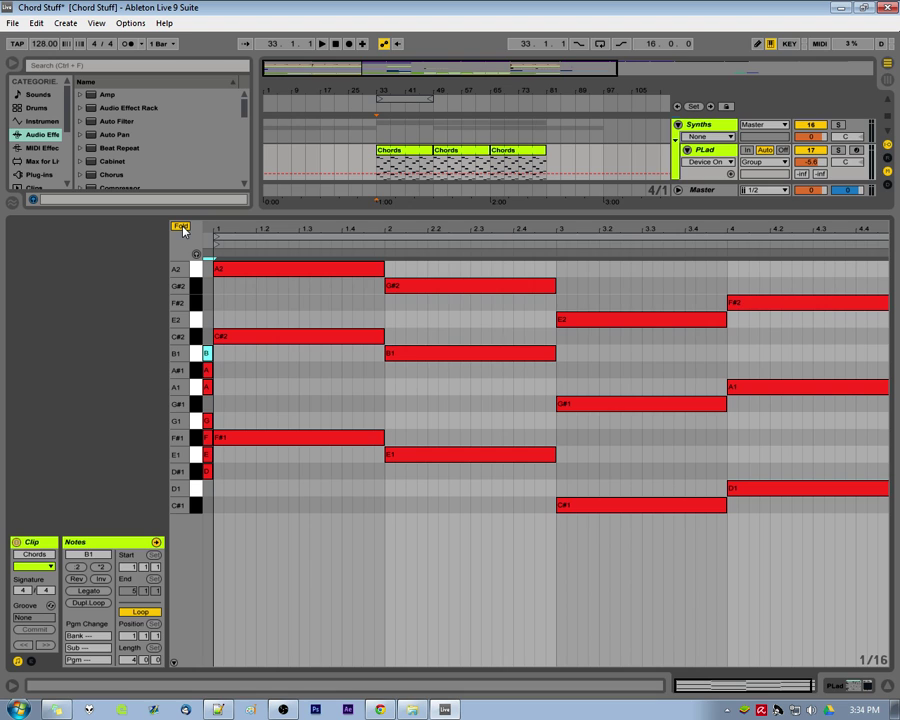
left_click(181, 226)
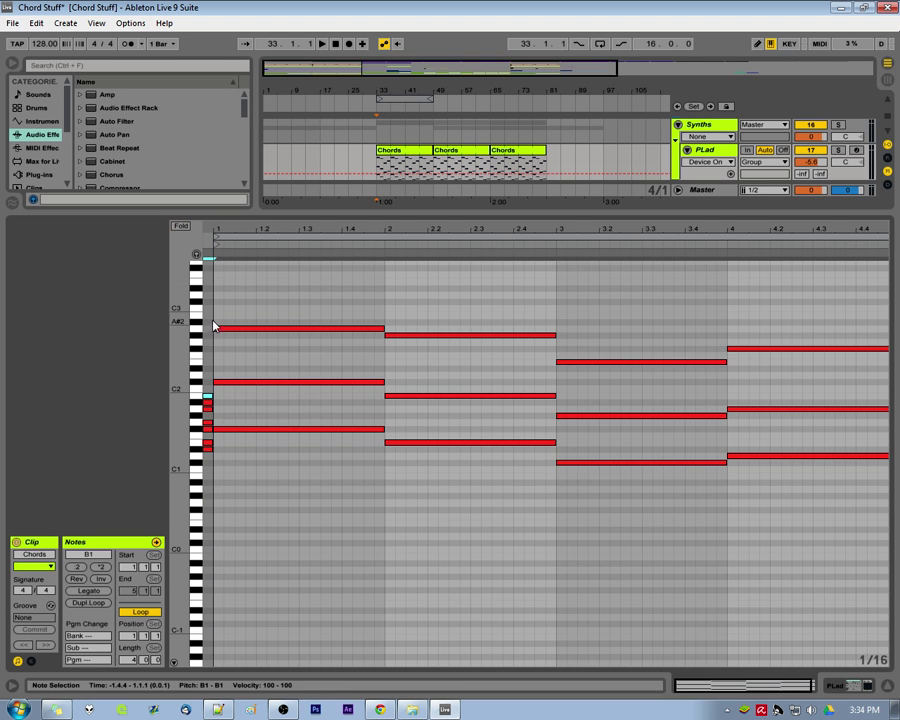
Delete the whole stack of short notes before bar 1
left_click_drag(210, 362, 204, 455)
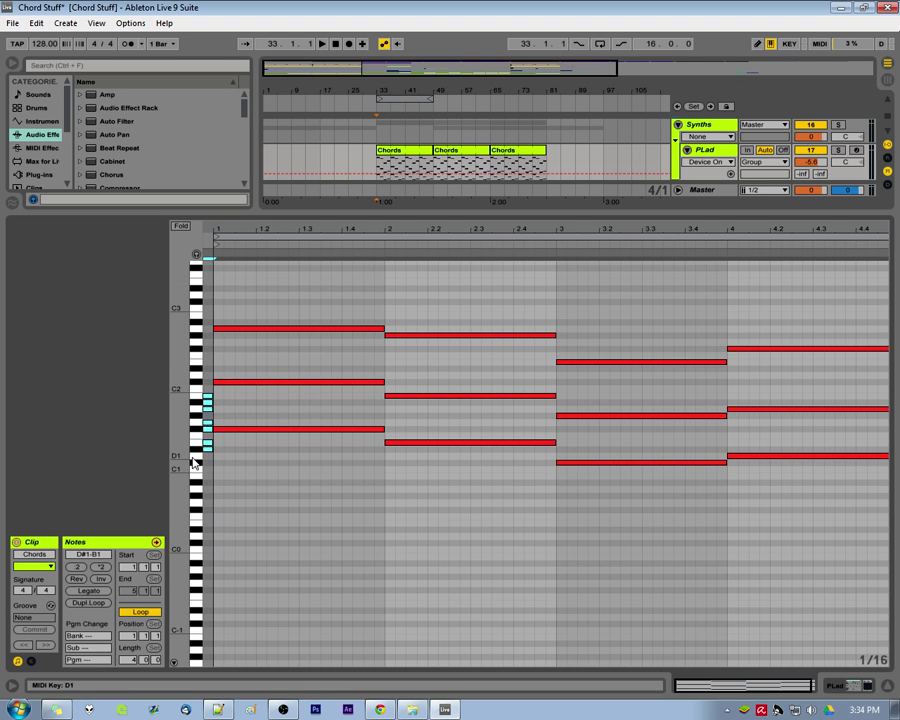
left_click(257, 460)
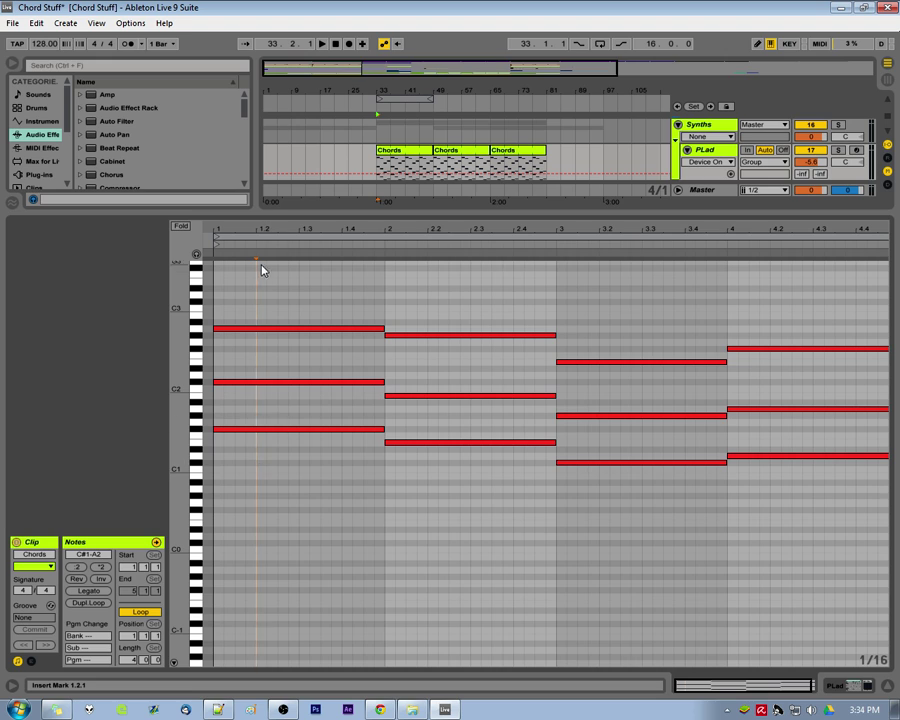
left_click_drag(277, 229, 275, 229)
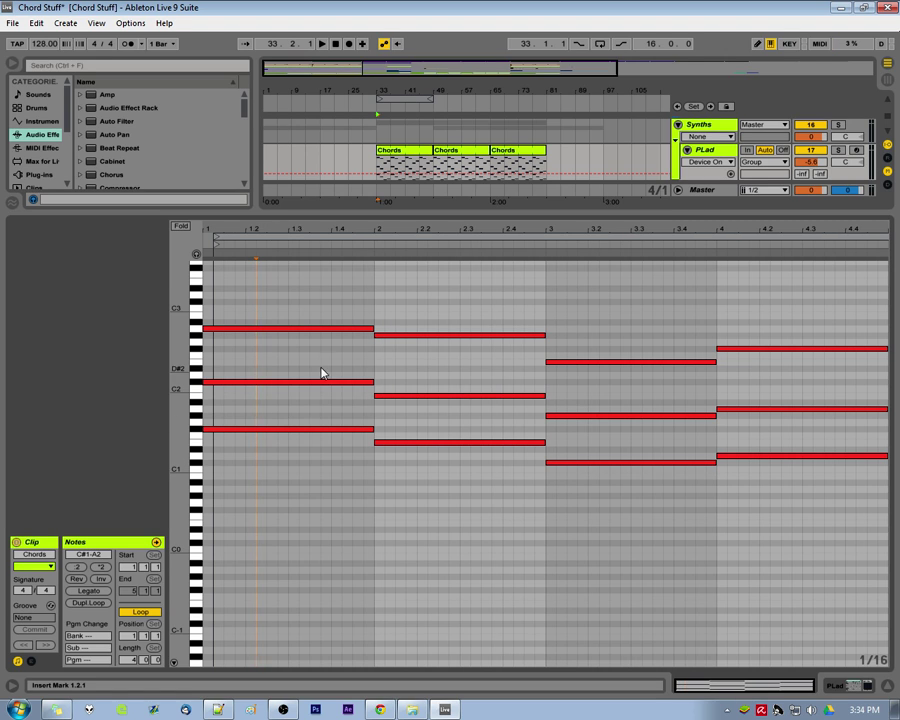
left_click(298, 294)
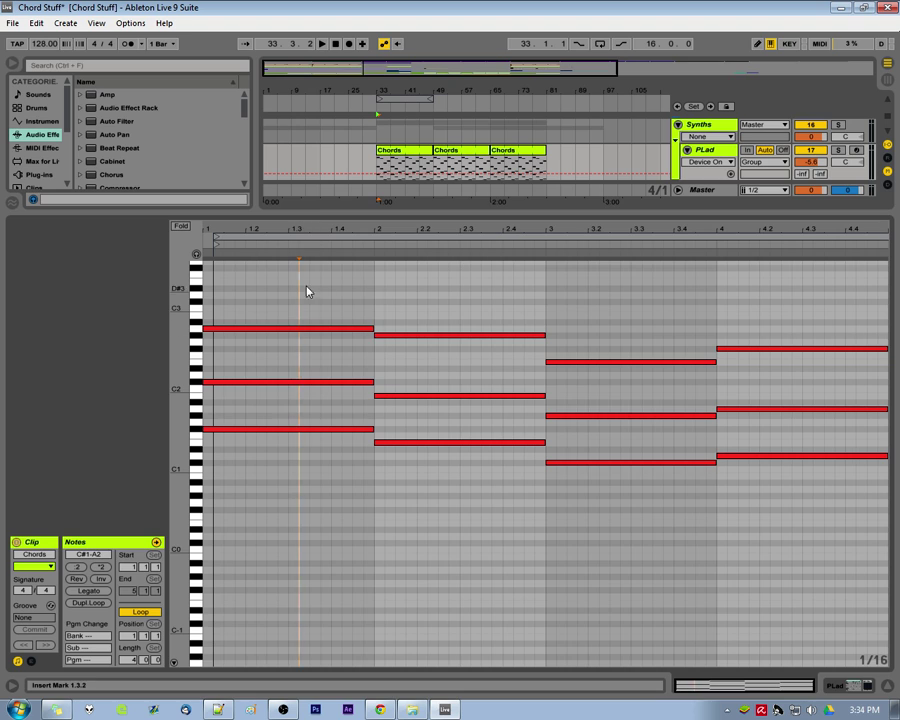
mouse_move(307, 291)
left_mouse_down()
mouse_move(374, 378)
mouse_move(327, 284)
left_mouse_up()
left_click(327, 293)
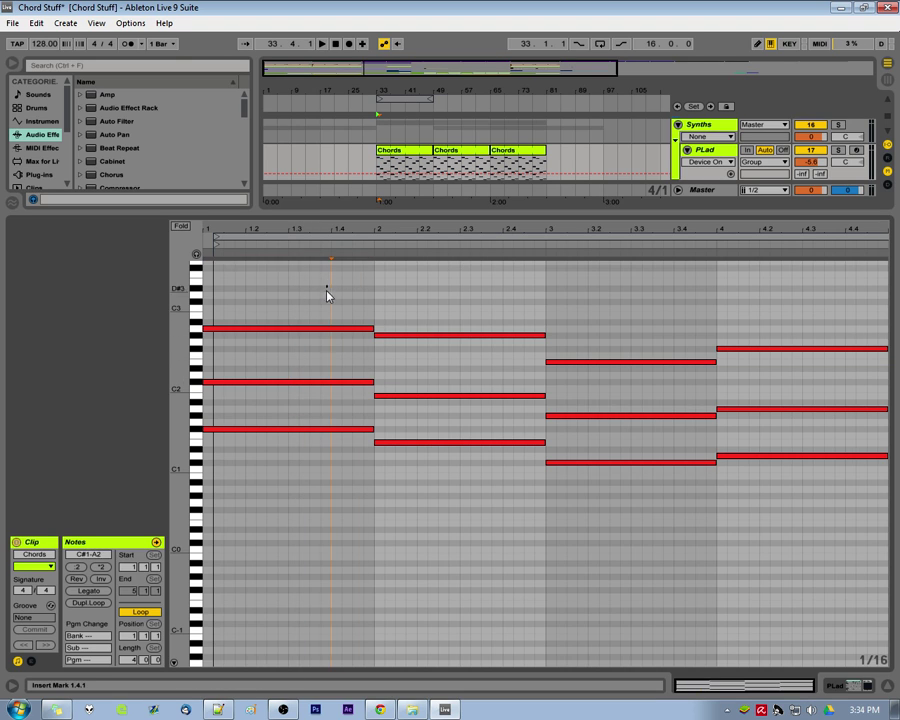
left_click(334, 330)
right_click(334, 331)
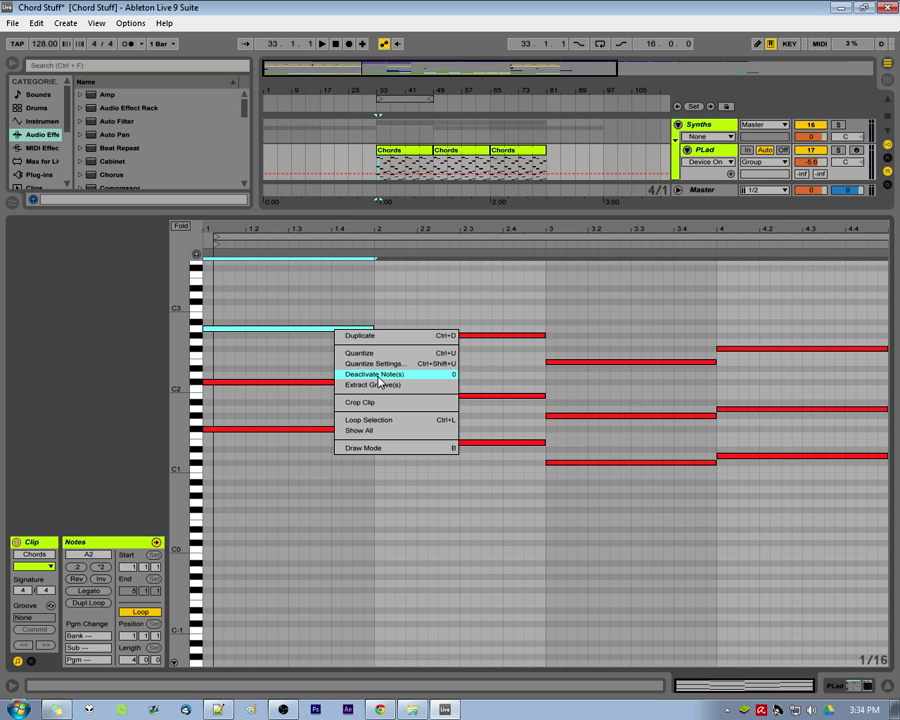
left_click(330, 304)
left_click(328, 304)
left_click(316, 360)
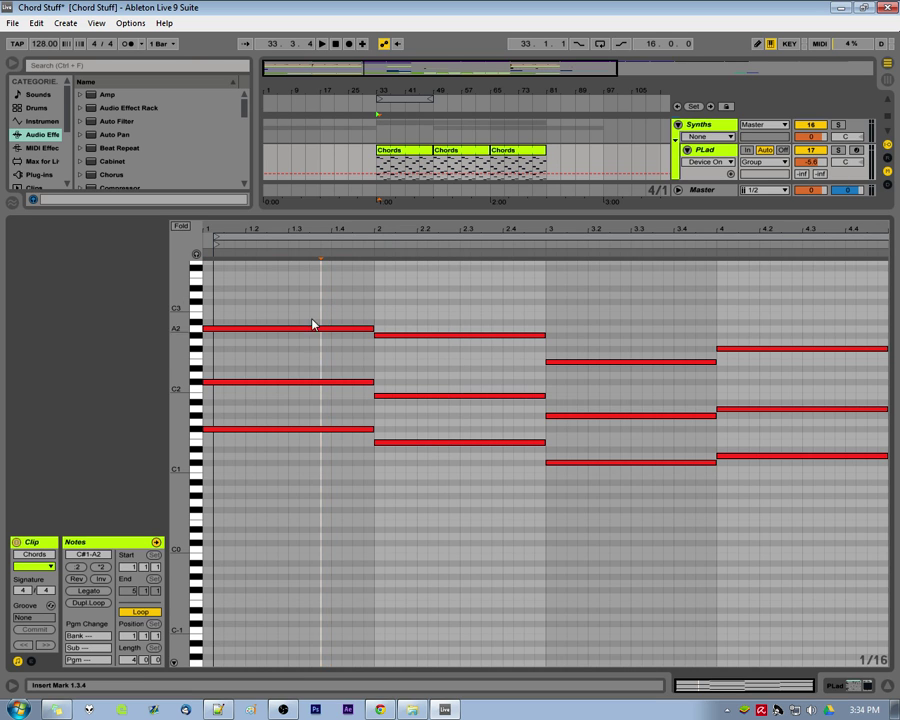
left_click_drag(294, 231, 294, 231)
key("plus")
key("minus")
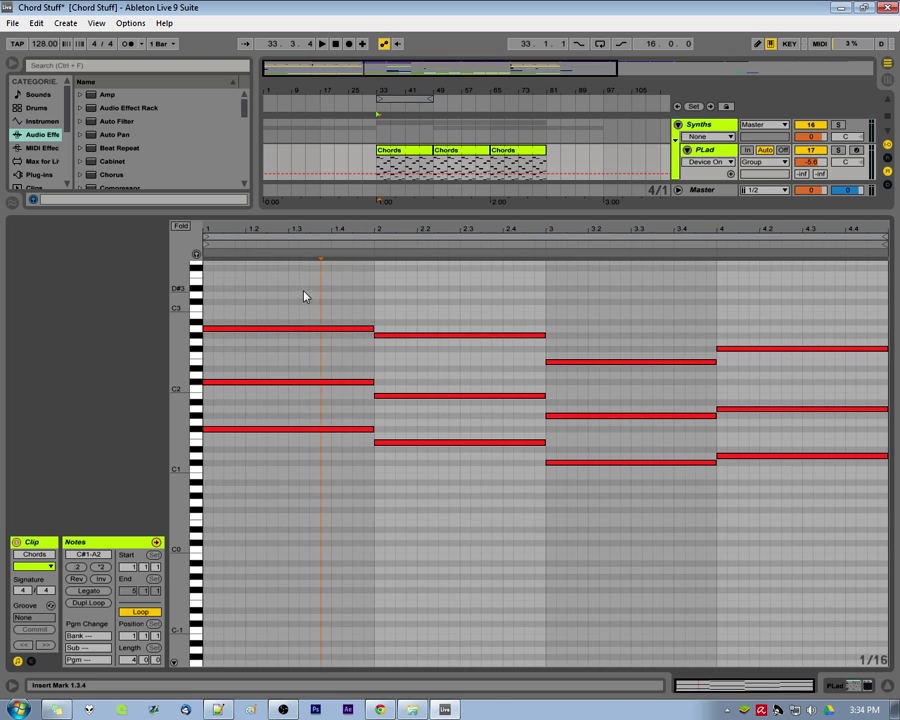
Zoom the timeline to the A2 and G#2 notes in bars 1 and 2, and return to the full four-bar view
left_click(283, 291)
left_click_drag(283, 291, 444, 362)
left_click_drag(300, 273, 495, 364)
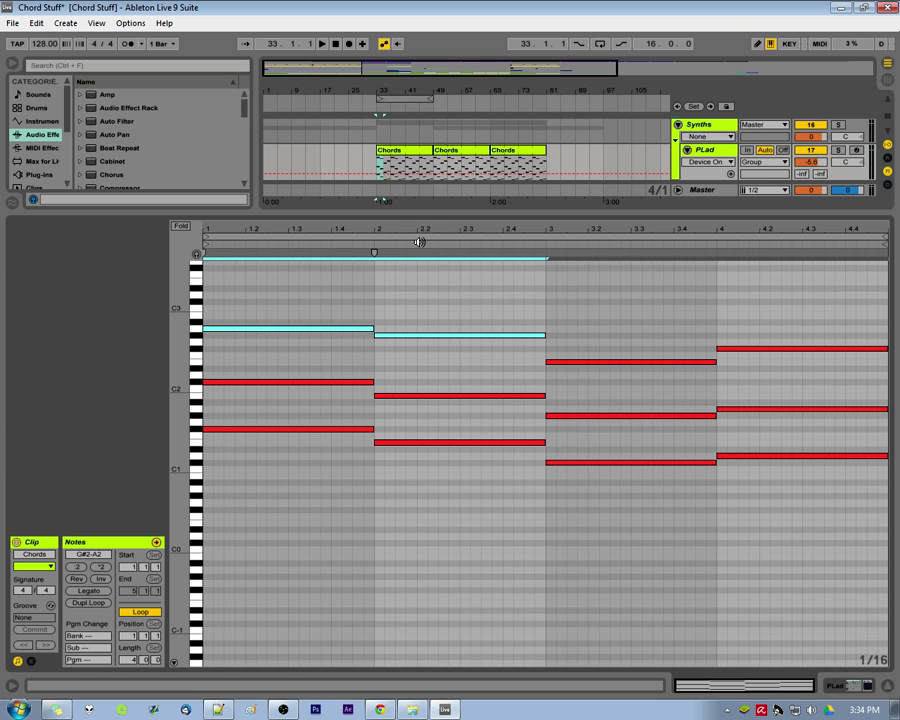
double_click(395, 227)
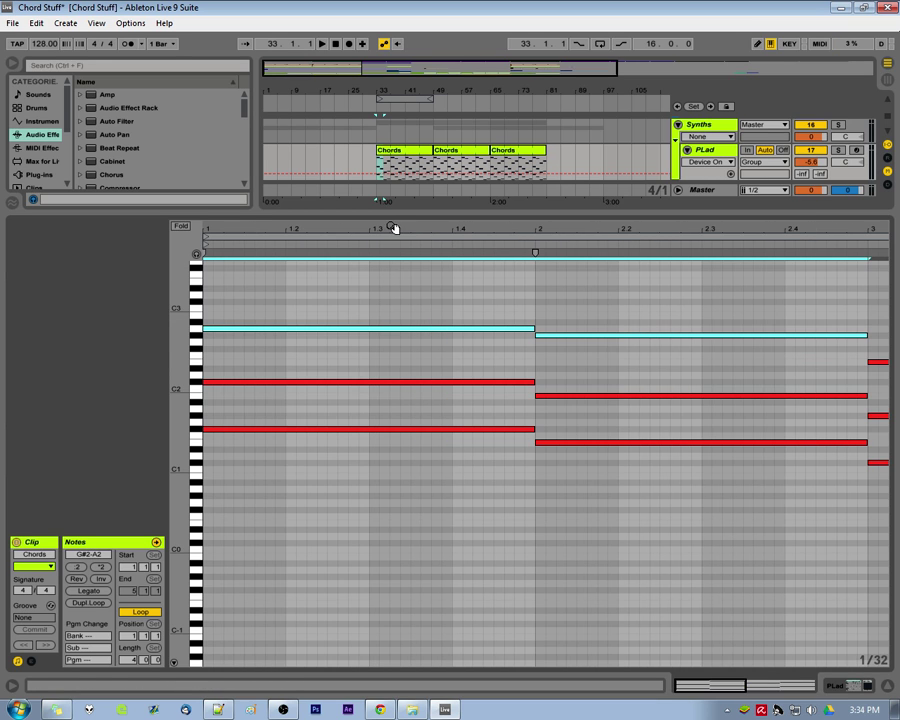
left_click(455, 300)
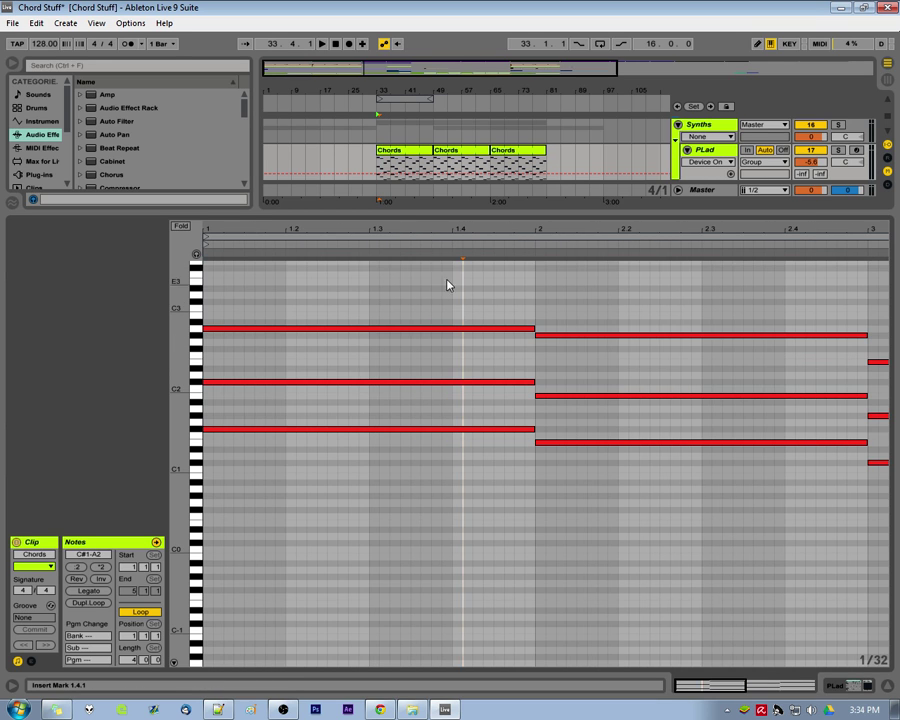
key("minus")
View the full keyboard range, and zoom the key range in vertically with the A2 and C#2 notes of bar 1 selected
left_click_drag(183, 330, 175, 330)
left_click_drag(254, 448, 268, 518)
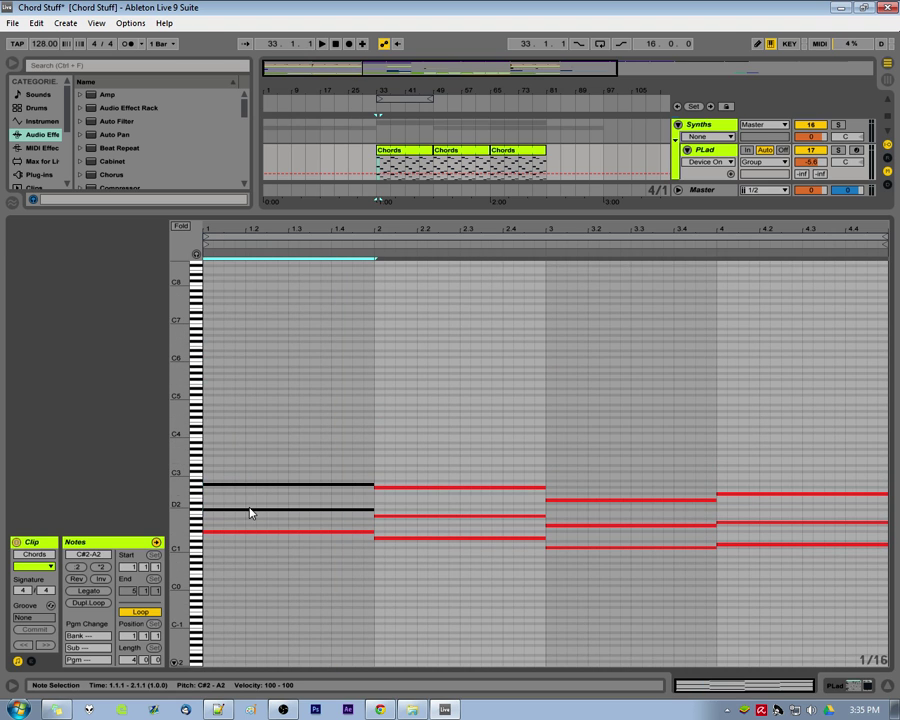
double_click(178, 482)
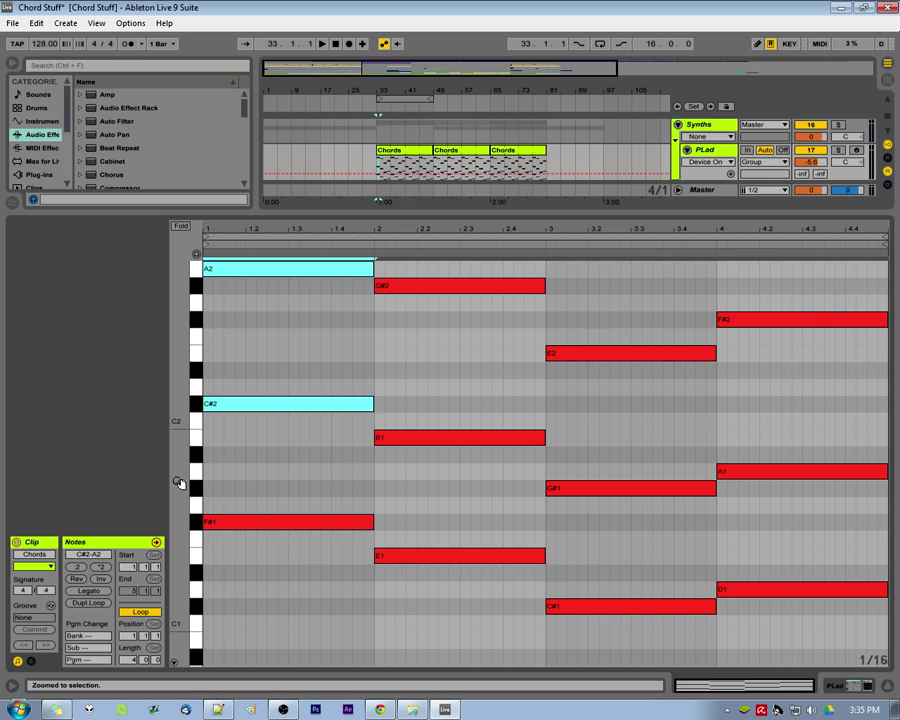
left_click(310, 502)
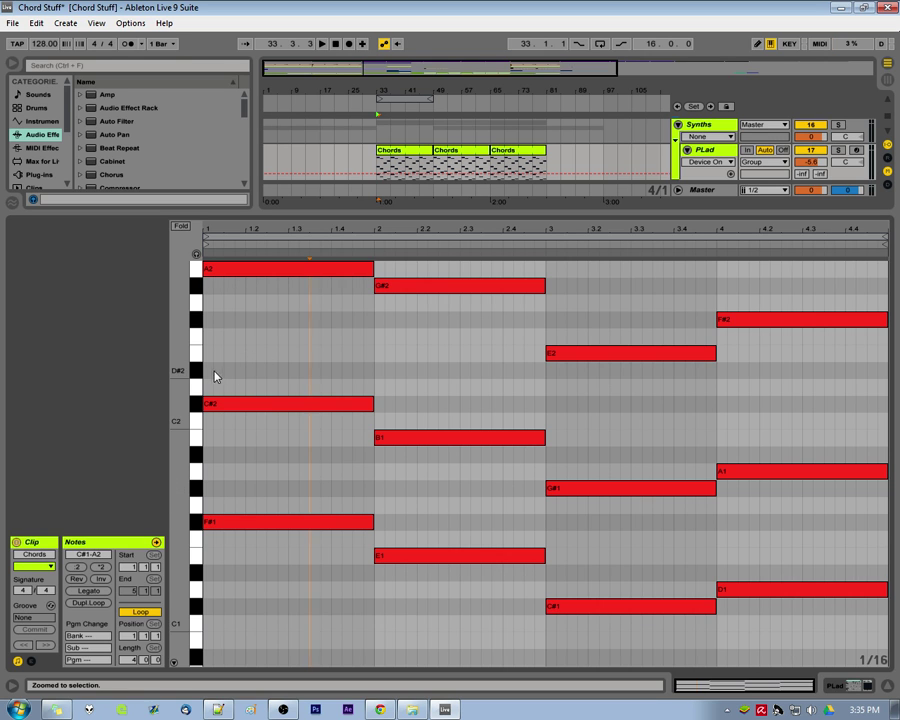
left_click_drag(188, 372, 155, 377)
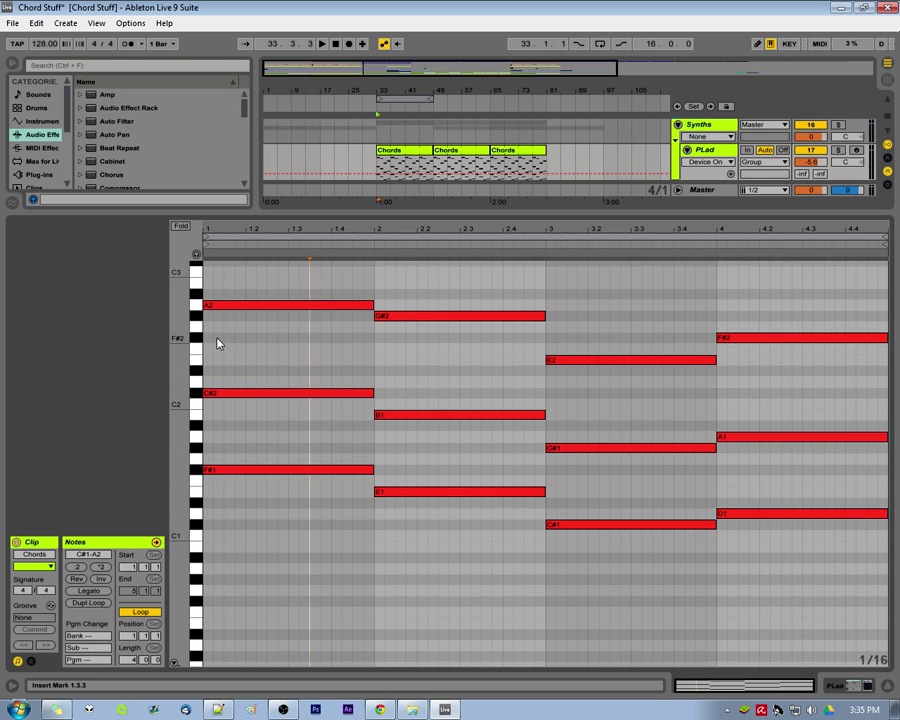
Fold the note editor to only the used keys, and unfold it again
left_click(233, 350)
left_click(181, 226)
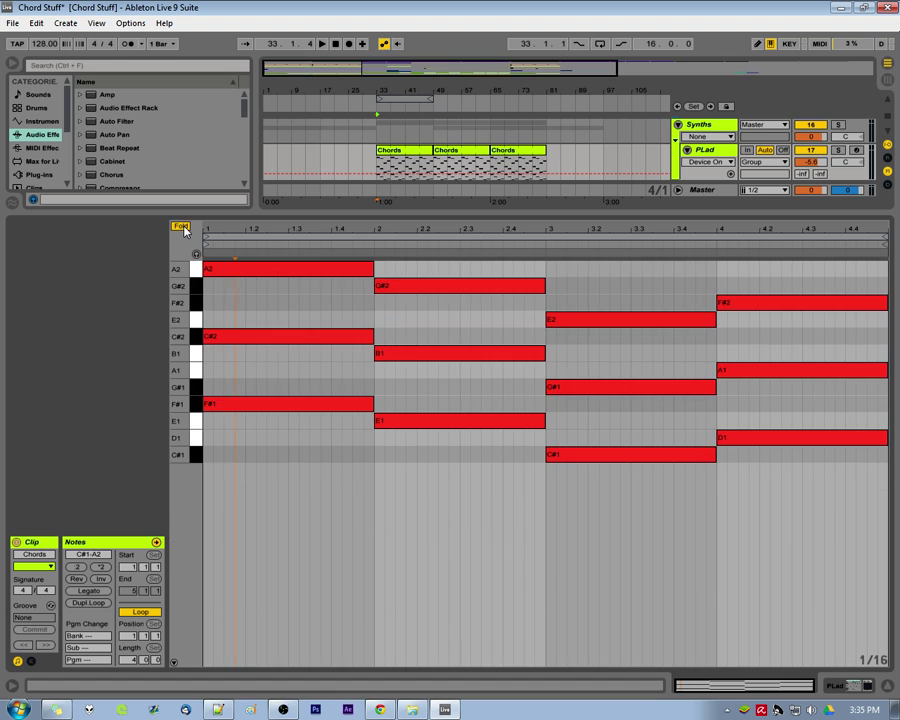
left_click(181, 226)
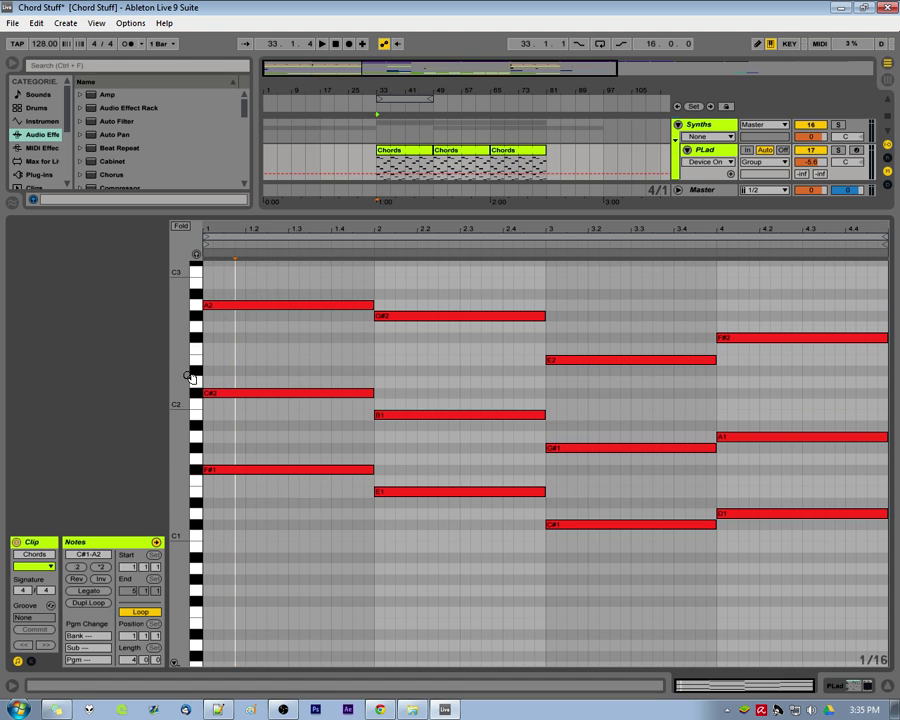
mouse_move(190, 375)
left_mouse_down()
mouse_move(168, 378)
mouse_move(186, 377)
left_mouse_up()
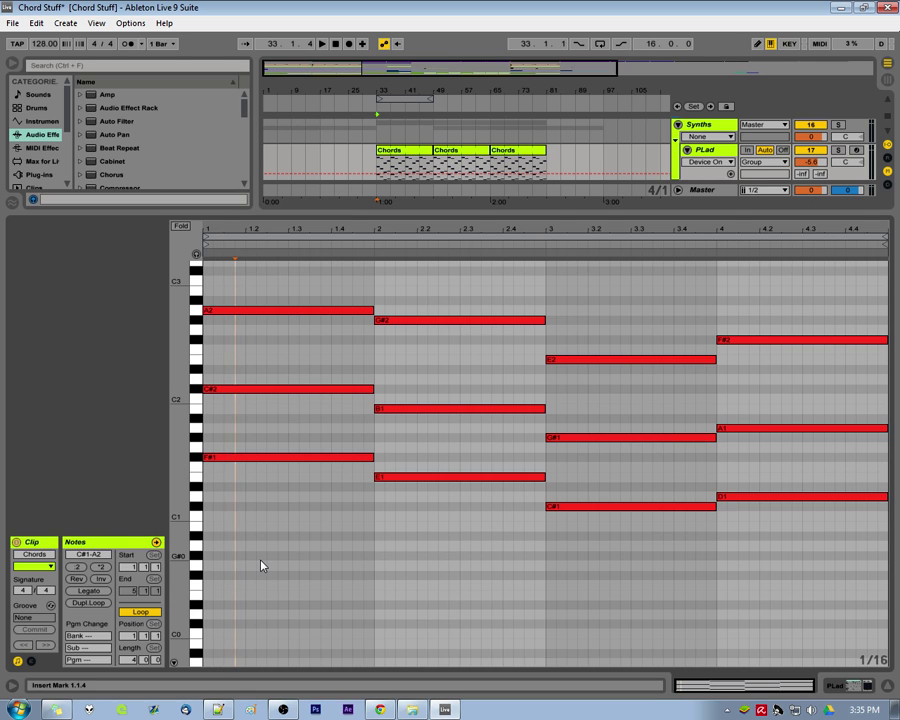
Try compressing the bar 1 chord to two beats and expanding it to two bars, and return it to one bar
left_click_drag(310, 543, 318, 287)
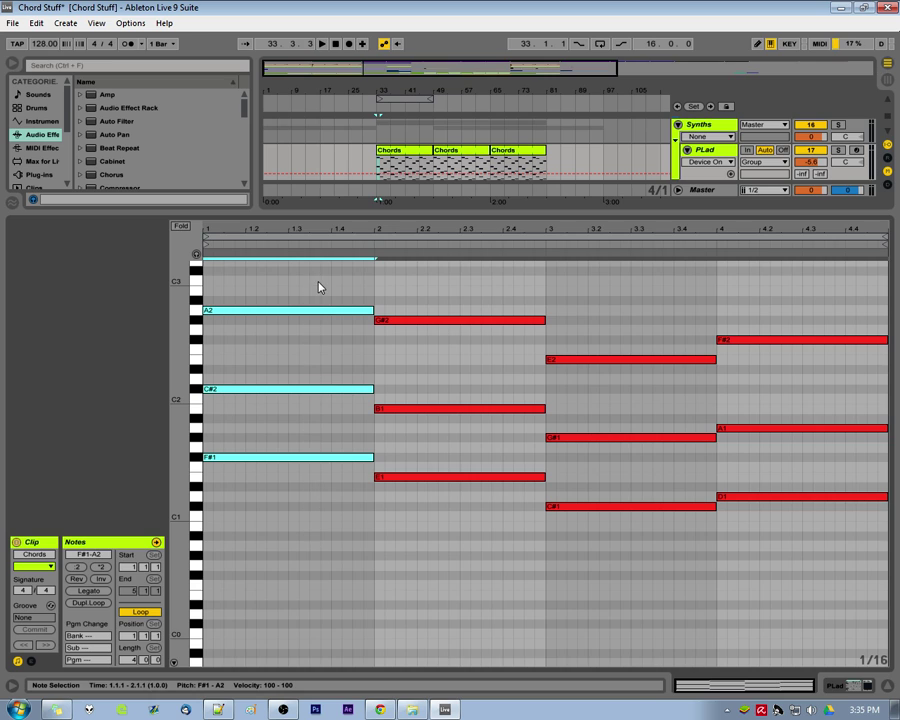
left_click(77, 569)
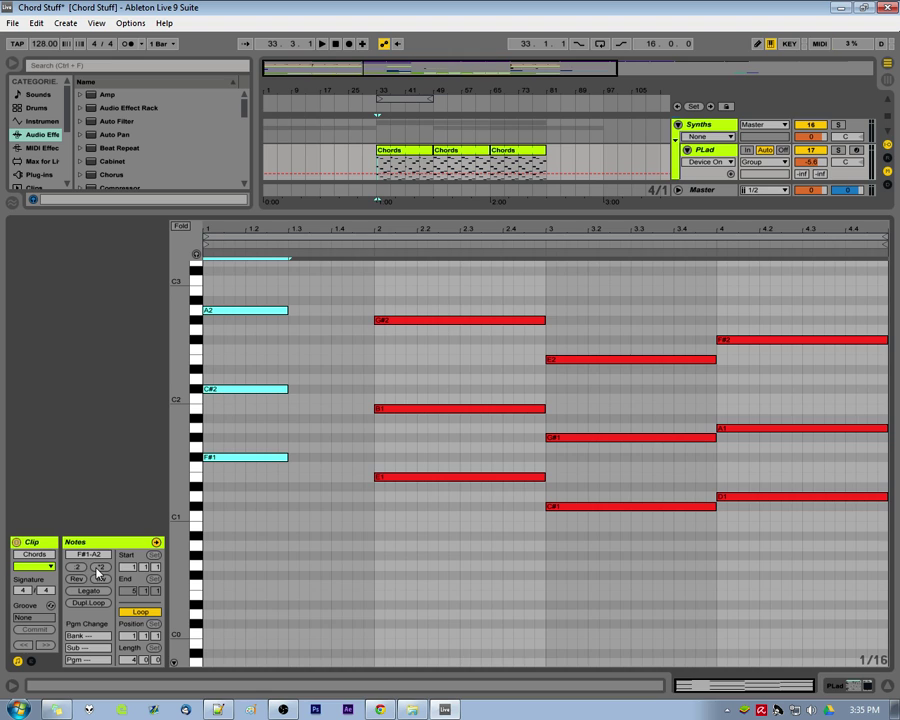
double_click(98, 572)
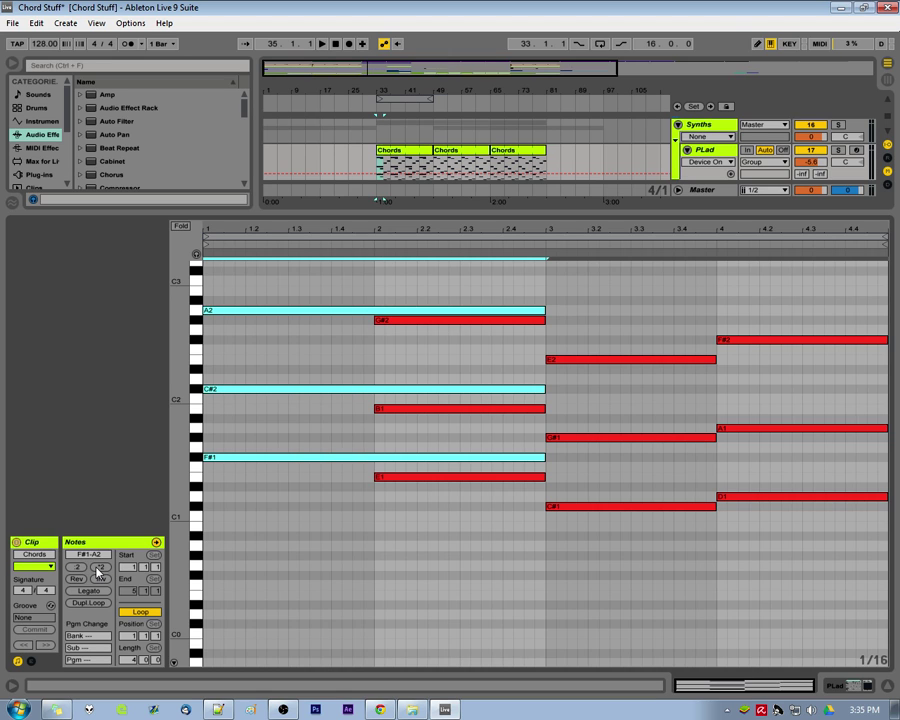
left_click(80, 571)
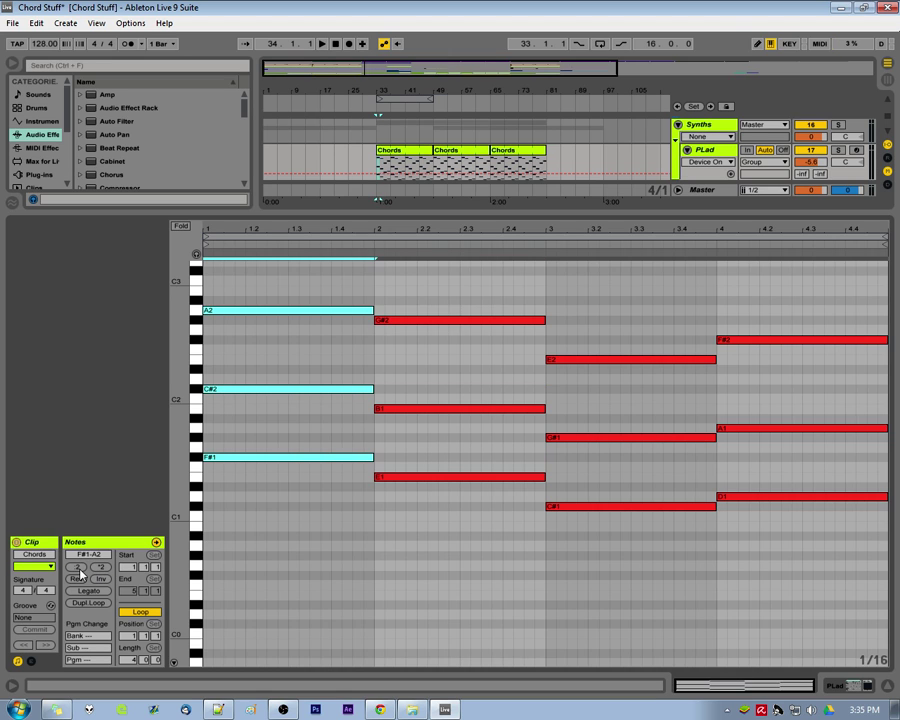
Shorten all three notes of the bar 1 chord to two beats in sixteenth steps
left_click(268, 612)
left_click_drag(285, 613, 355, 256)
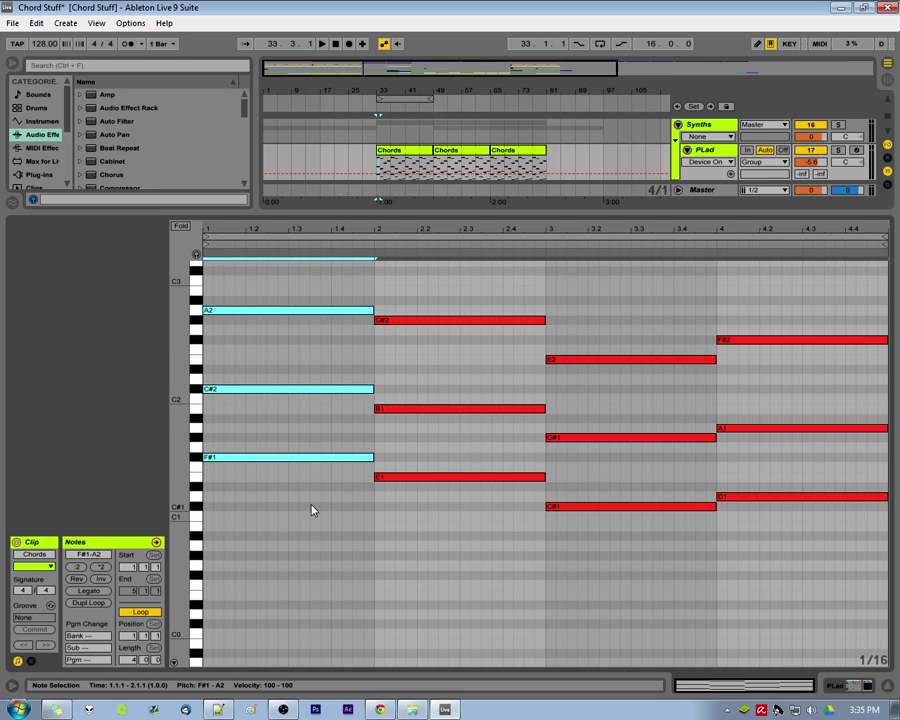
key("shift+Left")
key("shift+Left")
key("shift+Left")
key("shift+Left")
key("shift+Left")
key("shift+Left")
key("shift+Left")
key("shift+Left")
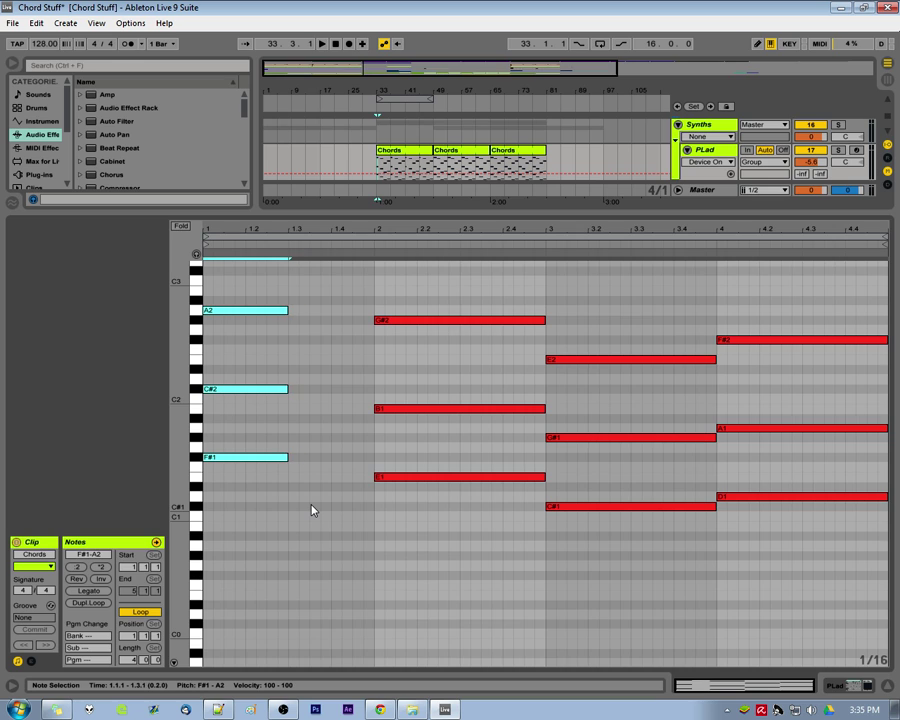
Lengthen the bar 1 chord to the full bar and bring it back to two beats in sixteenth steps
key("shift+Right")
key("shift+Right")
key("shift+Right")
key("shift+Right")
key("shift+Right")
key("shift+Right")
key("shift+Right")
key("shift+Right")
key("shift+Left")
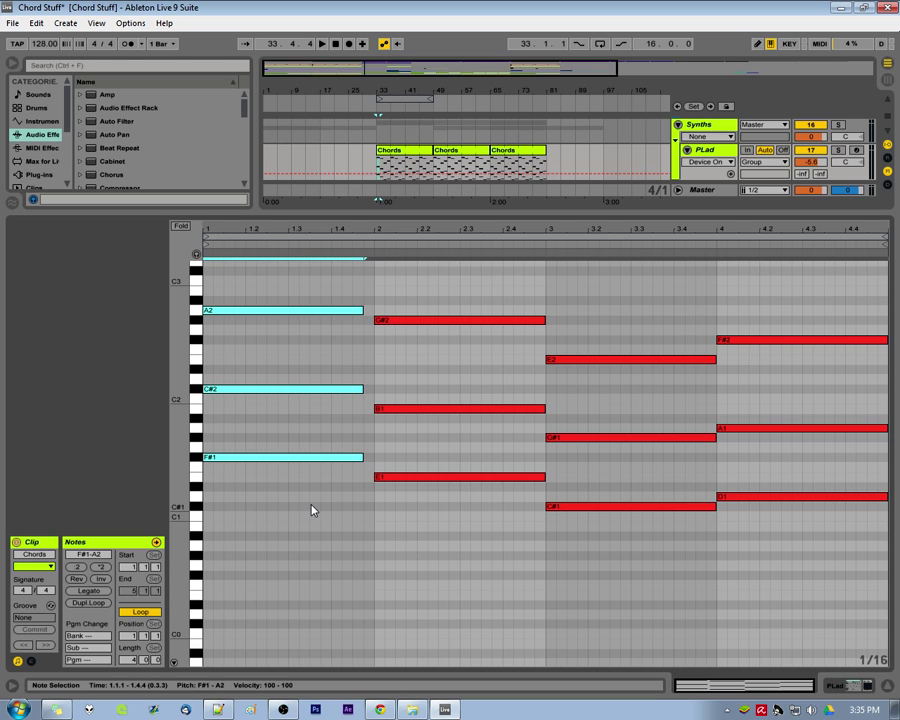
key("shift+Left")
key("shift+Left")
key("shift+Left")
key("shift+Left")
key("shift+Left")
key("shift+Right")
key("shift+Right")
key("shift+Right")
key("shift+Left")
key("shift+Left")
key("shift+Left")
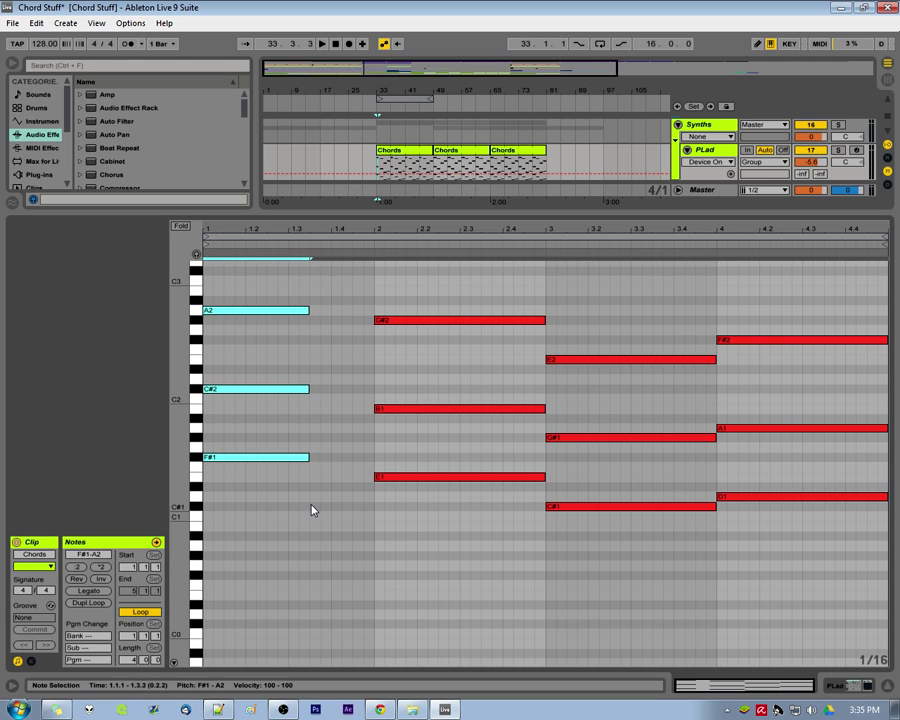
key("shift+Left")
key("shift+Left")
left_click(311, 510)
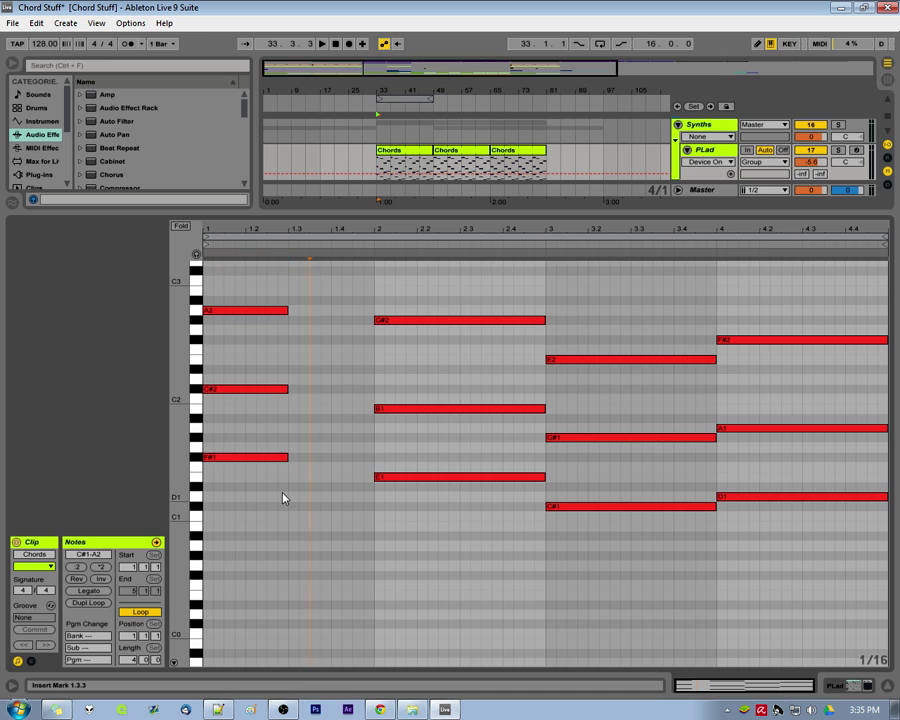
Apply Legato to the F#1 note in bar 1 so it extends to the start of bar 2
left_click_drag(300, 508, 267, 452)
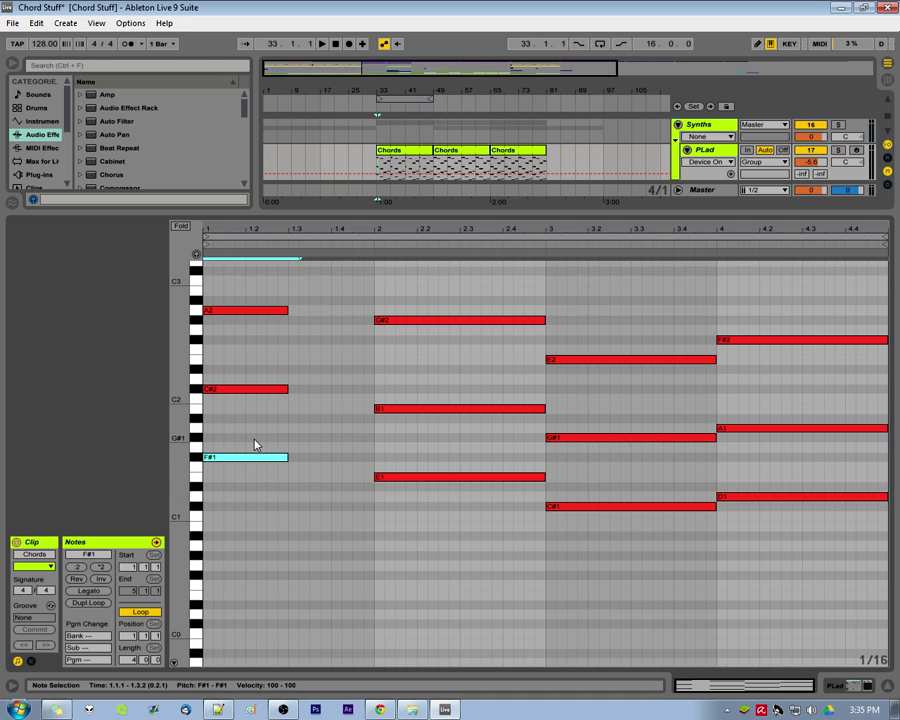
left_click(100, 596)
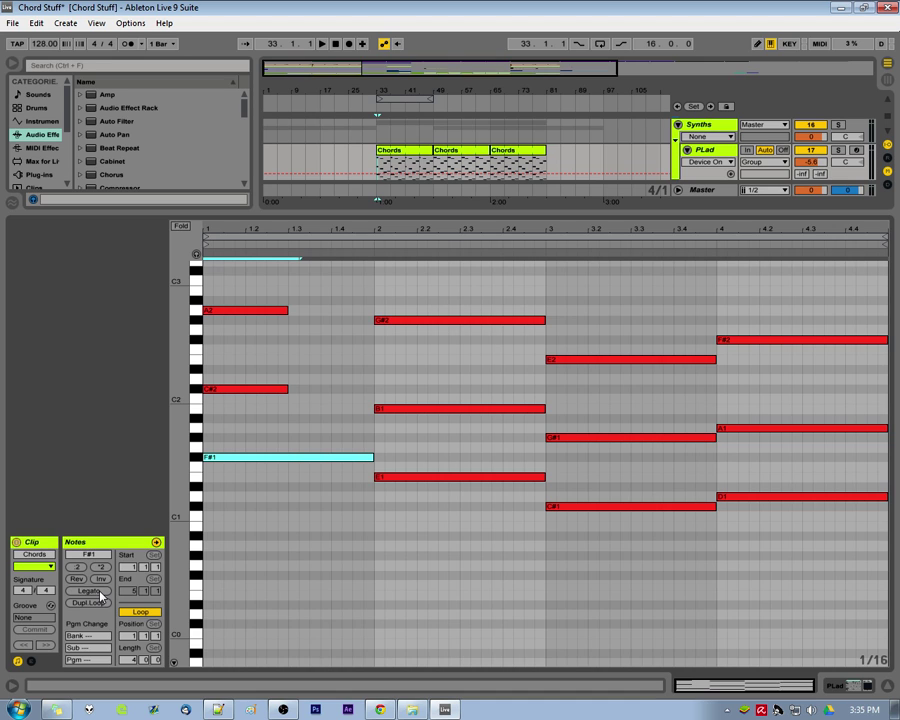
left_click(325, 535)
Shorten the F#1 note in bar 1 in sixteenth steps so it ends at 1.3.3
left_click_drag(325, 535, 281, 437)
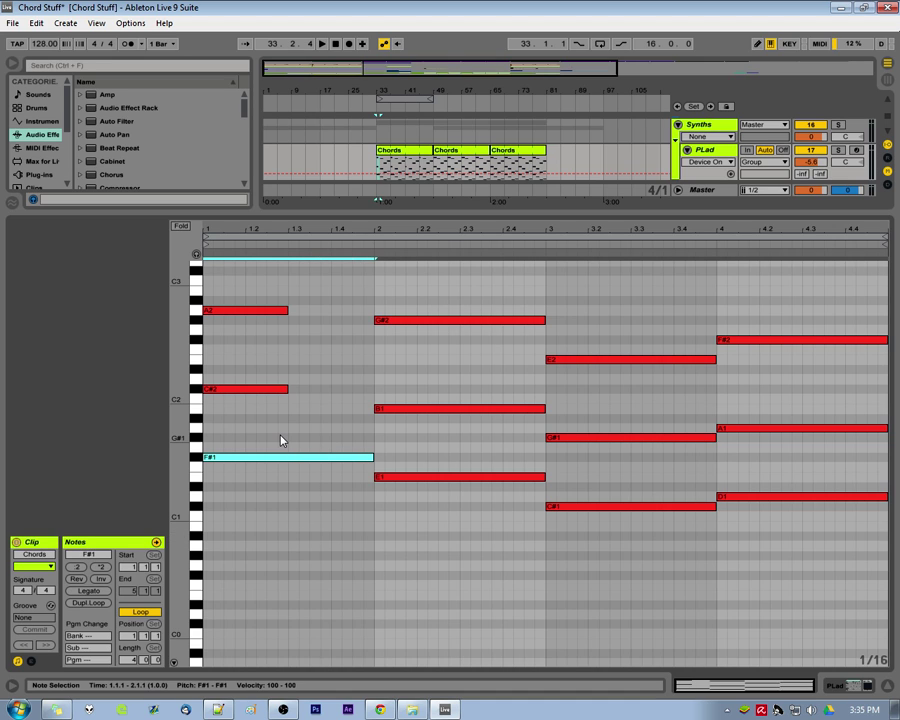
key("shift+Left")
key("shift+Left")
key("shift+Left")
key("shift+Left")
key("shift+Left")
key("shift+Left")
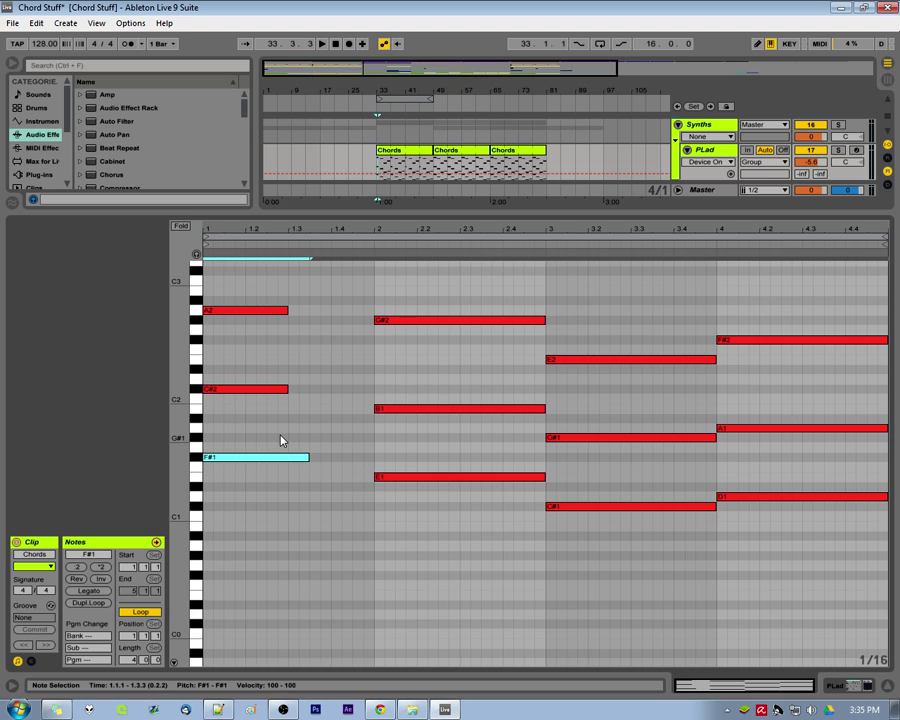
Add sixteenth notes B0, E0, F#0 and D0 at the starts of bars 1 to 4 and extend them with Legato
double_click(206, 527)
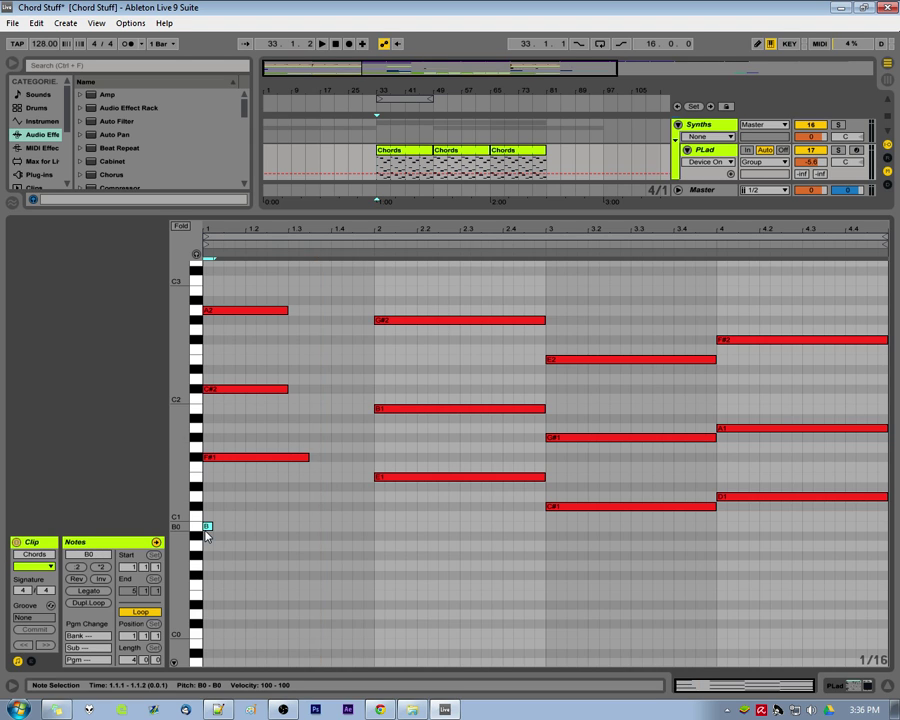
double_click(378, 594)
double_click(551, 577)
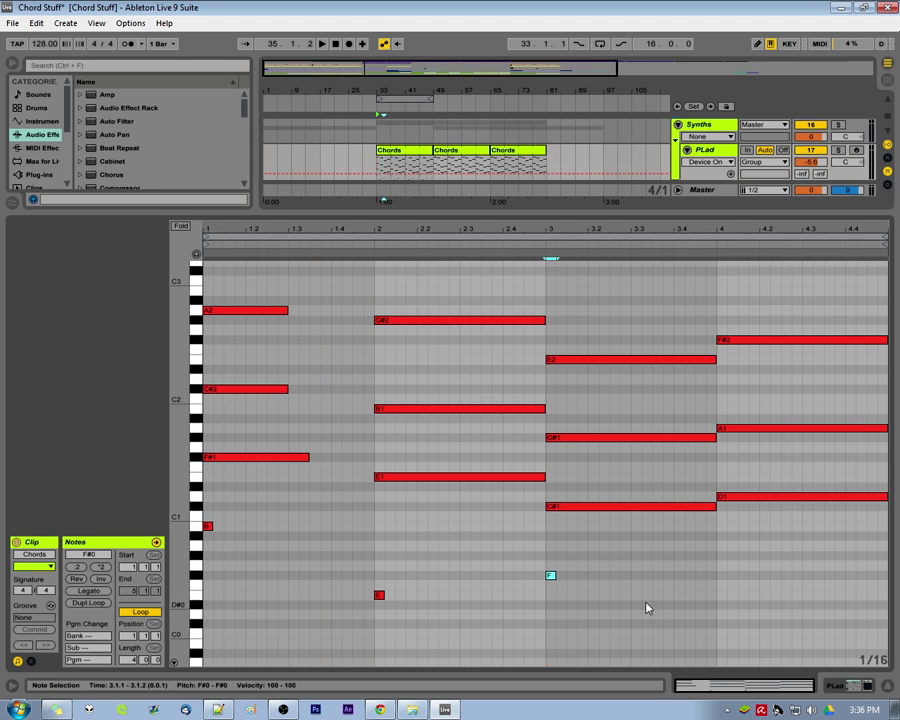
double_click(721, 614)
left_click(718, 625)
left_click_drag(744, 634, 186, 522)
left_click(98, 592)
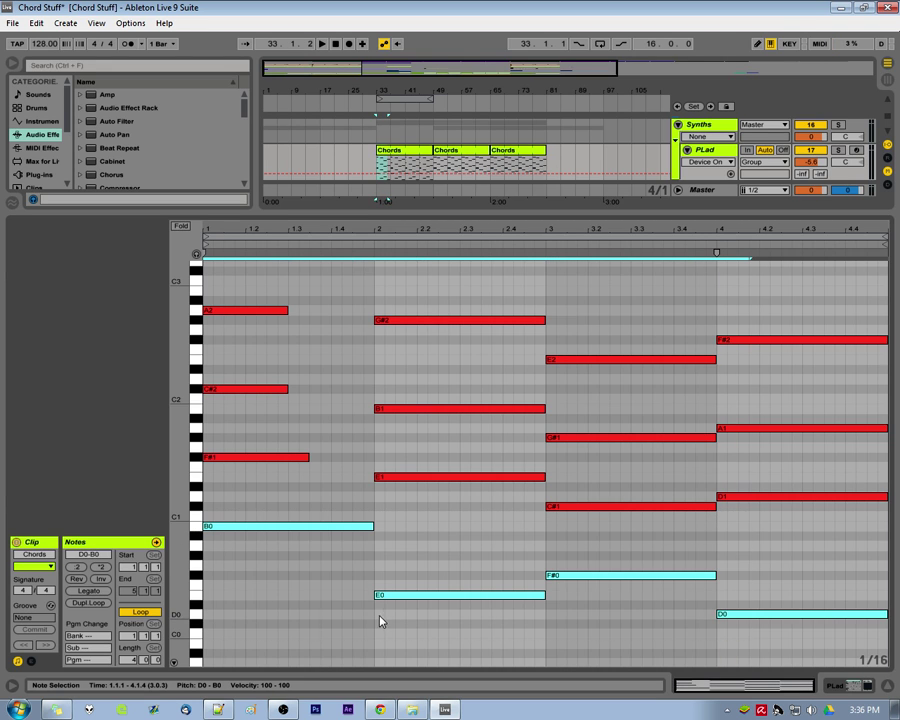
Select the four bass notes B0, E0, F#0 and D0 below the chords and delete them
left_click(665, 639)
left_click_drag(830, 643, 350, 530)
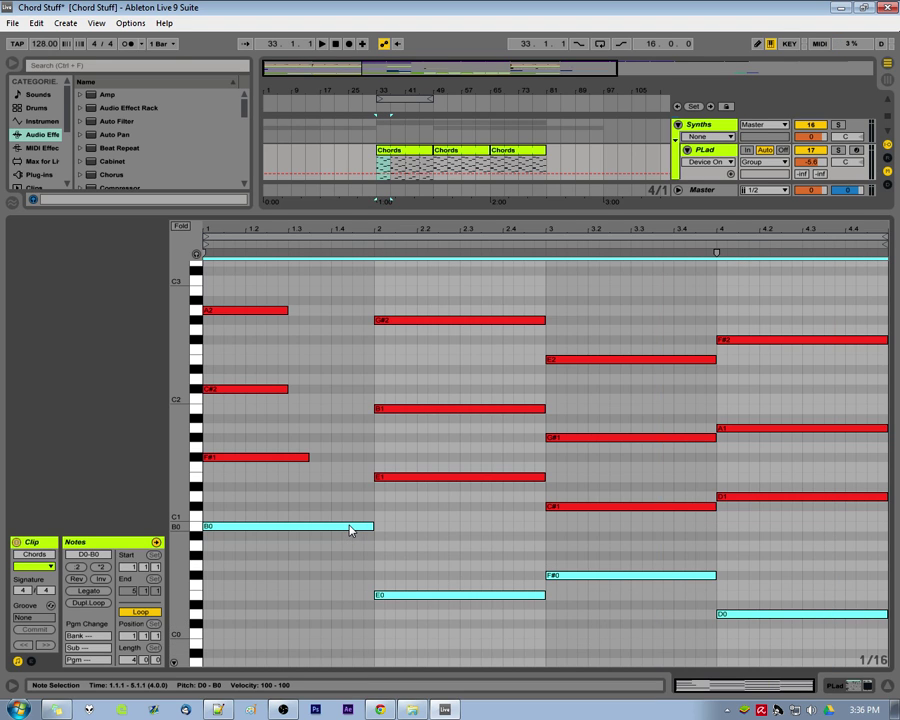
key("Delete")
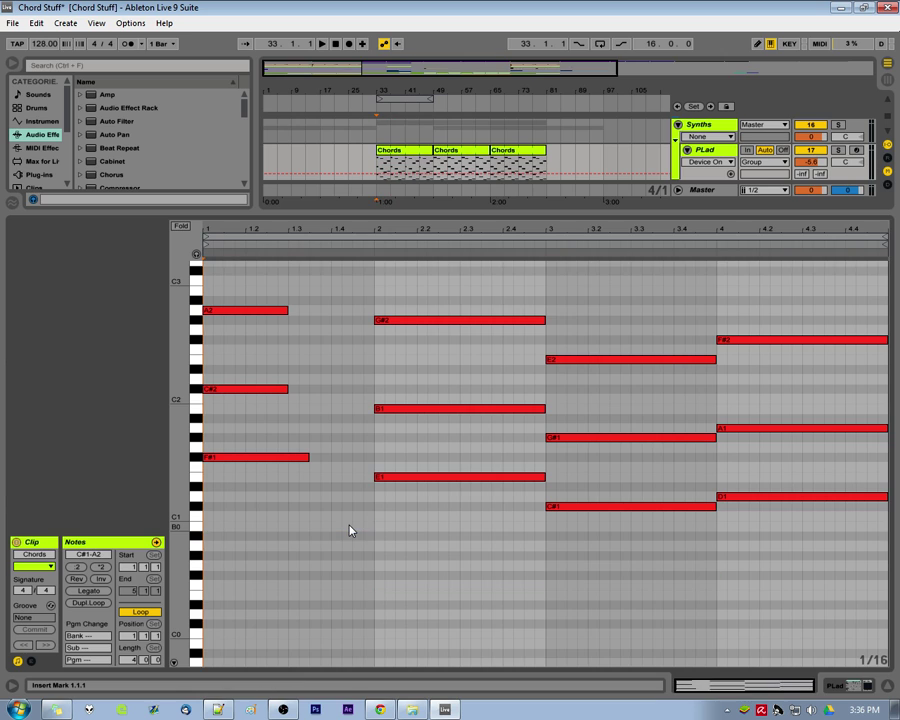
Apply Legato to the F#1, C#2 and A2 notes of the bar 1 chord so they extend to bar 2
left_click(325, 494)
left_click_drag(305, 466, 197, 282)
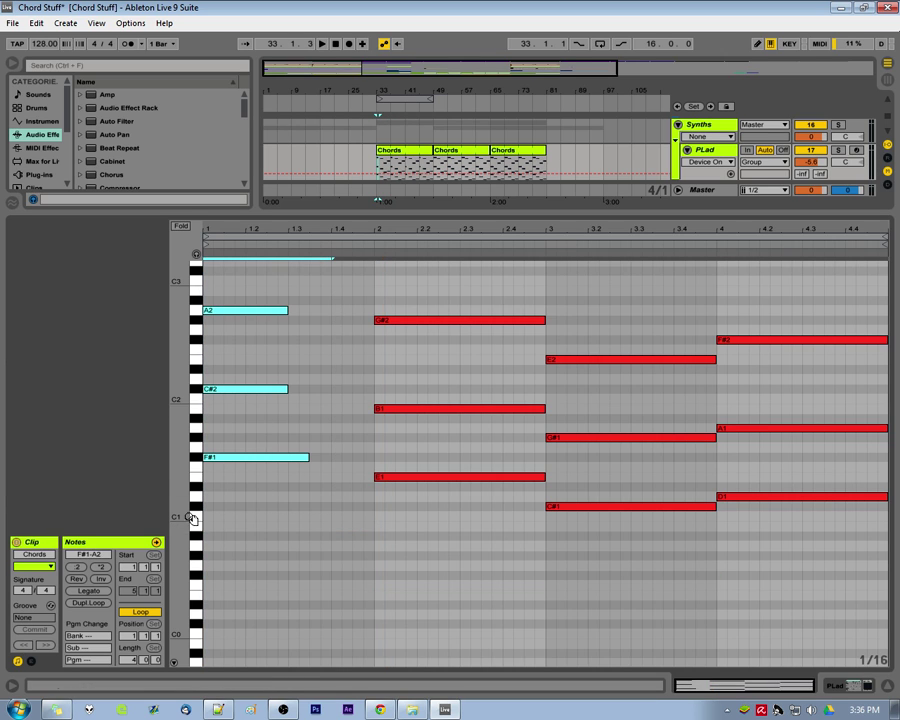
left_click(92, 593)
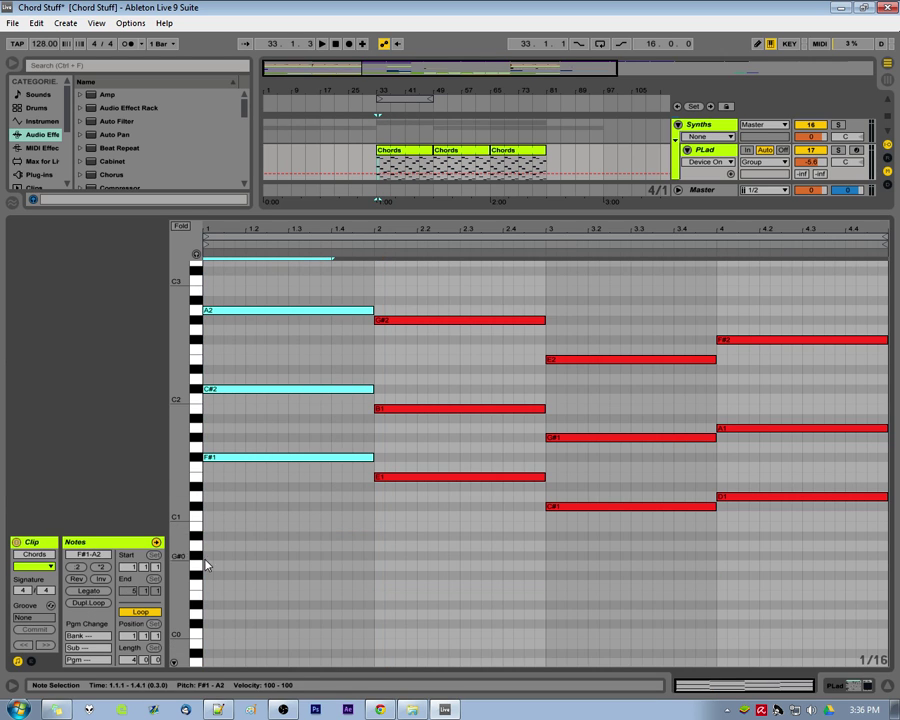
left_click(321, 519)
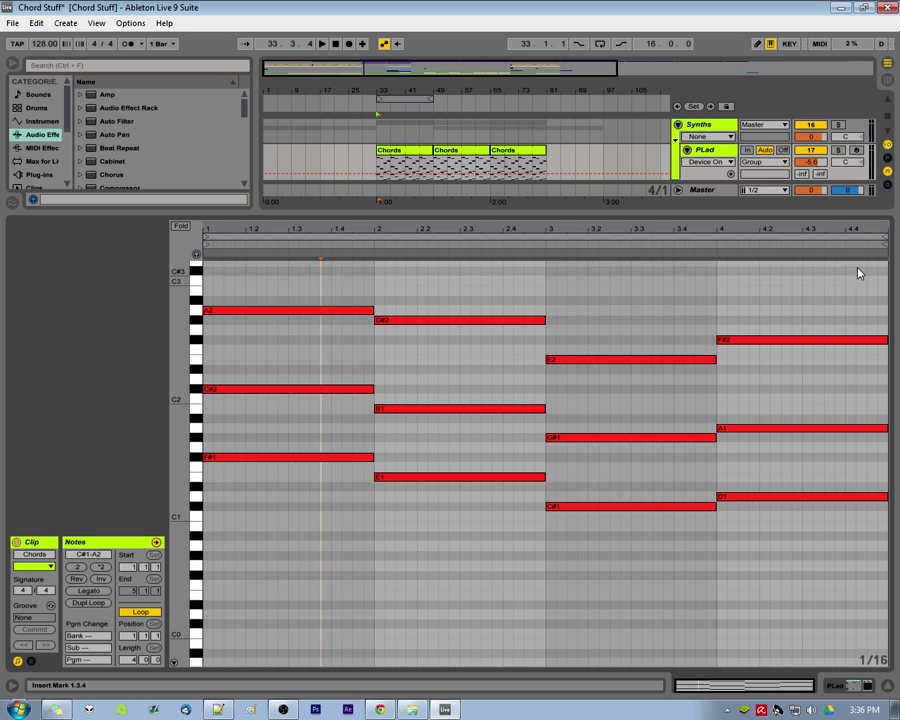
left_click(885, 276)
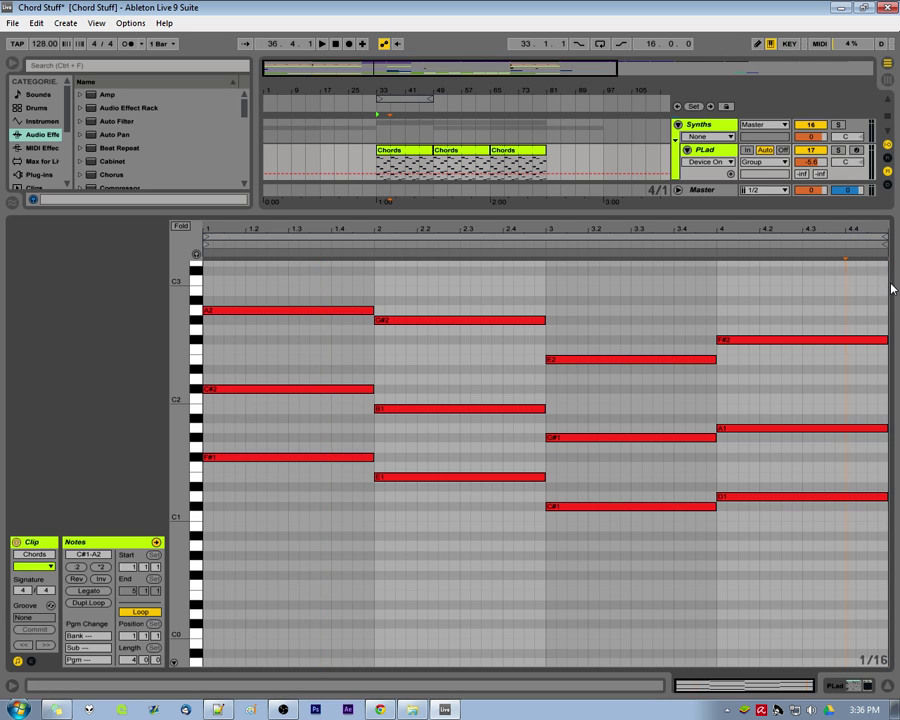
left_click(847, 287)
left_click(889, 294)
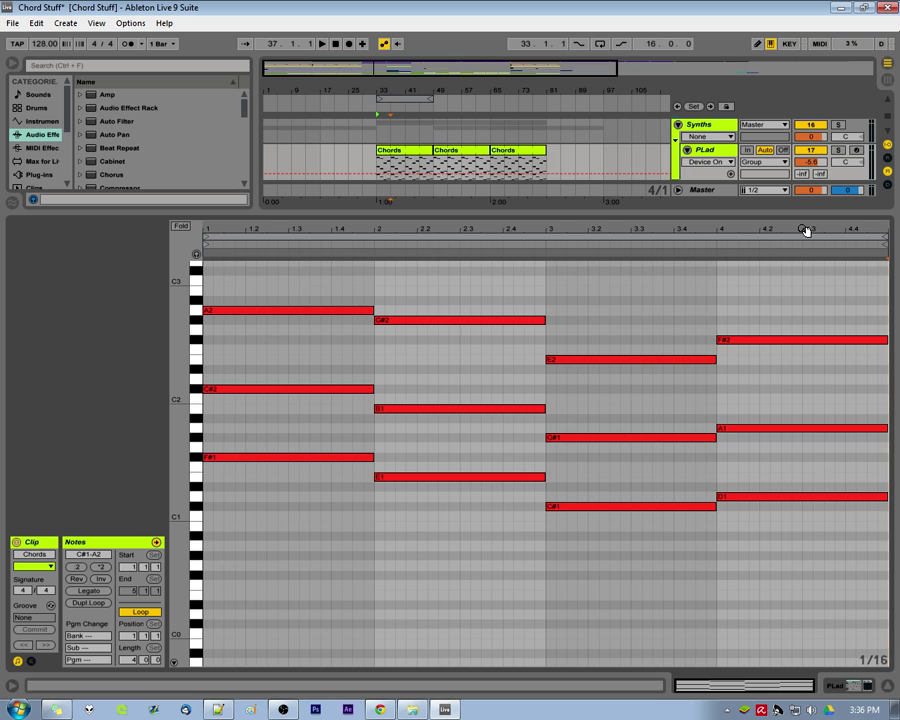
mouse_move(805, 230)
left_mouse_down()
mouse_move(805, 262)
mouse_move(804, 227)
left_mouse_up()
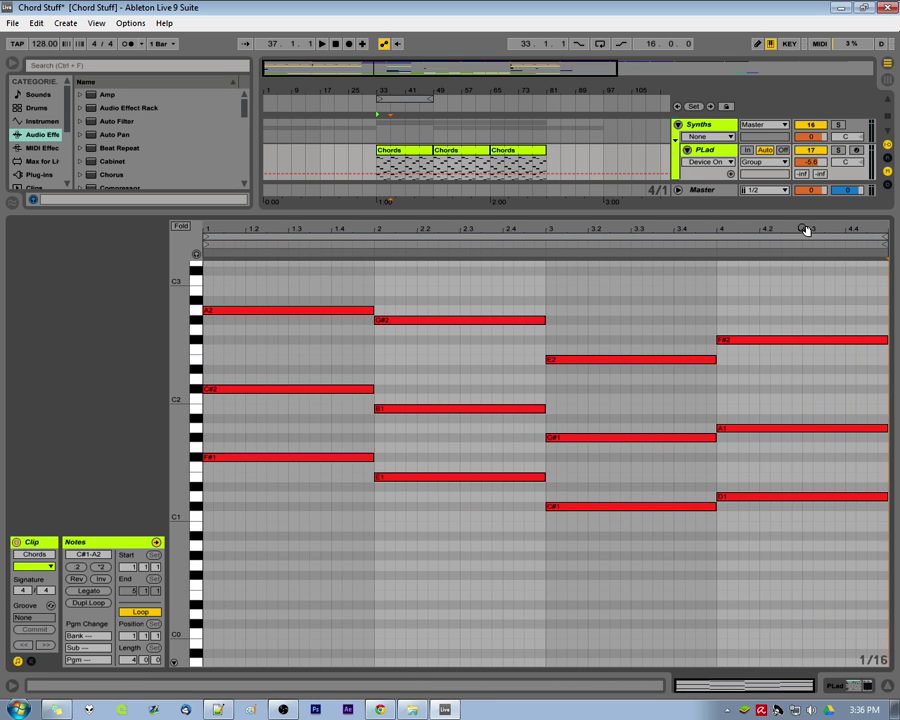
mouse_move(521, 246)
left_mouse_down()
mouse_move(540, 285)
mouse_move(562, 225)
mouse_move(533, 215)
left_mouse_up()
left_click(628, 556)
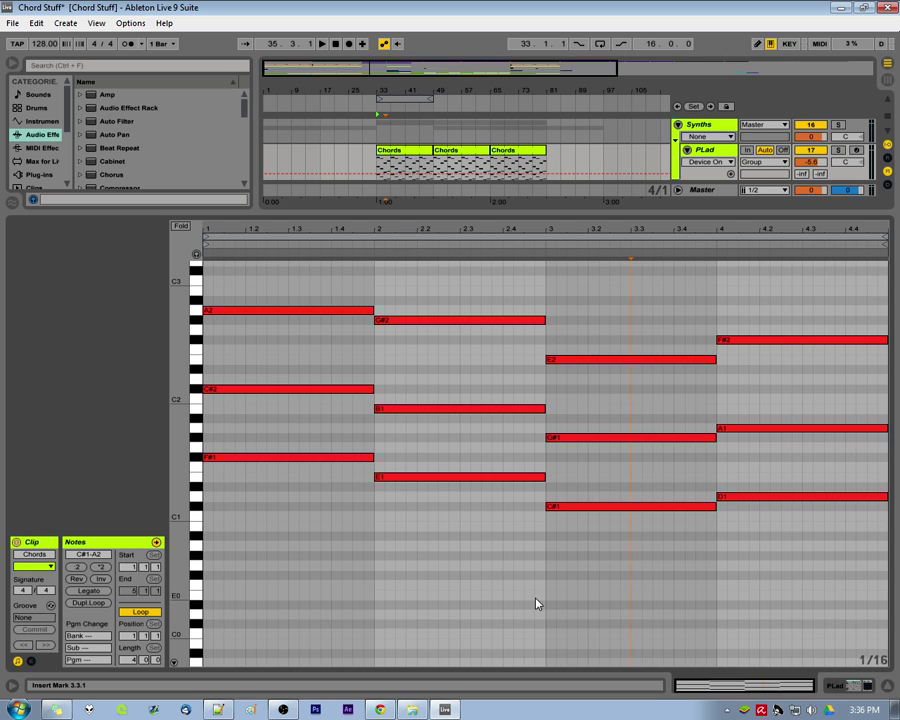
Add single sixteenth notes below the chords: F0 in bar 1, F#0 in bar 2, F0 in bar 3 and F#0 in bar 4
double_click(346, 585)
left_click(450, 577)
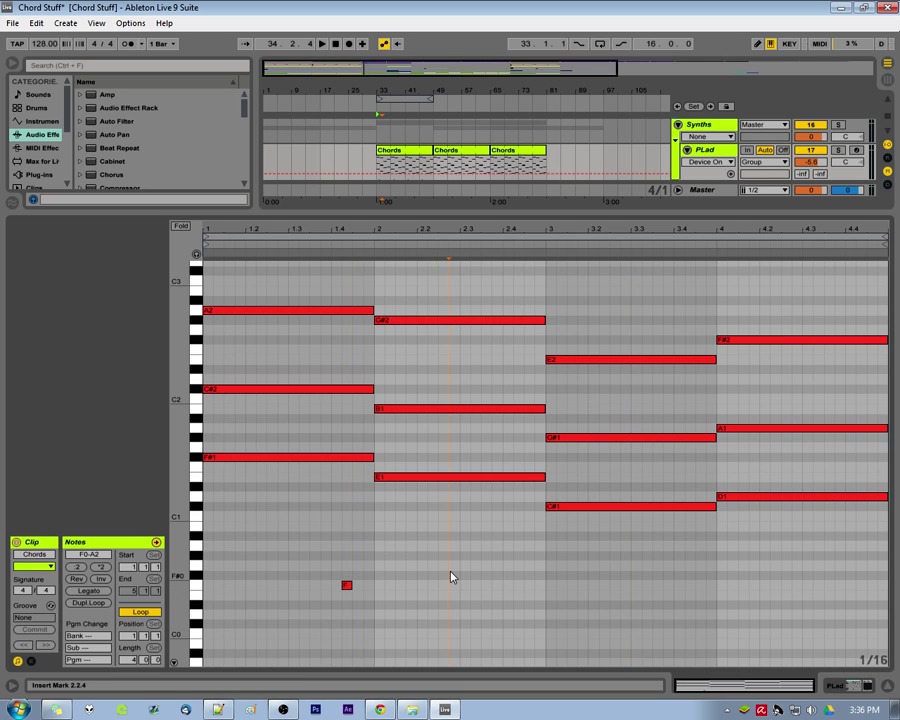
double_click(451, 576)
double_click(572, 585)
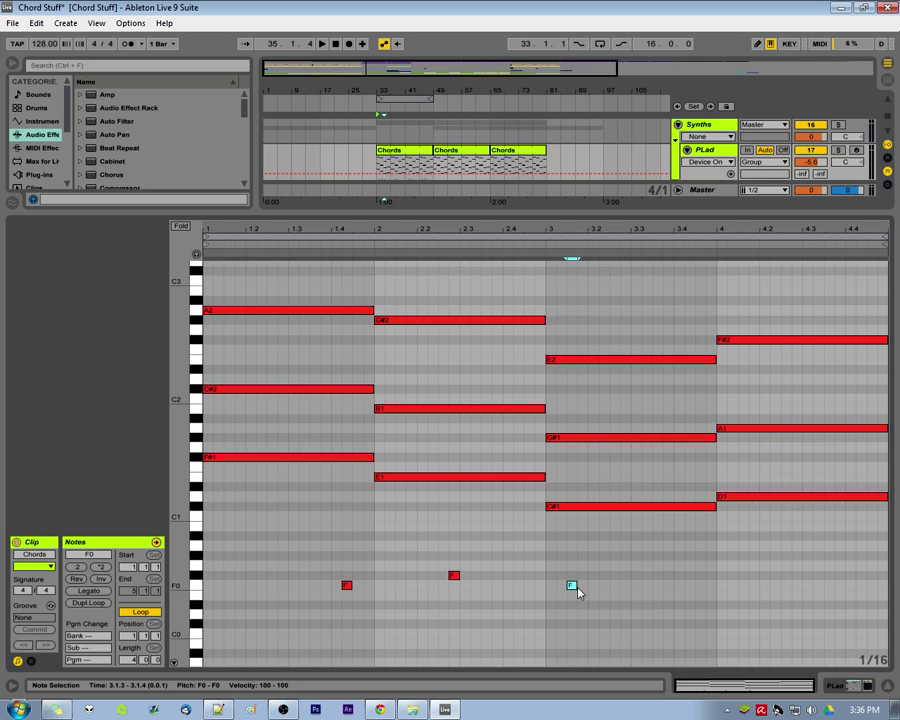
double_click(731, 576)
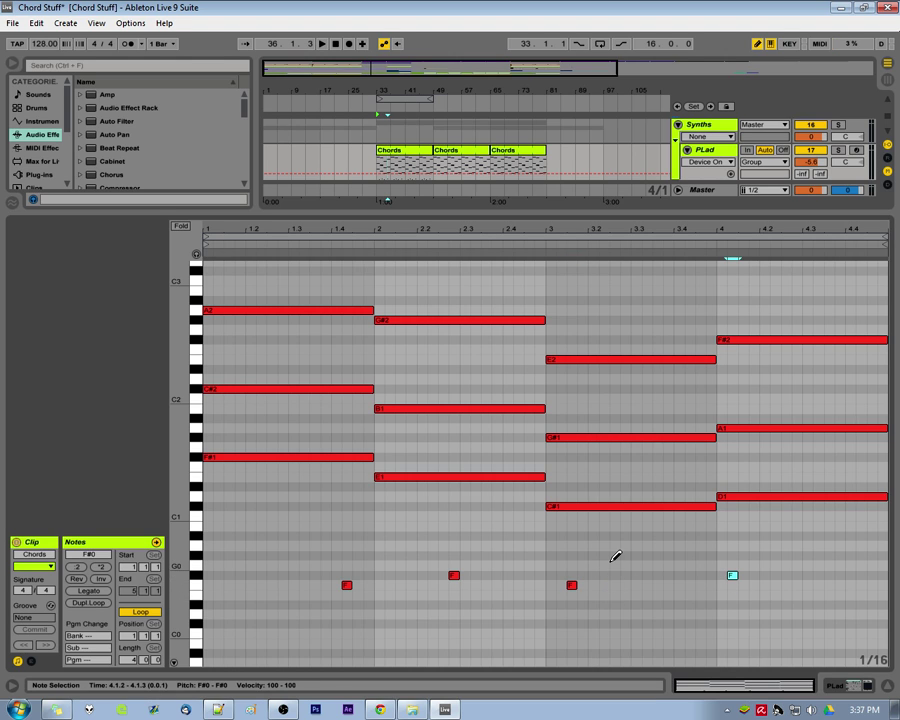
Use Draw Mode to scatter nine more sixteenth notes between C#0 and A0 across bars 1 to 3
left_click(443, 545)
left_click(336, 545)
left_click(272, 575)
left_click(304, 614)
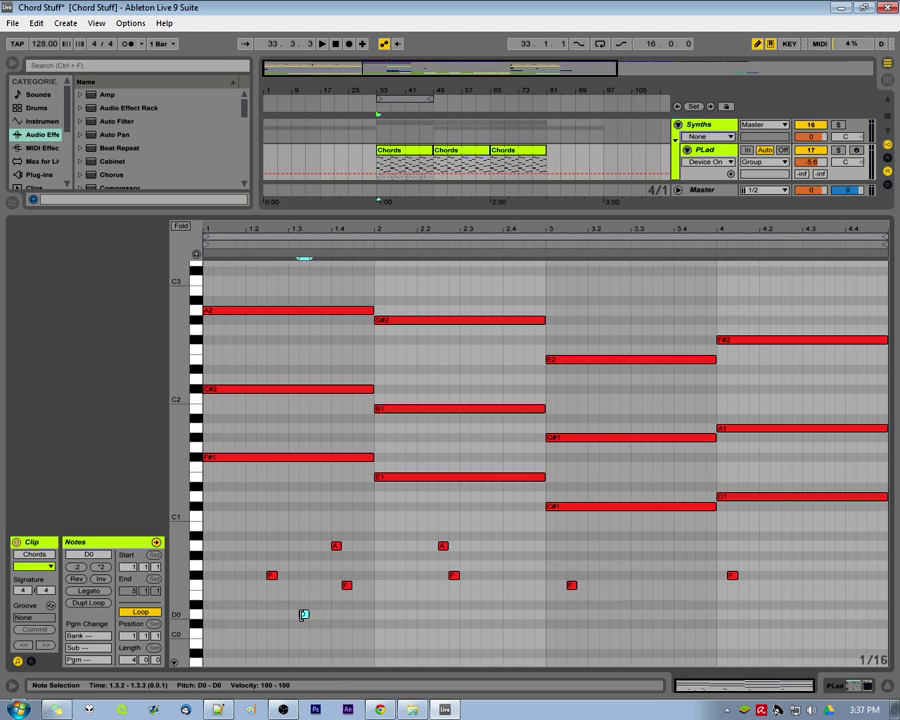
left_click(379, 624)
left_click(475, 624)
left_click(593, 624)
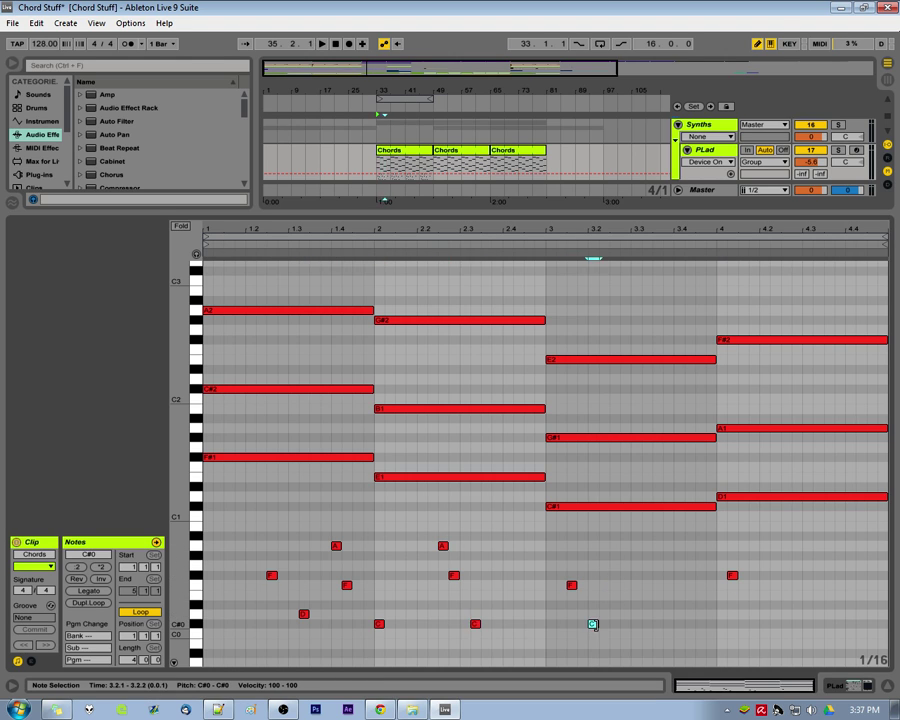
left_click(508, 555)
left_click(646, 565)
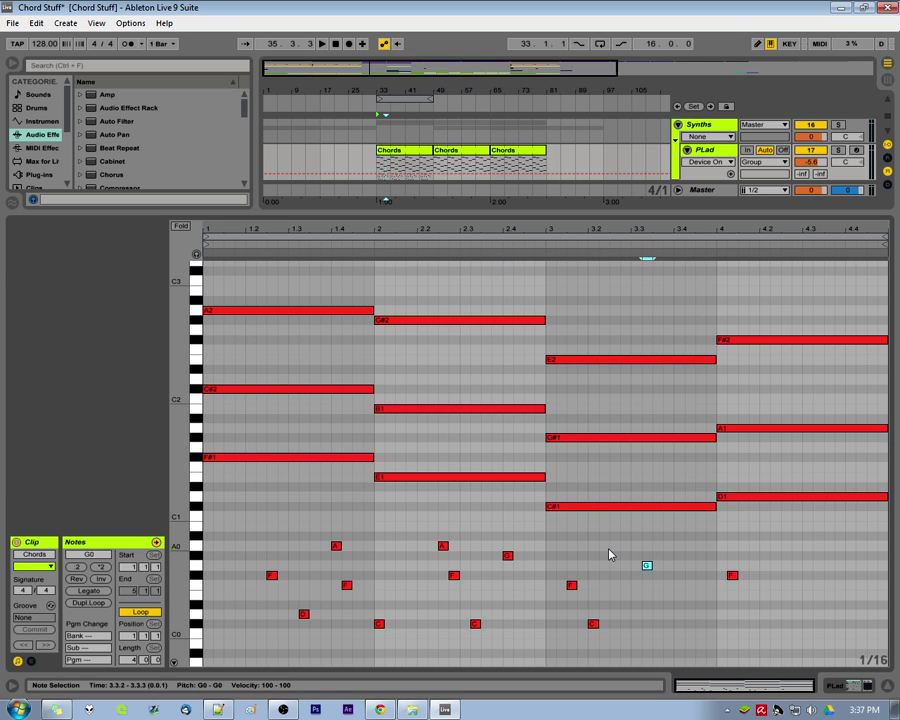
Delete all the scattered sixteenth notes below the chords
left_click_drag(818, 609, 261, 548)
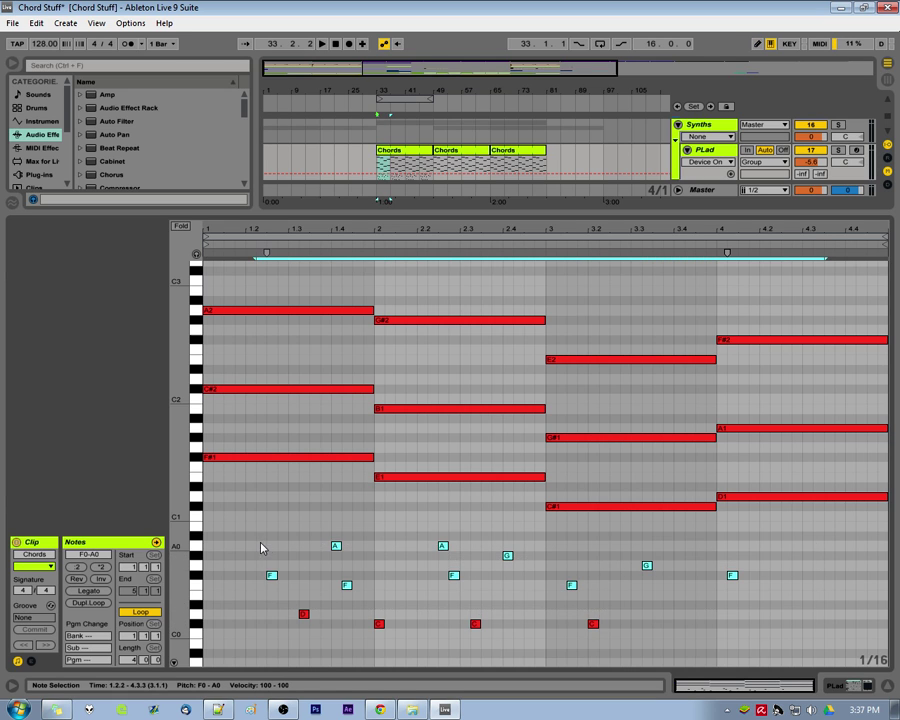
key("Delete")
left_click_drag(619, 577, 278, 630)
key("Delete")
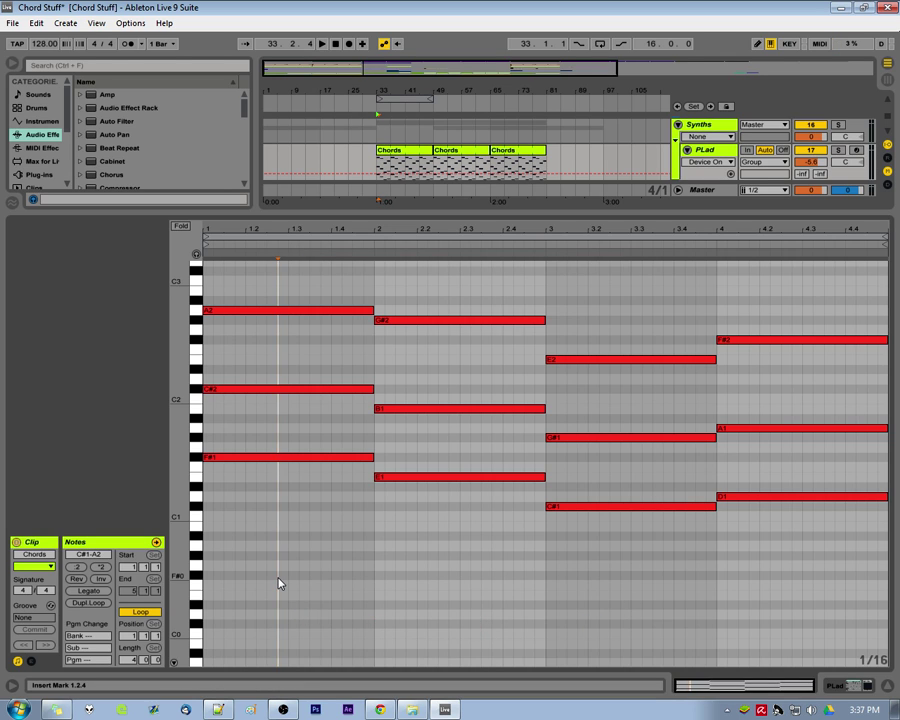
Widen the grid through 1/8, 1/4 and 1/2, adding one G0 note of each length in bars 1, 2 and 3
key("ctrl+2")
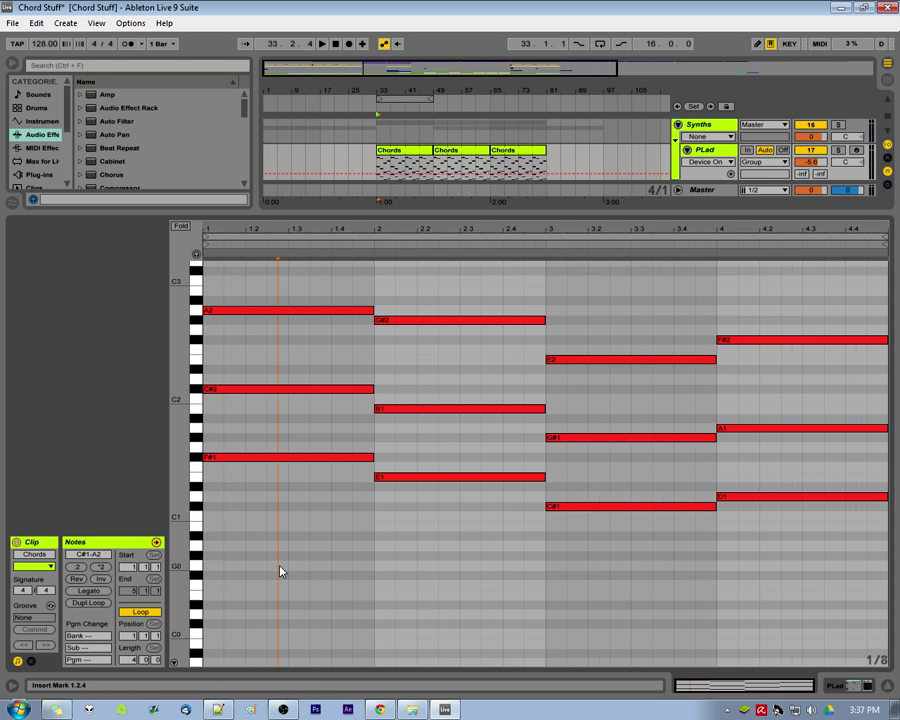
double_click(340, 567)
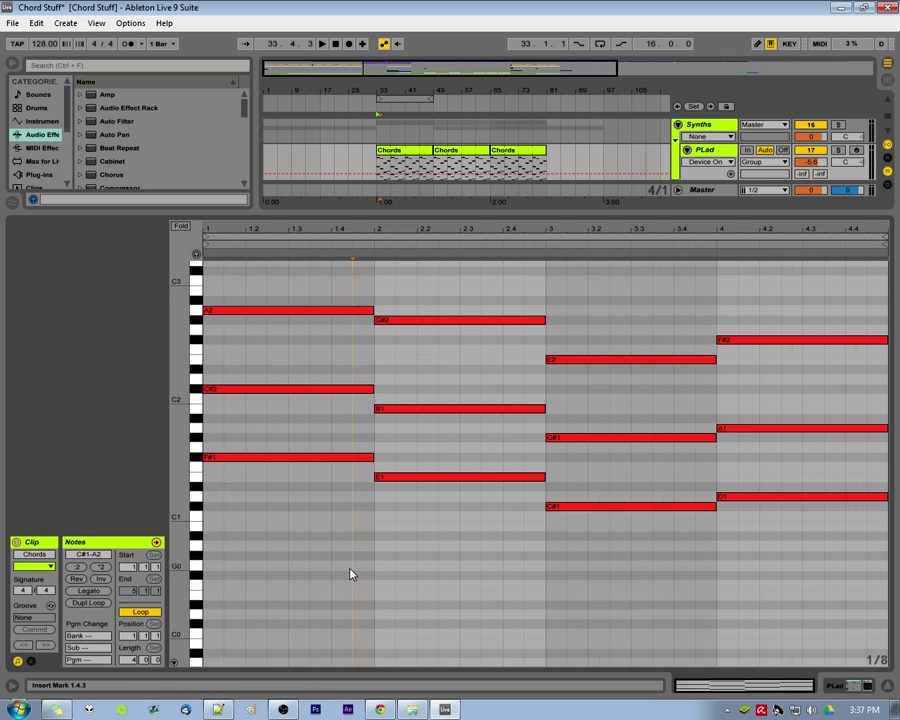
key("ctrl+2")
double_click(438, 566)
key("ctrl+2")
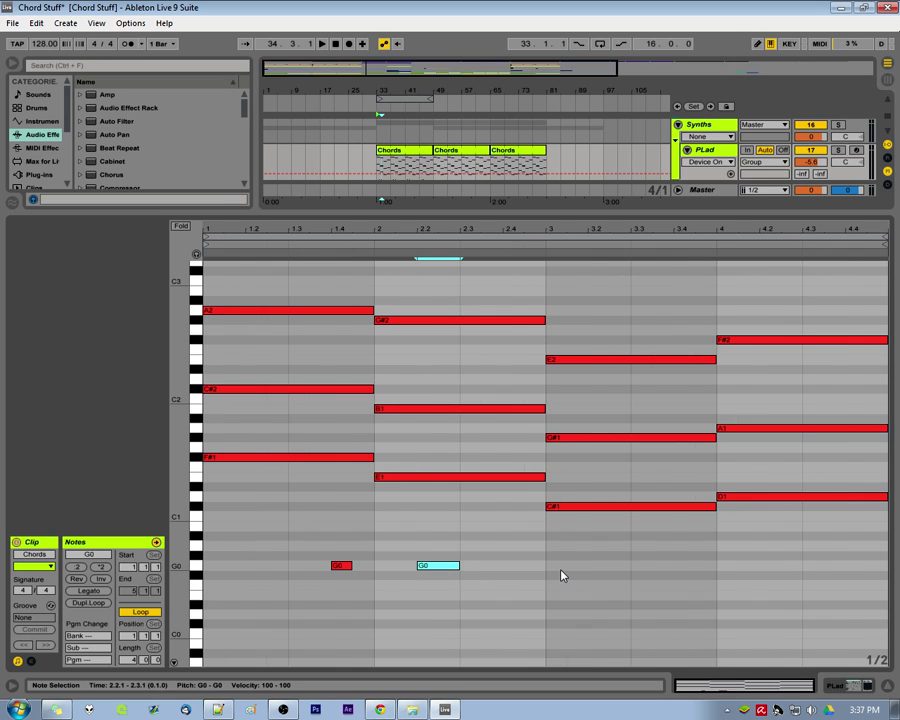
double_click(561, 567)
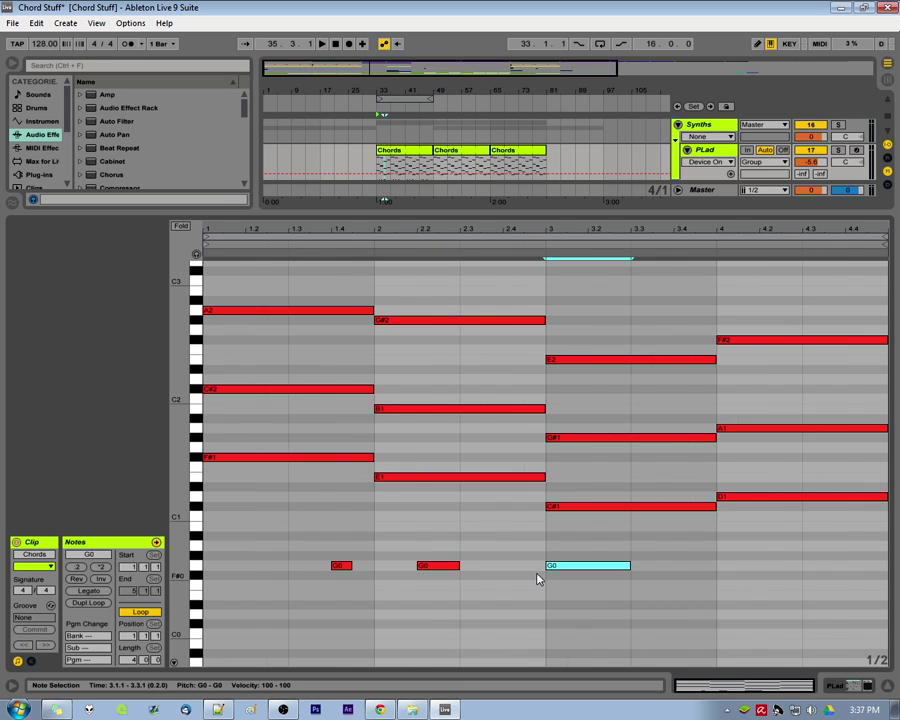
Set the grid to 1/4 and add quarter notes G0 at 2.4 and A0 at 2.3
key("ctrl+1")
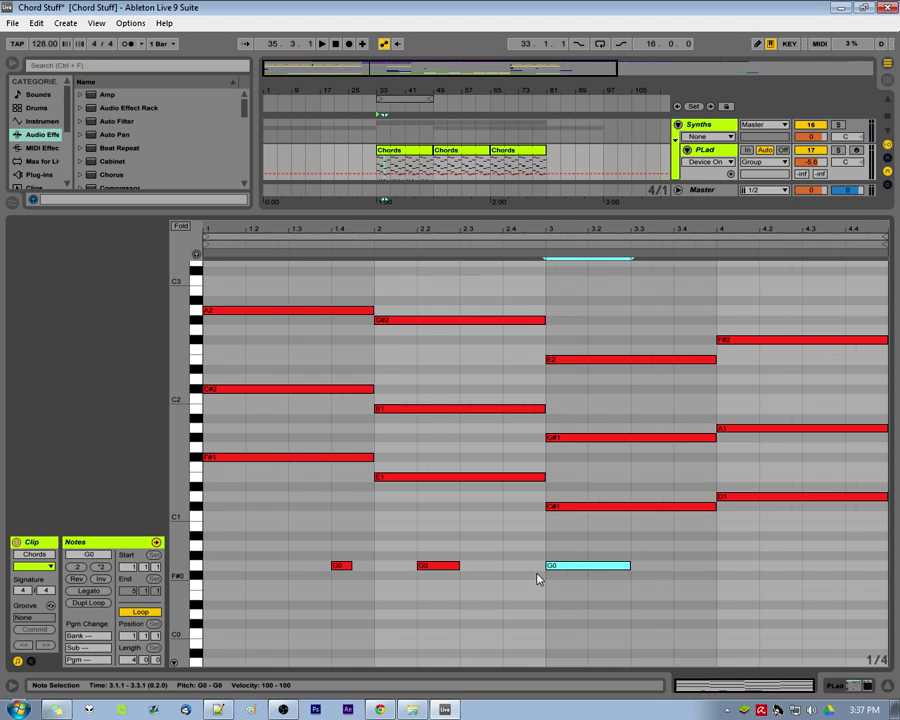
key("ctrl+1")
key("ctrl+2")
key("ctrl+2")
double_click(524, 566)
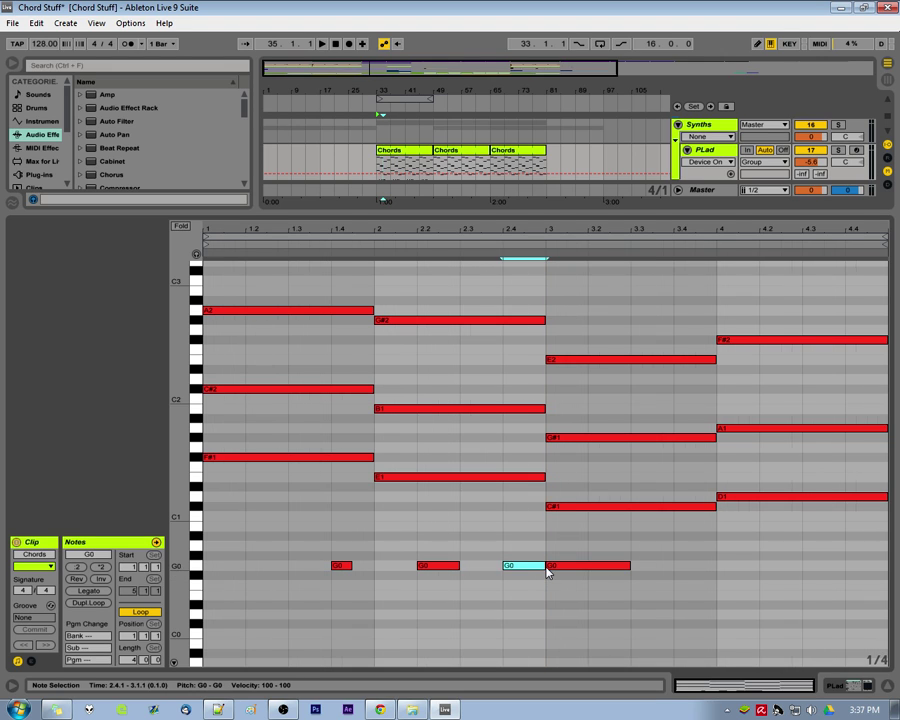
double_click(486, 548)
Narrow the grid to 1/8 and add eighth-note A0s at the start of bar 2 and at 1.3
key("ctrl+1")
double_click(385, 546)
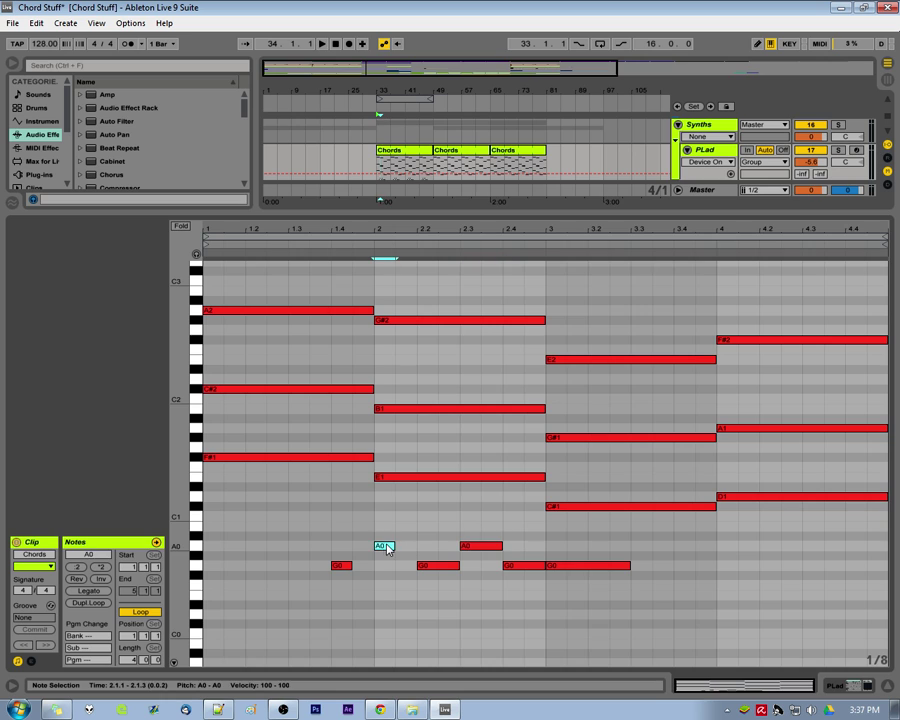
left_click(298, 552)
double_click(298, 546)
Add two adjacent sixteenth G0 notes in beat 1 on a 1/16 grid and a quarter-note F#0 at 1.2 on a 1/4 grid
key("ctrl+2")
double_click(229, 566)
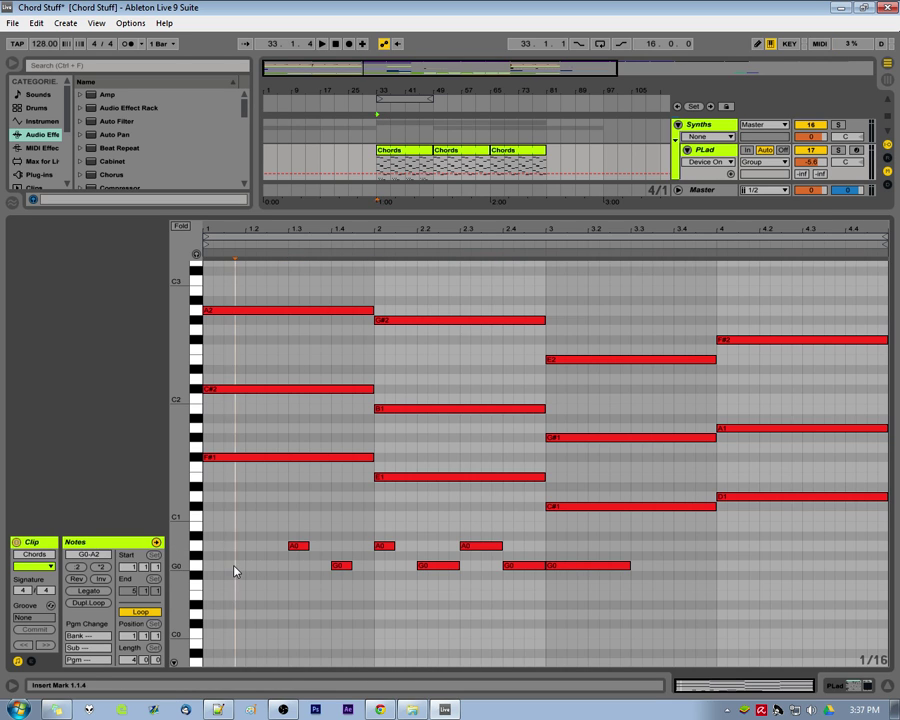
left_click(241, 571)
double_click(241, 568)
key("ctrl+1")
key("ctrl+1")
double_click(284, 576)
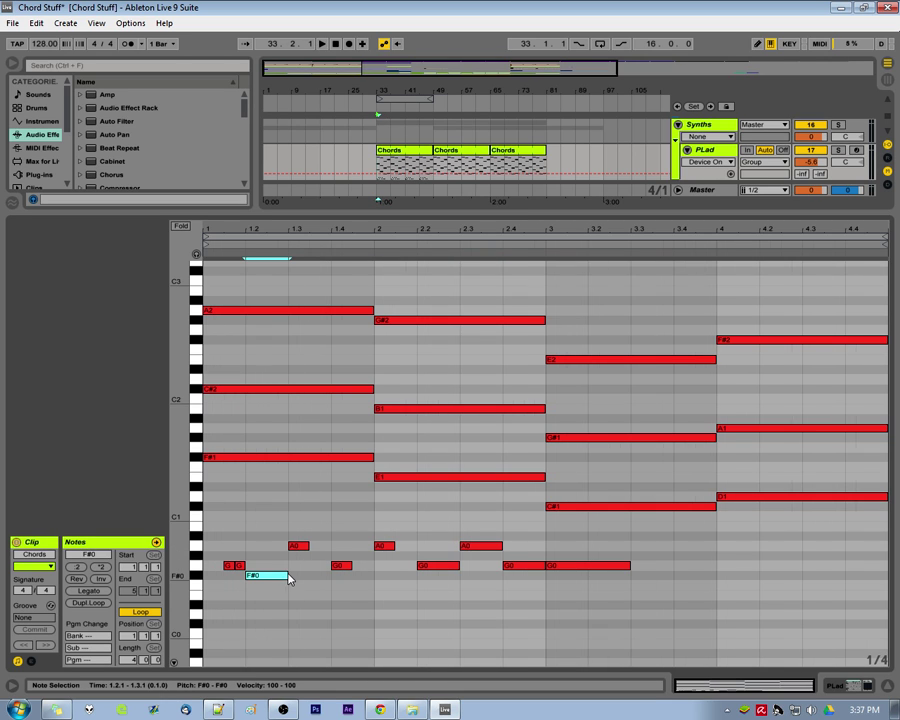
Delete the F#0, G0 and A0 test notes below the chords in bars 1 to 3
left_click_drag(640, 614, 216, 524)
key("Delete")
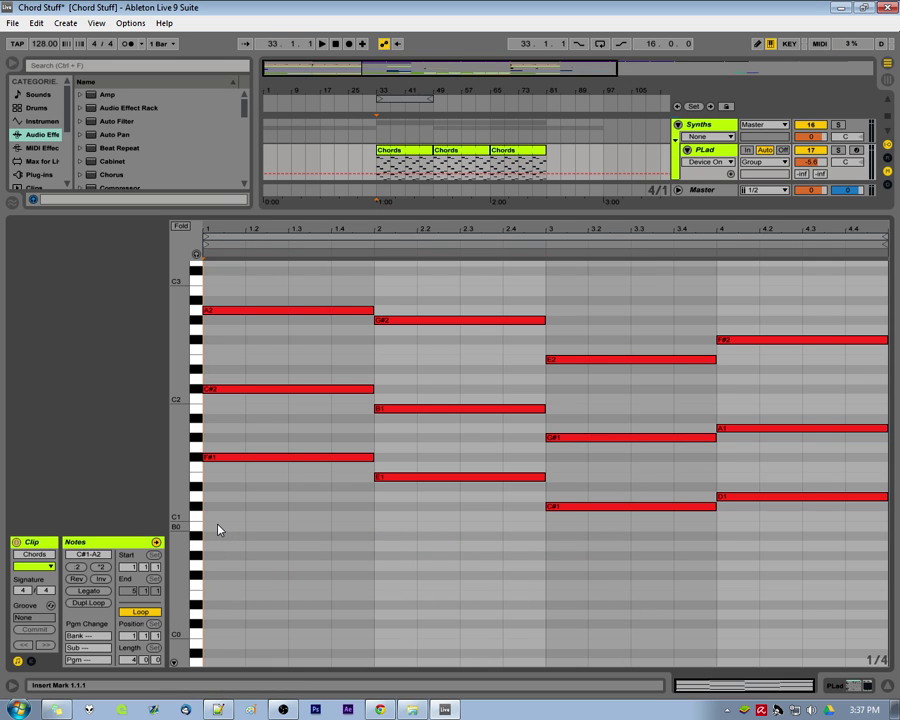
Narrow the grid to 1/16, add an A#0 note near the start of bar 1 and remove it again
key("ctrl+1")
key("ctrl+1")
double_click(220, 535)
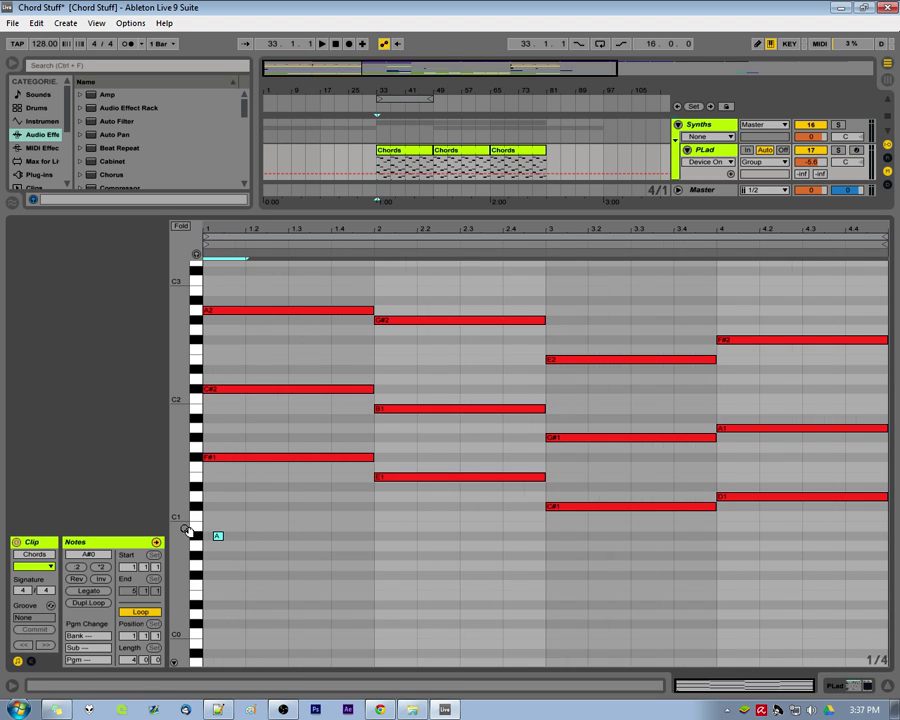
double_click(220, 537)
Set the clip's grid to 1/8 and switch it to triplets
key("ctrl+1")
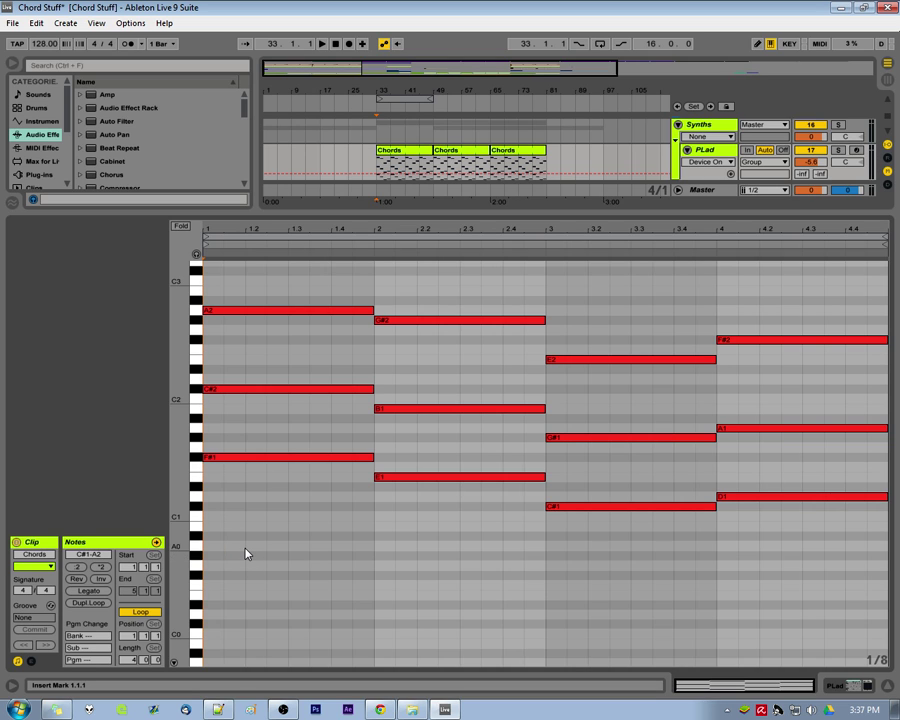
key("ctrl+3")
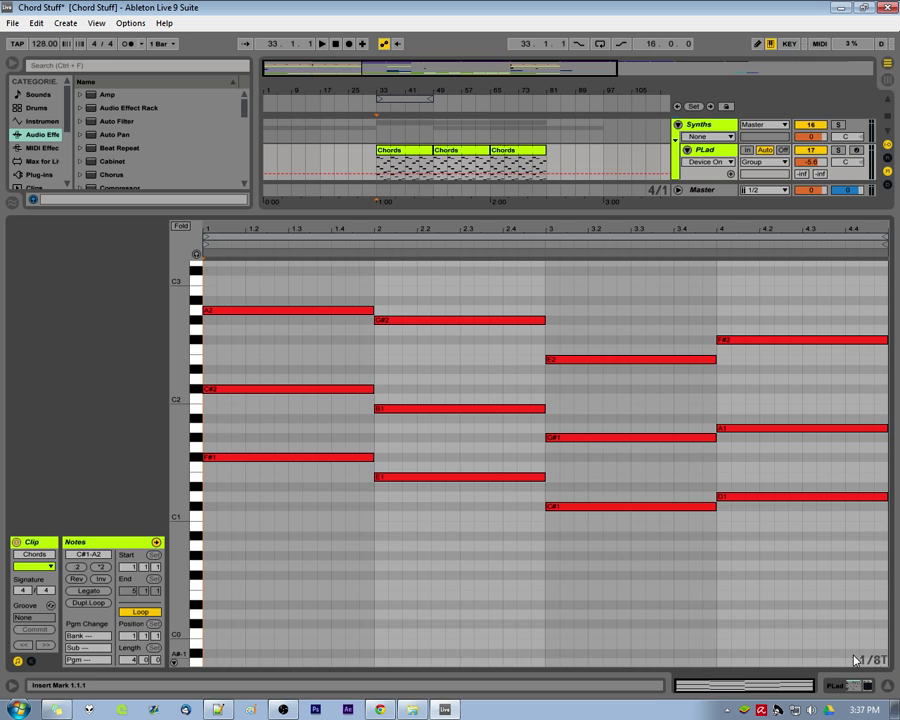
Turn triplet mode off, select the first two beats of bar 2 and return the grid to 1/8 triplets
key("ctrl+3")
left_click(386, 569)
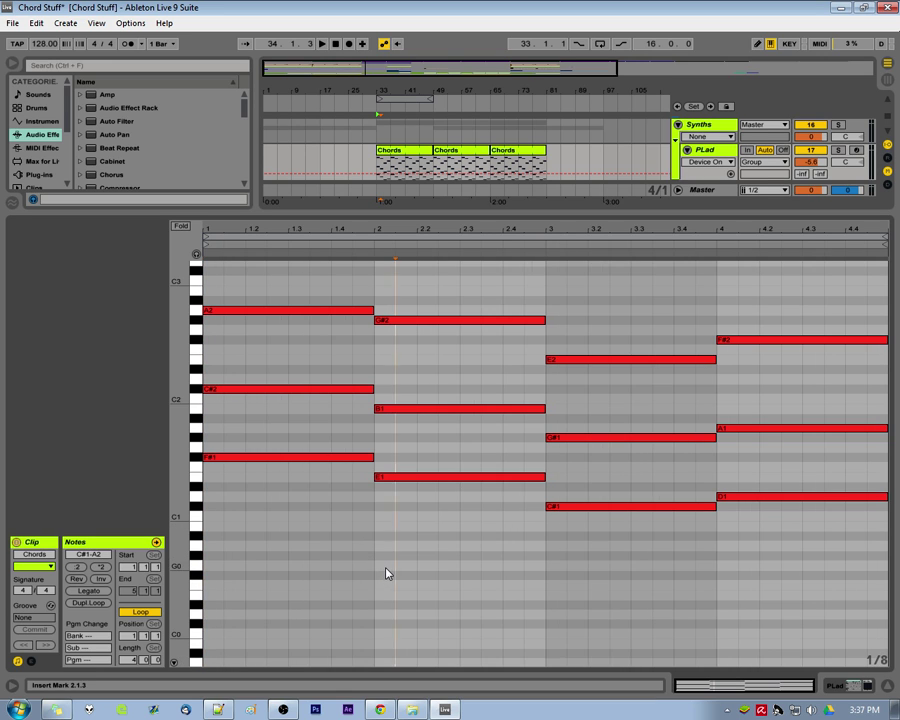
left_click_drag(378, 568, 456, 575)
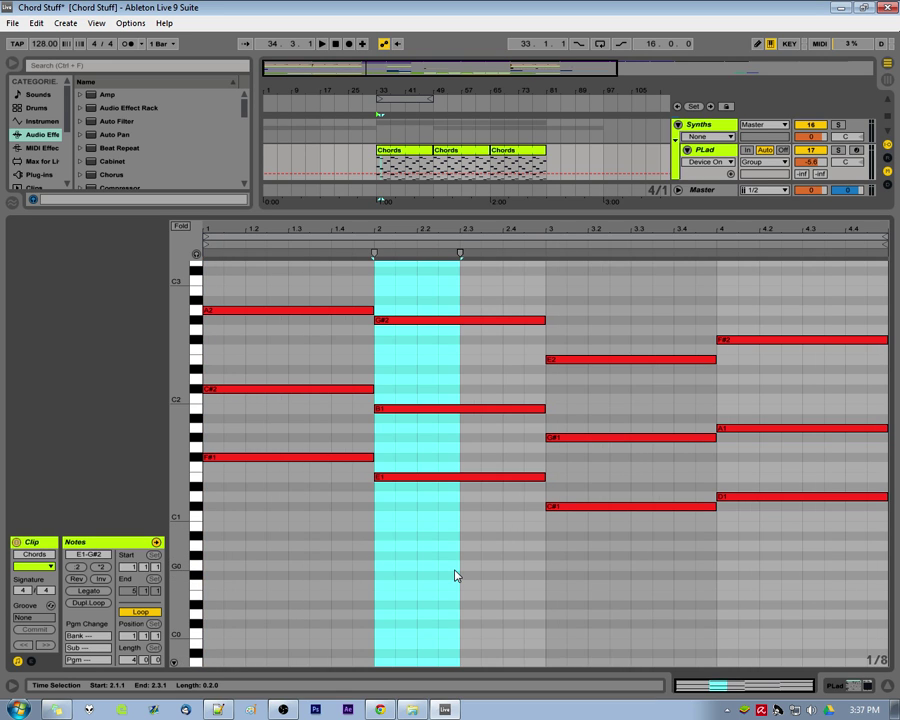
key("ctrl+3")
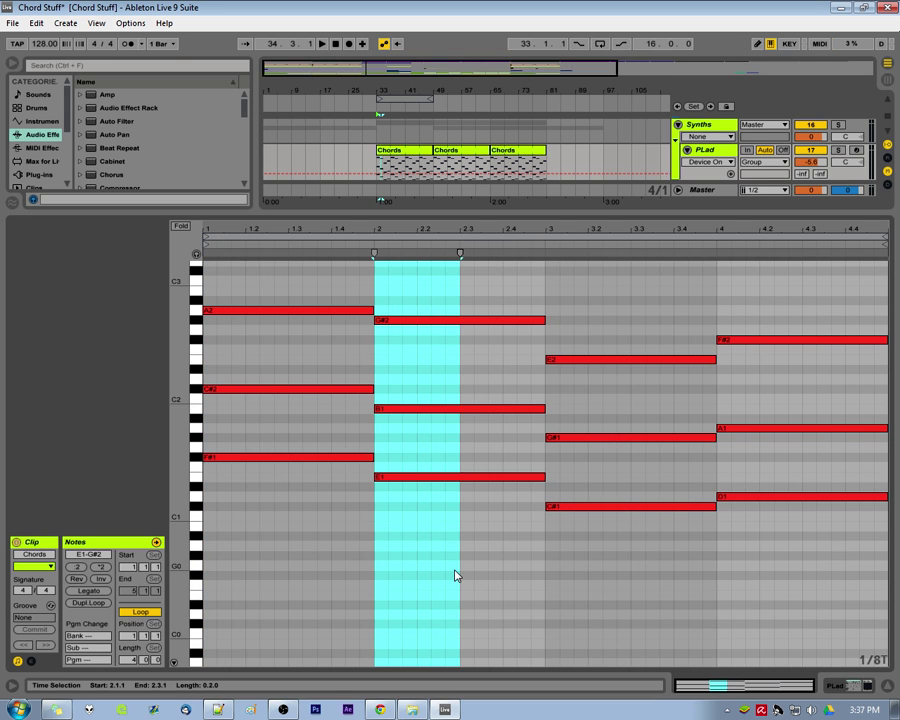
Add three adjacent eighth-triplet G0 notes at the start of bar 2
left_click(380, 570)
double_click(380, 566)
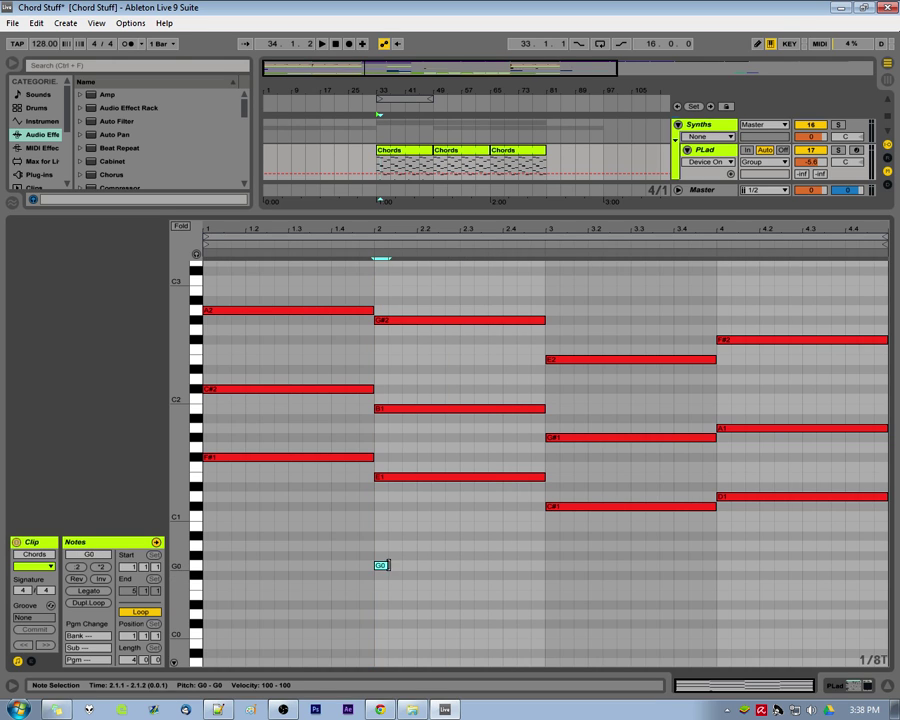
double_click(394, 566)
double_click(407, 567)
Widen the grid to 1/4T and nudge the three G0 notes back from bar 2 into bar 1
key("ctrl+2")
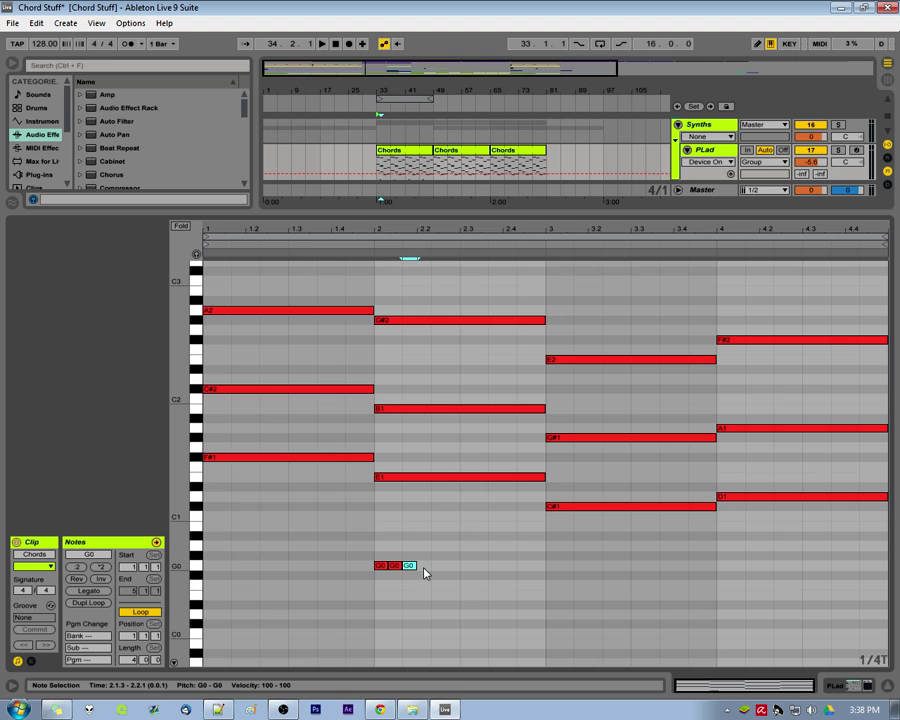
left_click(372, 546)
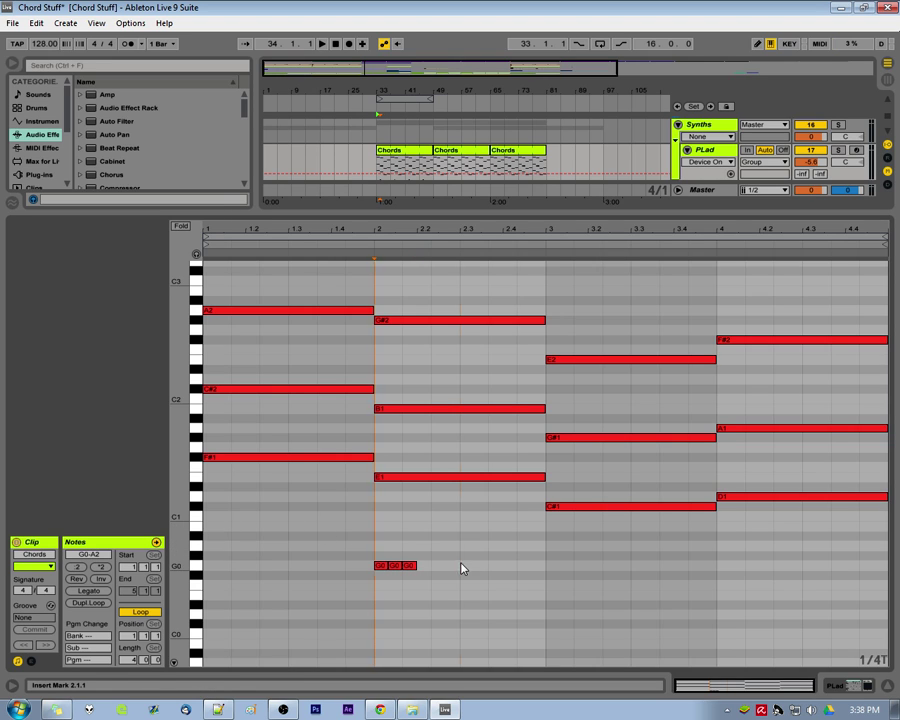
left_click_drag(462, 566, 301, 566)
key("Left")
key("Left")
key("Left")
key("Left")
key("Left")
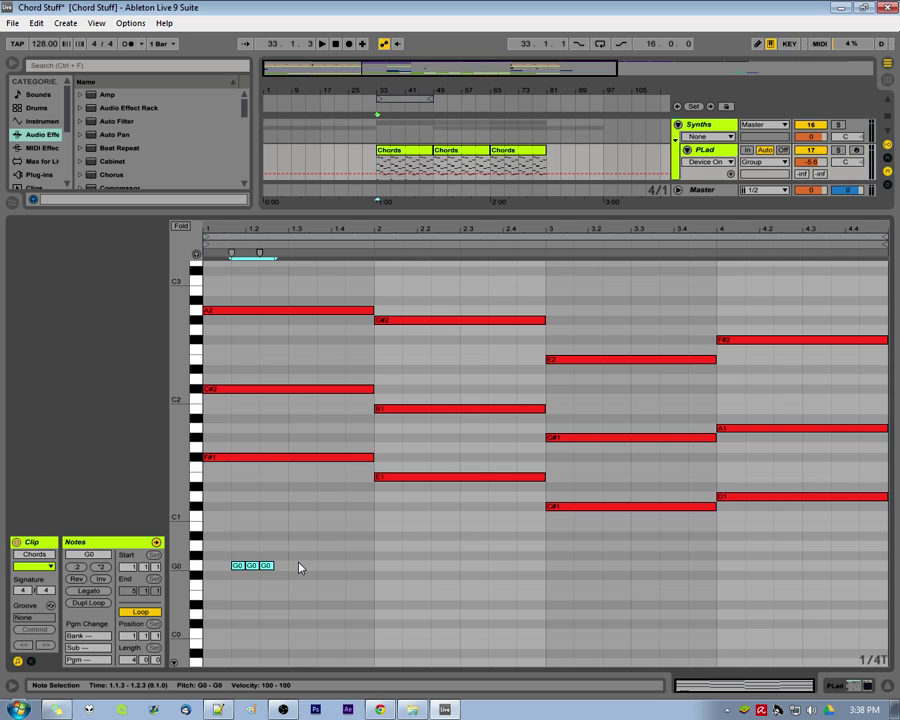
Nudge the three-note group back and forth in time and up to G#0, settling it on G0 at the start of bar 1
key("Right")
key("Right")
key("Right")
key("Right")
key("Right")
key("Left")
key("Left")
key("Left")
key("Left")
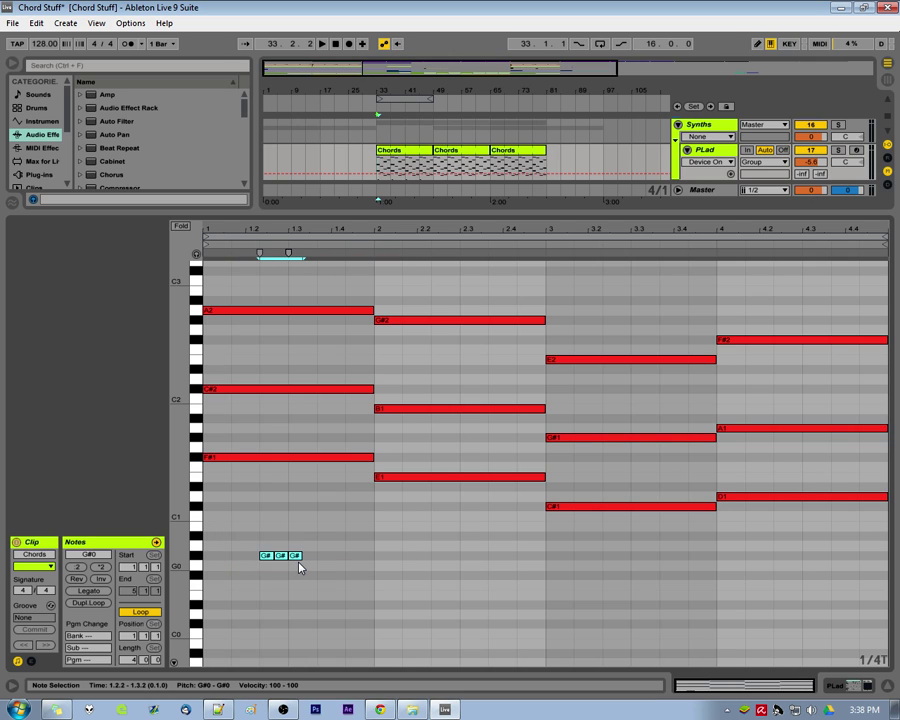
key("Left")
key("Left")
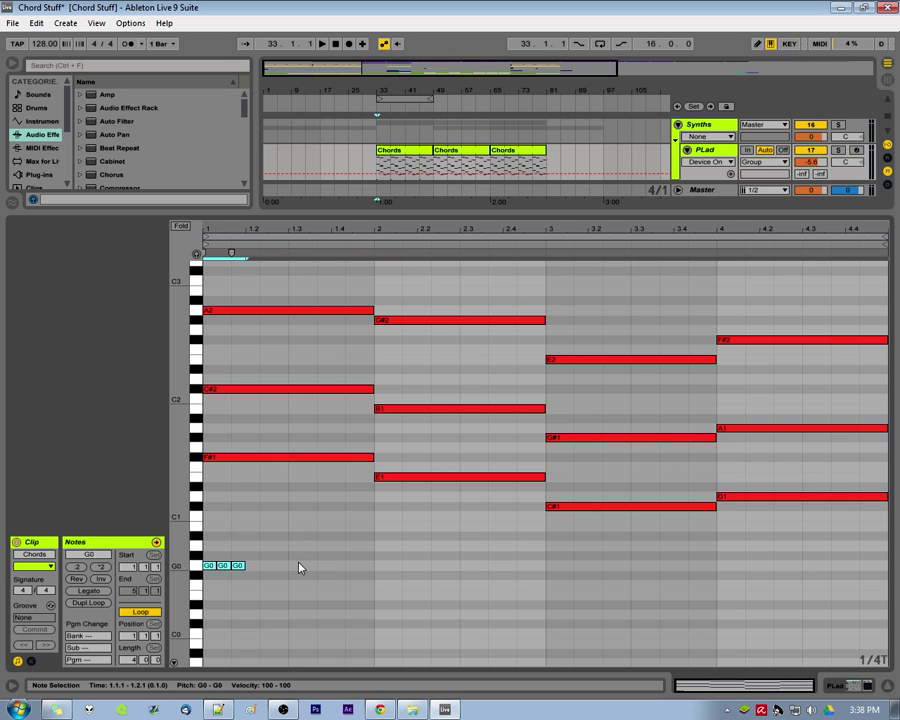
Deactivate all the chord notes from C#1 to A2, leaving the G0 notes active
left_click_drag(860, 521, 149, 205)
key("0")
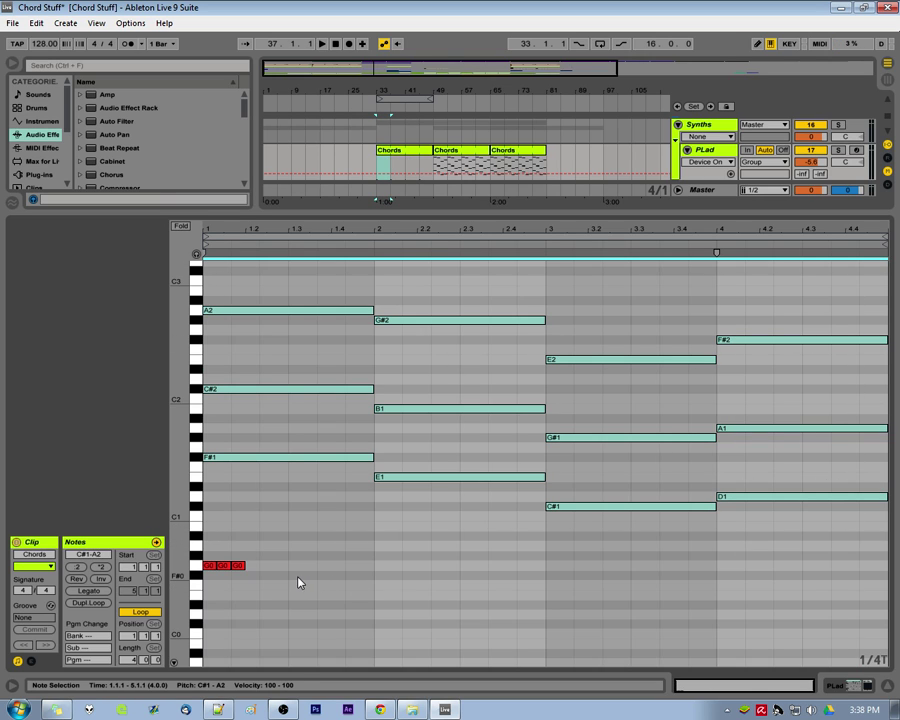
Duplicate the three-note G0 group twice and play the clip
left_click_drag(294, 580, 198, 556)
key("ctrl+d")
key("ctrl+d")
key("space")
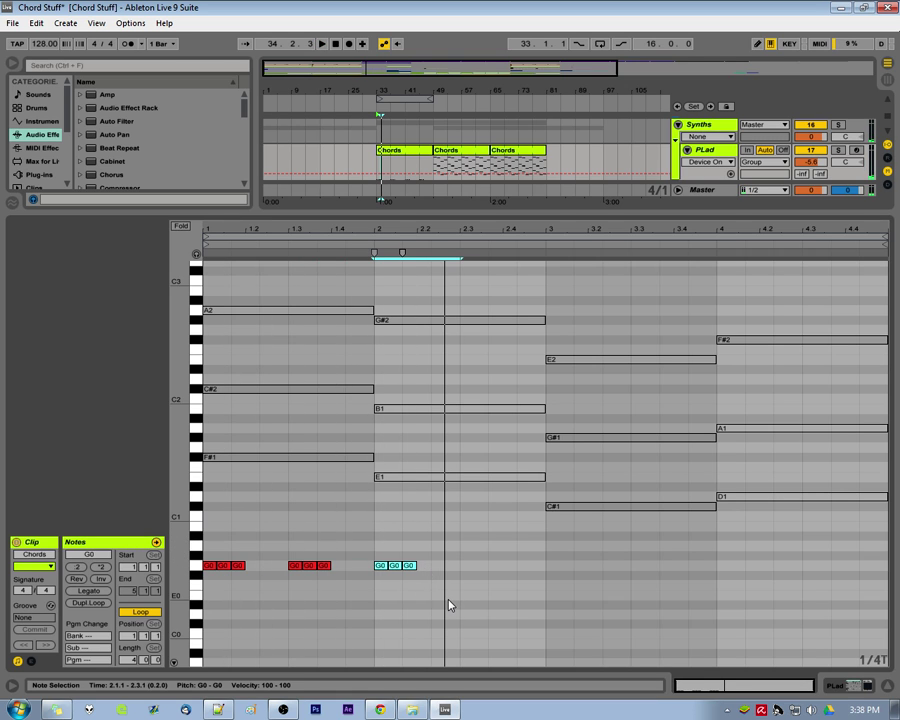
Delete all the G0 triplet notes in bars 1 and 2 and stop playback
left_click_drag(448, 605, 190, 534)
key("Delete")
key("space")
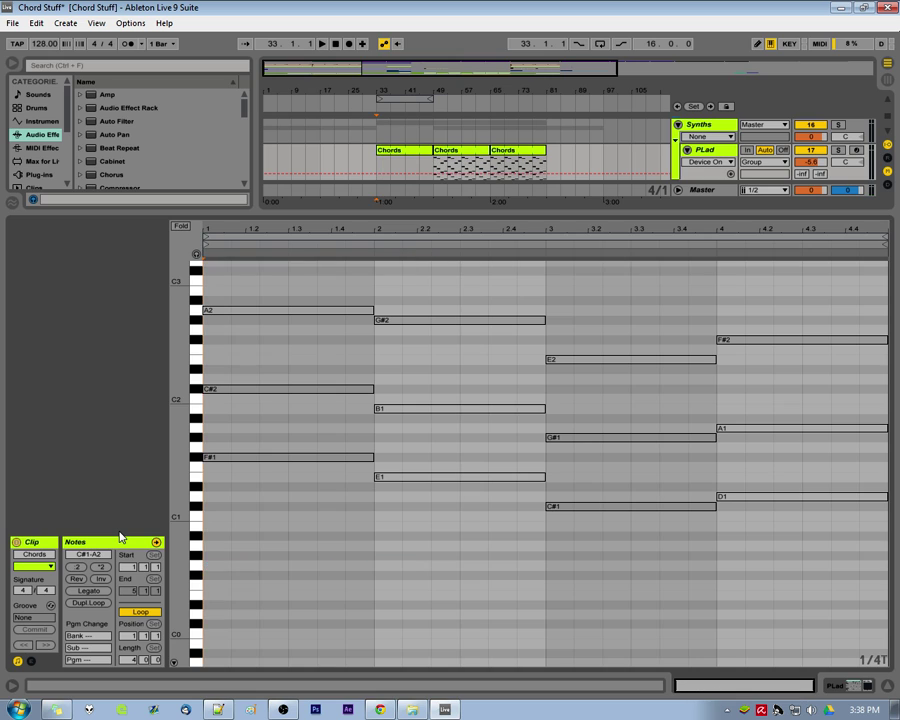
Select all the chord notes and reactivate them
left_click(371, 607)
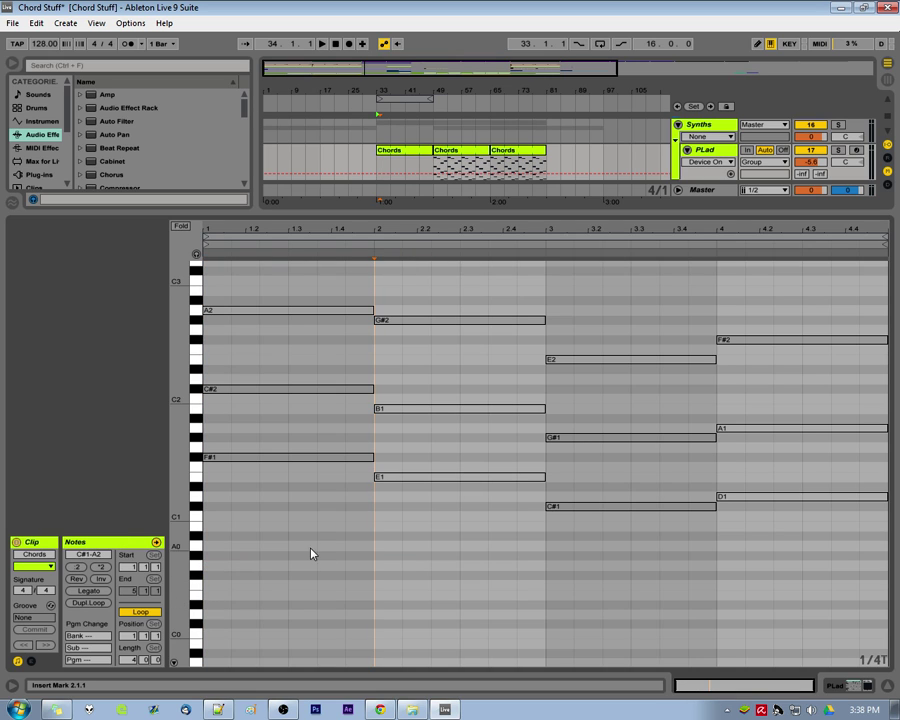
key("ctrl+a")
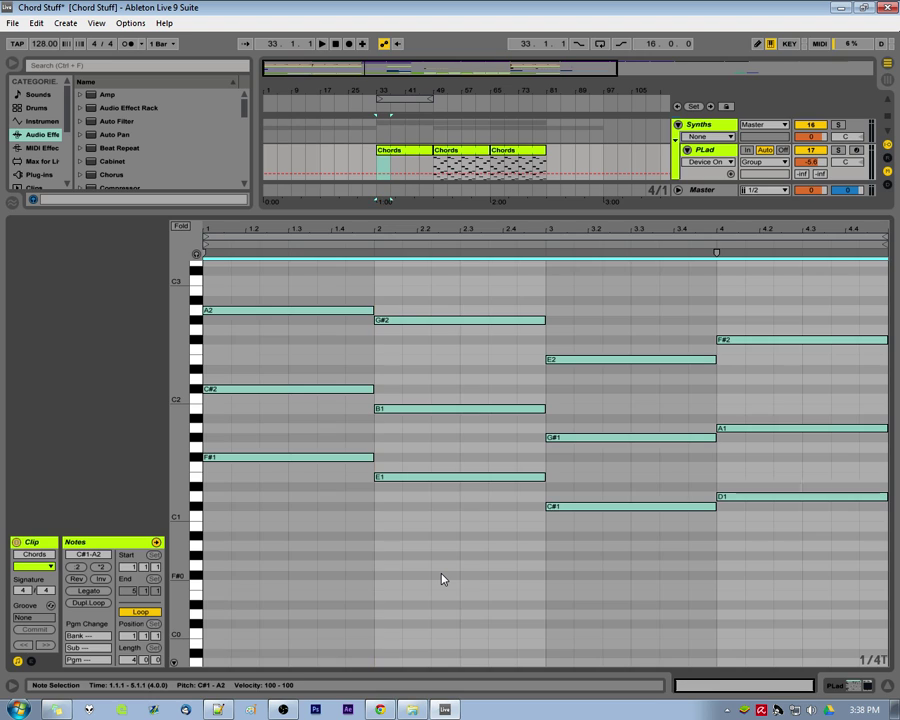
key("0")
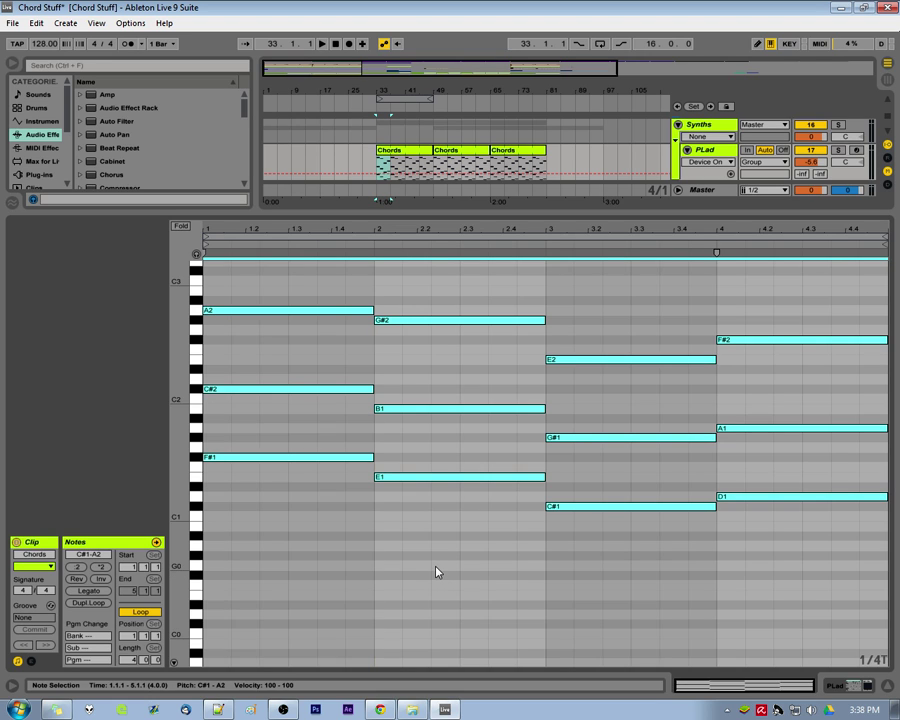
Deactivate all the chord notes once more, reactivate them and clear the selection
left_click(443, 557)
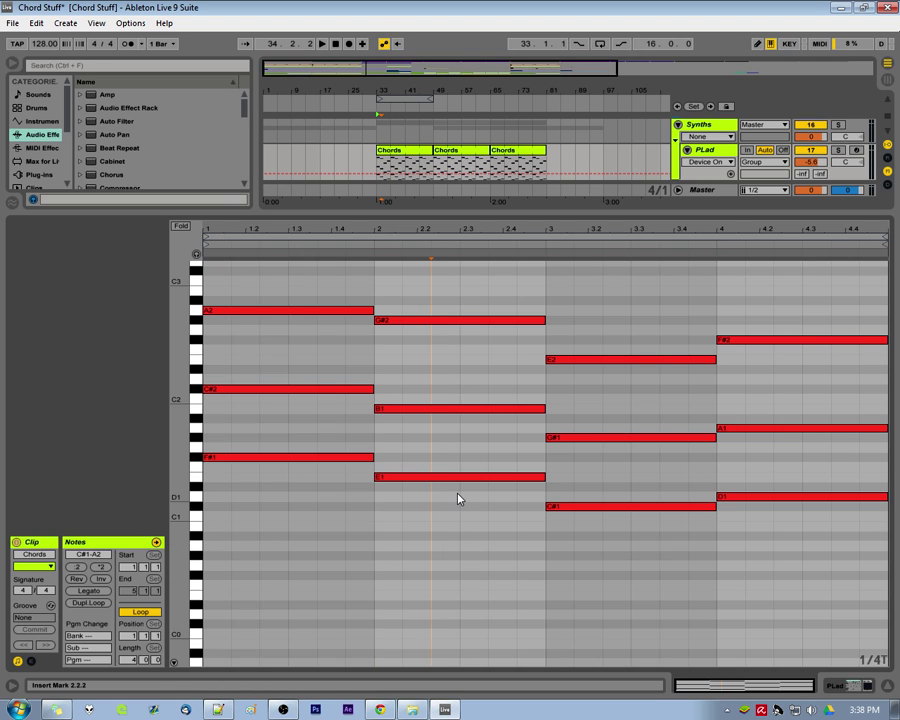
key("ctrl+a")
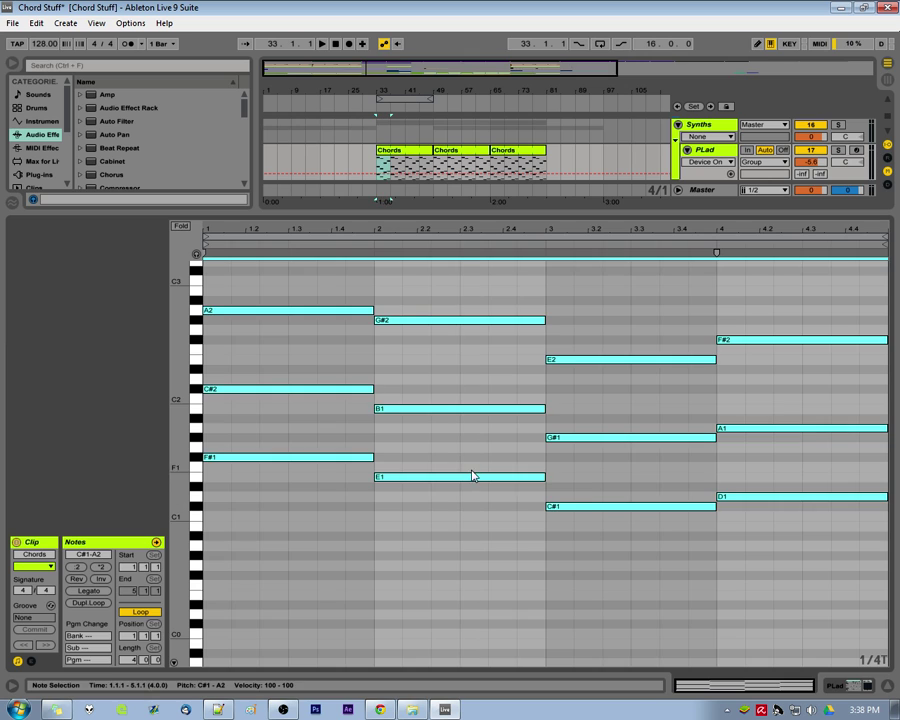
right_click(468, 479)
left_click(494, 524)
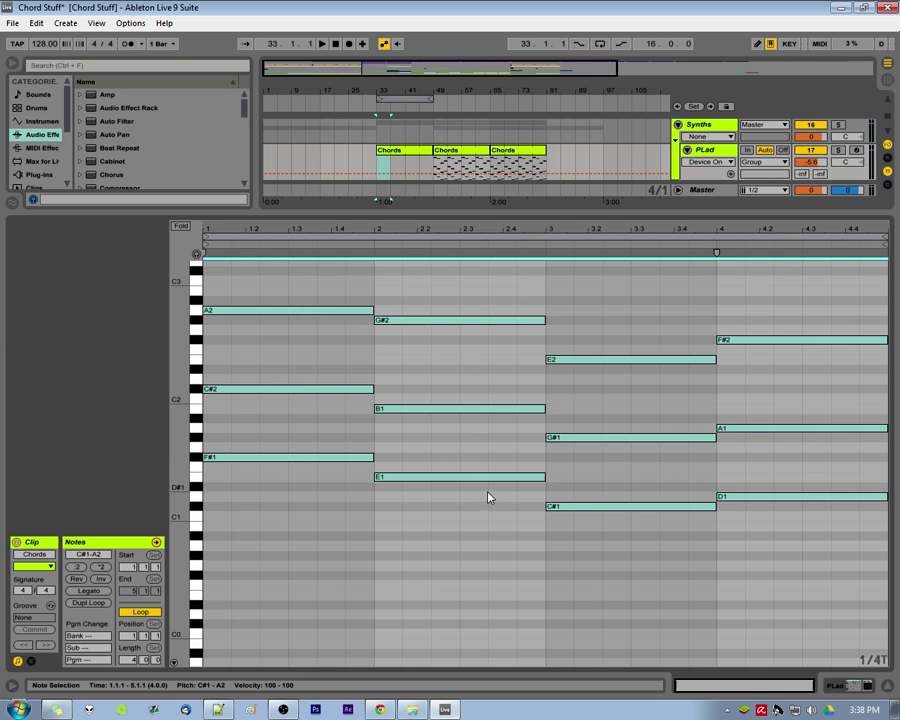
right_click(484, 480)
left_click(519, 526)
left_click(487, 526)
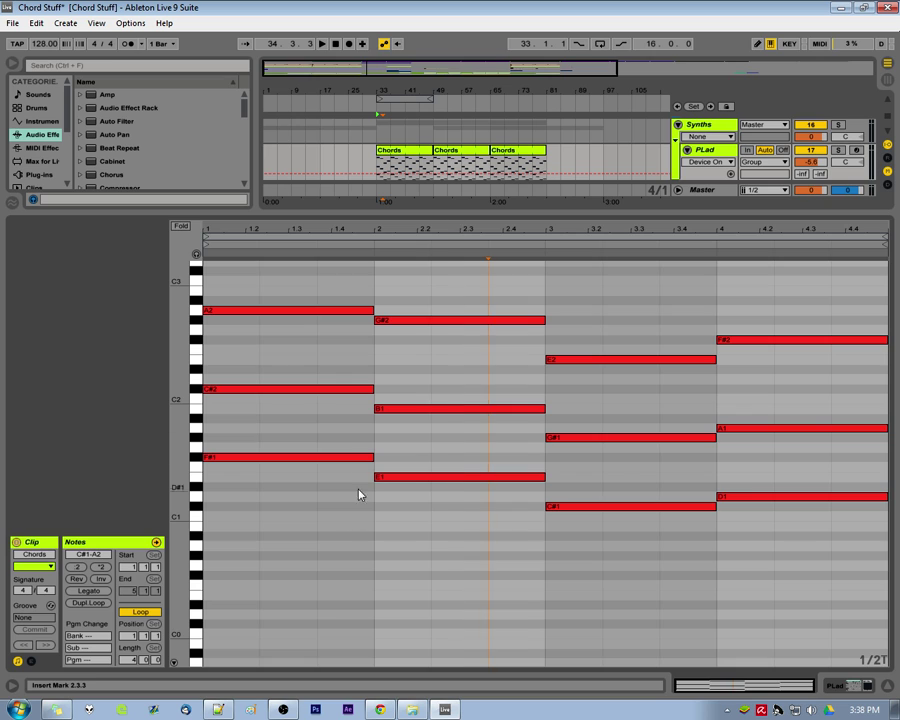
Try the clip's grid at 1/4T and 1/2T, turn triplet mode off and narrow the grid to 1/8
left_click(335, 549)
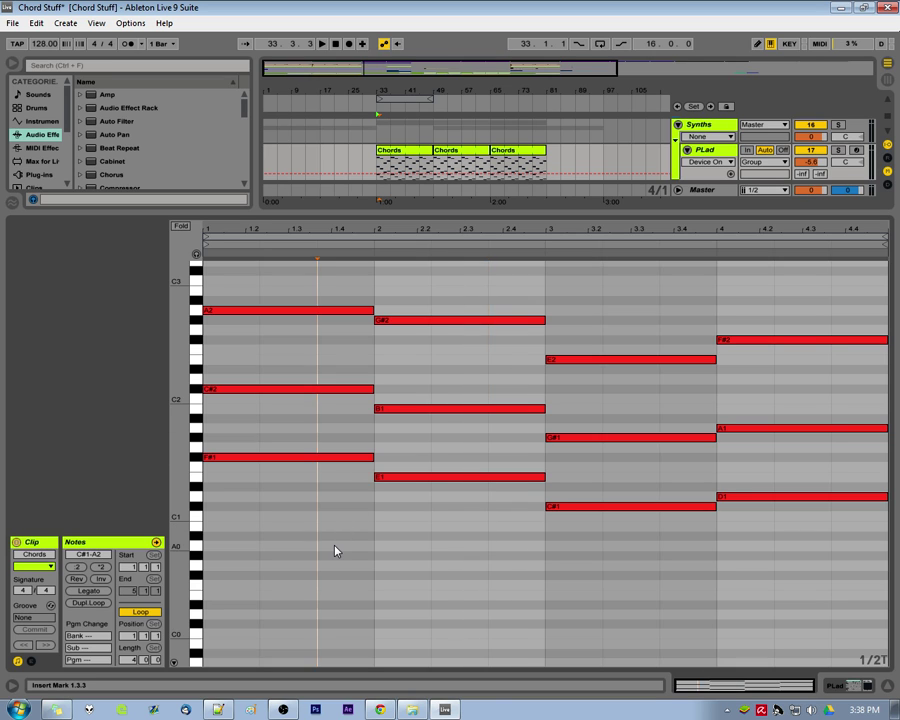
key("ctrl+1")
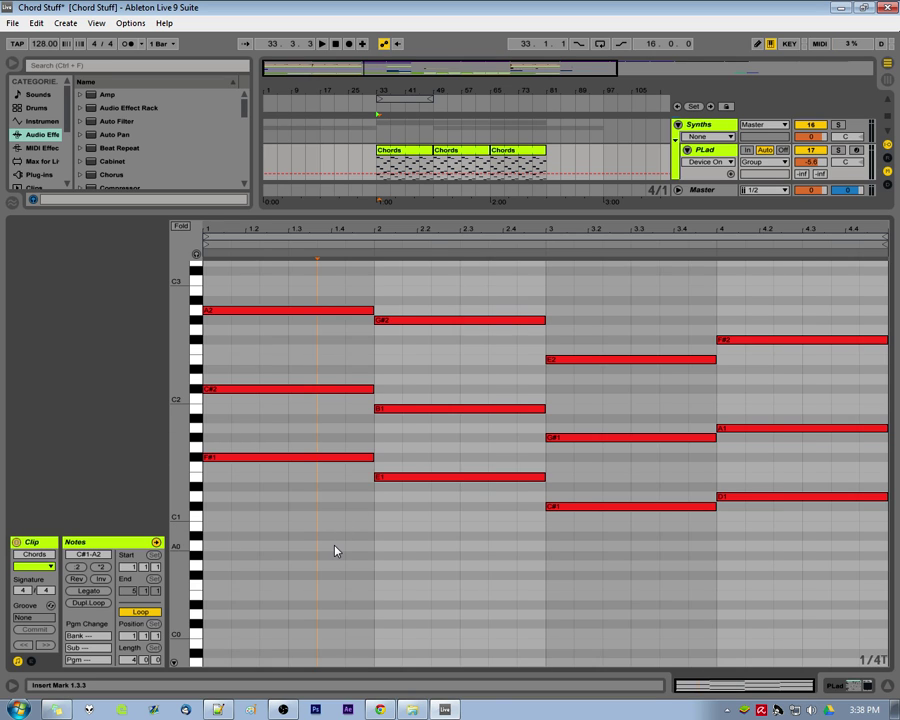
key("ctrl+2")
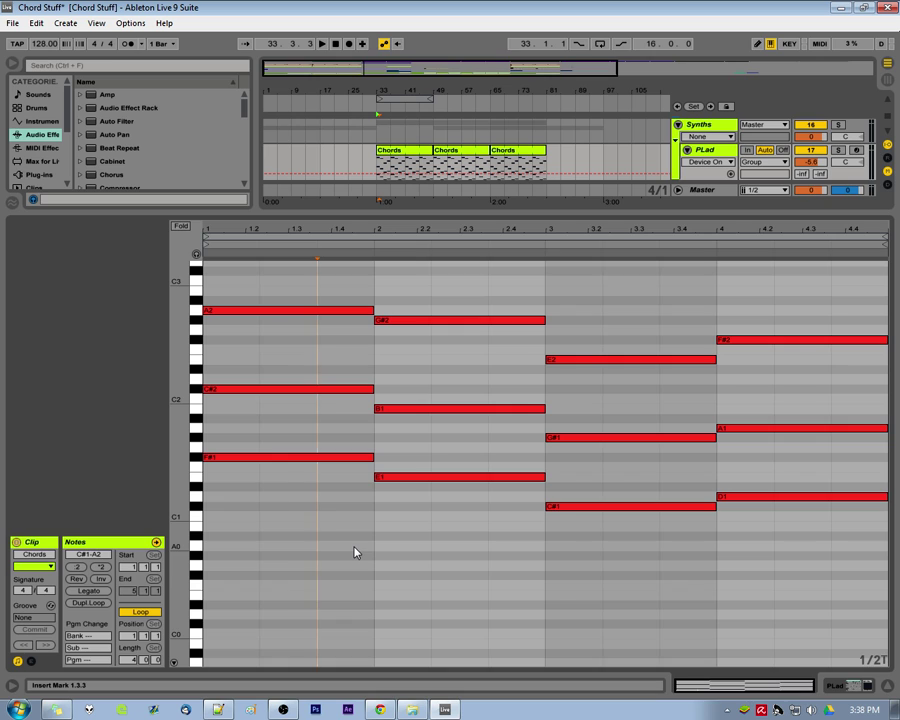
key("ctrl+3")
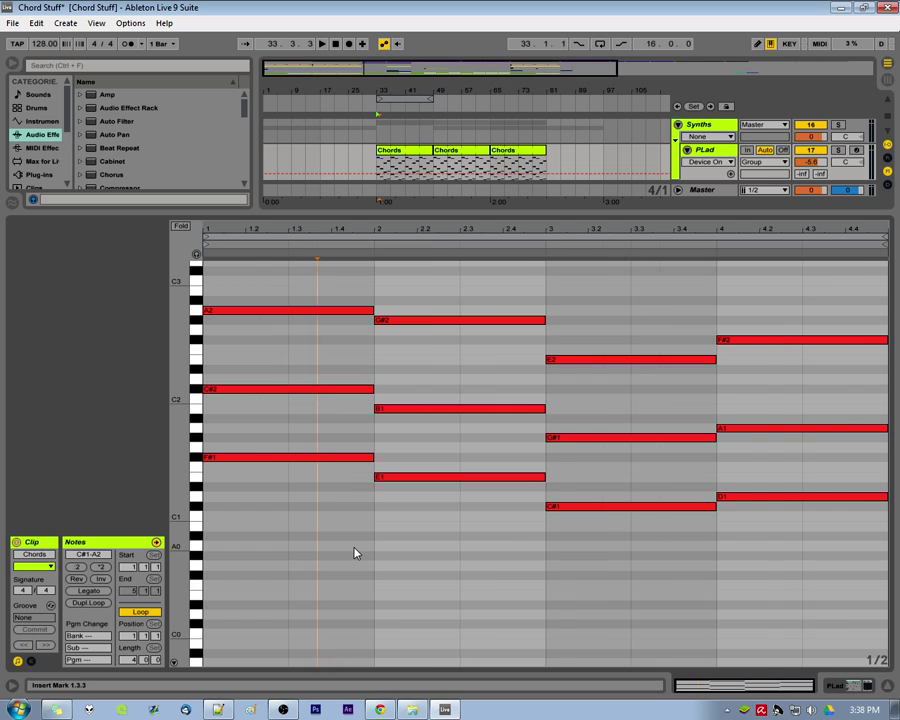
key("ctrl+1")
key("ctrl+1")
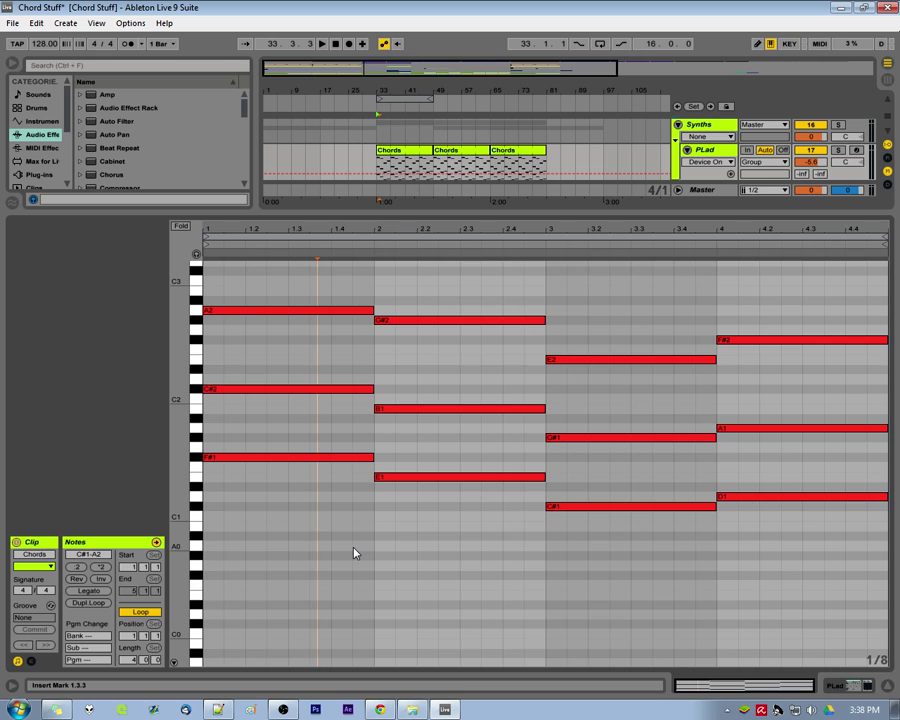
Turn off grid snapping, slide the bar 2 E1 note freely to just past 2.3.3 and move it back to the start of bar 2
key("ctrl+4")
left_click_drag(445, 479, 481, 480)
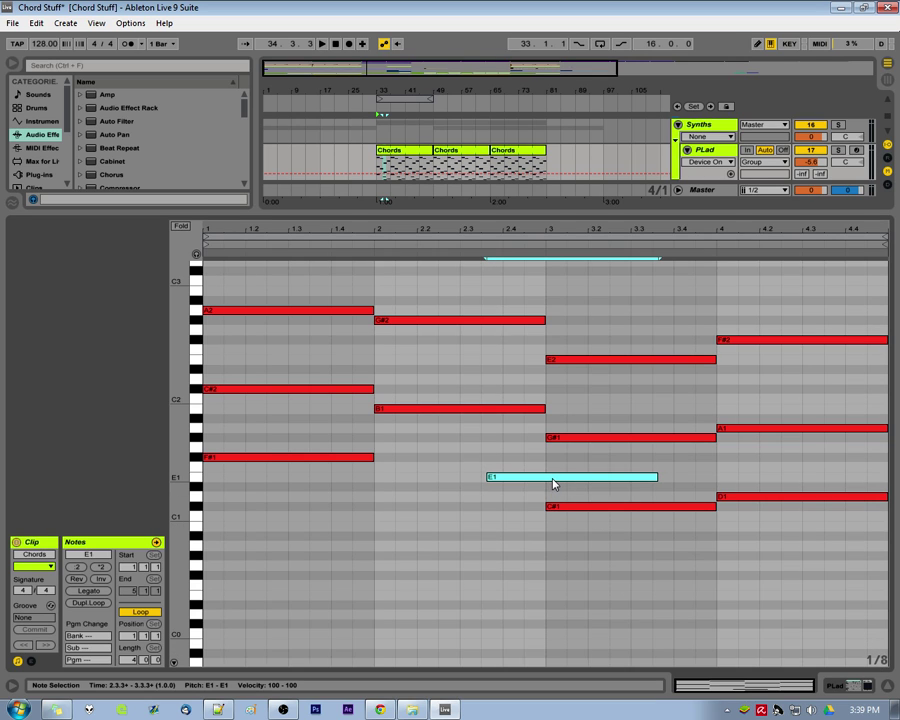
left_click_drag(552, 482, 438, 482)
left_click(432, 504)
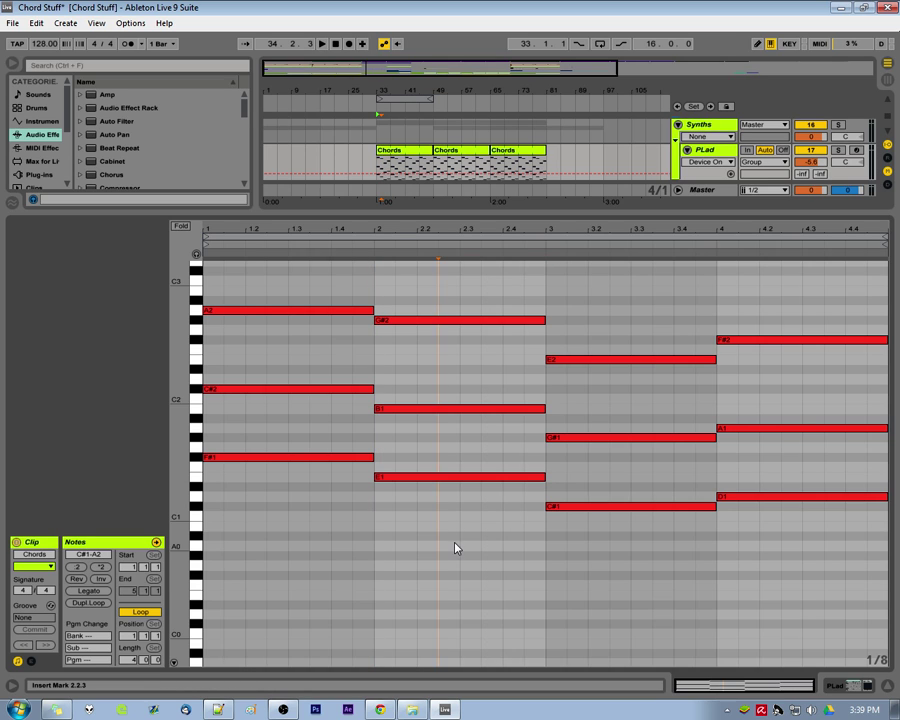
left_click(475, 565)
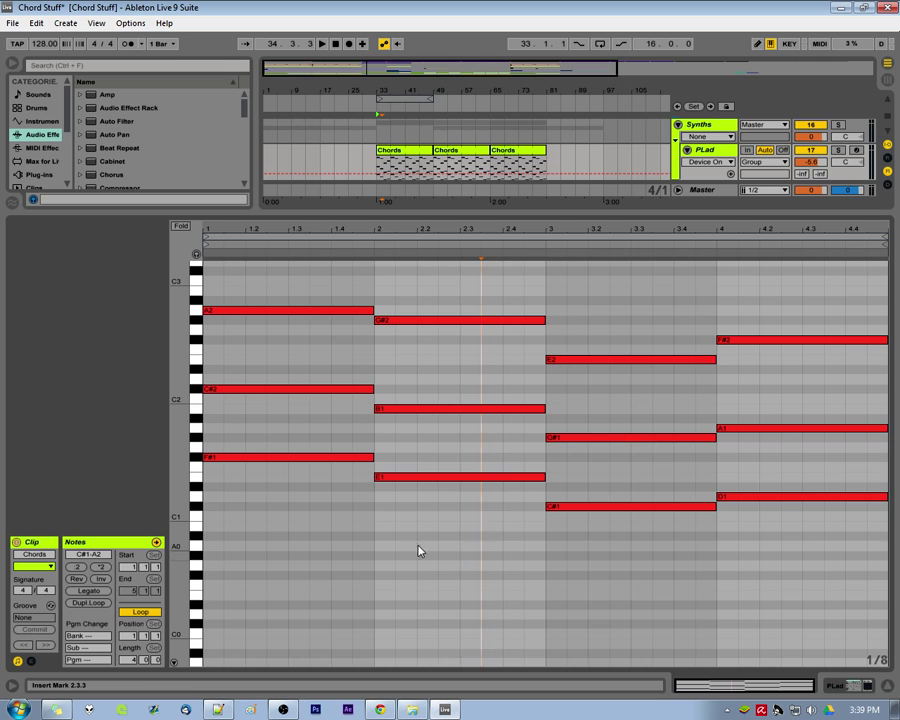
Shrink the clip editor and, with note preview off, select the notes of the first two chords one by one
left_click_drag(435, 211, 422, 275)
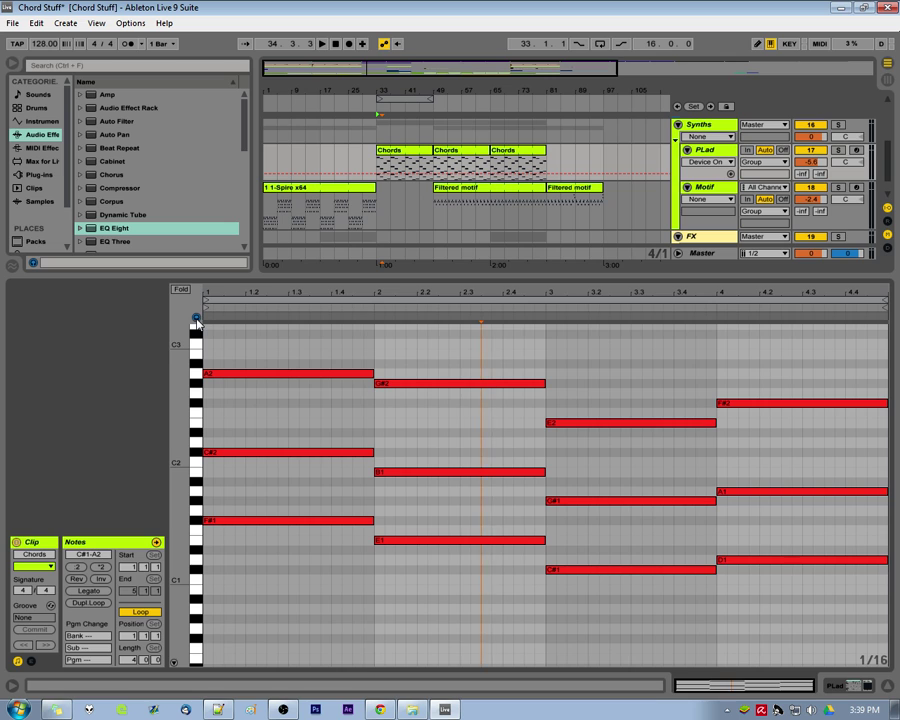
left_click_drag(189, 366, 188, 517)
left_click(218, 540)
left_click(230, 521)
left_click(245, 453)
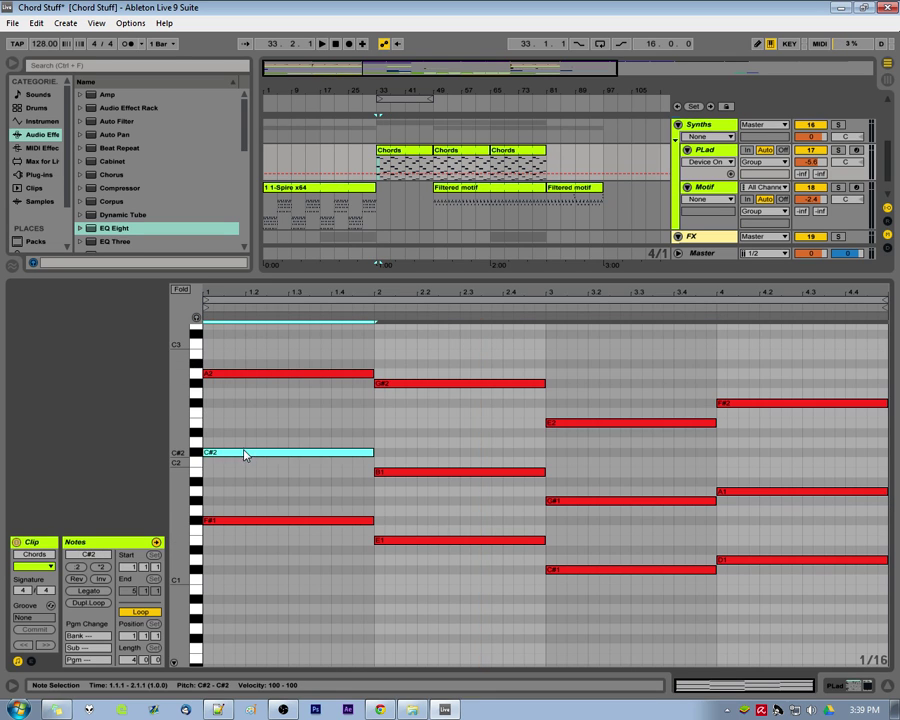
left_click(255, 372)
left_click(405, 384)
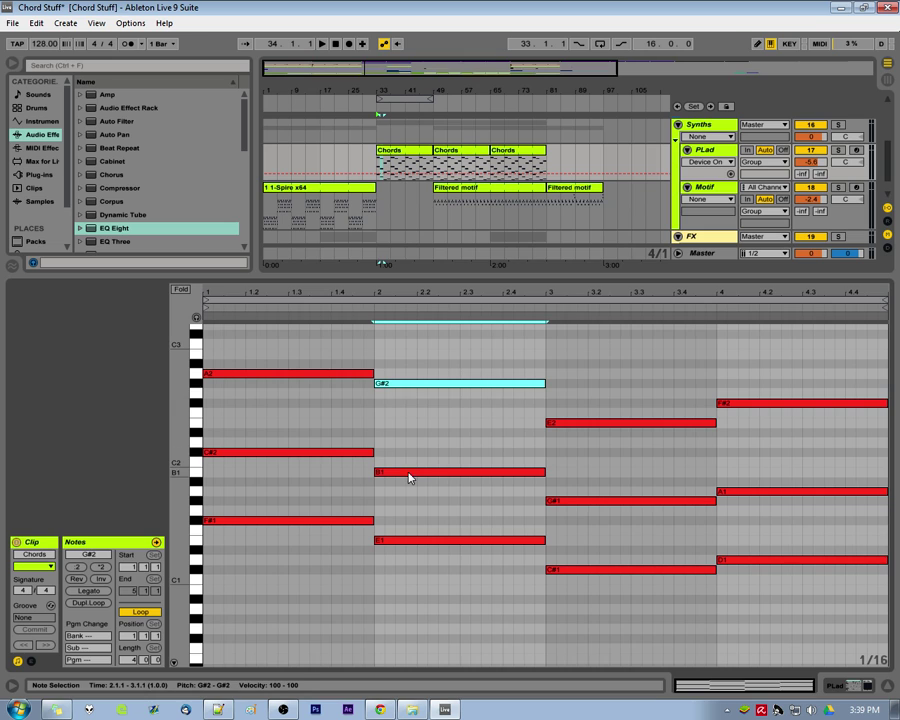
left_click(407, 473)
left_click(392, 540)
left_click(318, 521)
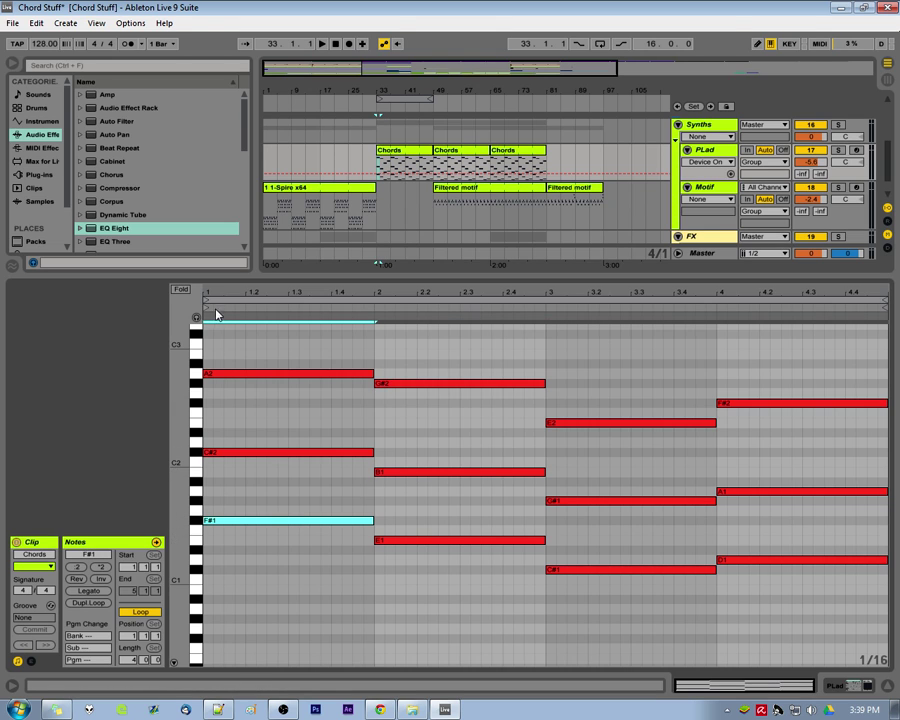
Turn note preview on and audition bar 1's A2, C#2 and F#1 notes and the C#1 and A#0 piano keys
left_click(210, 376)
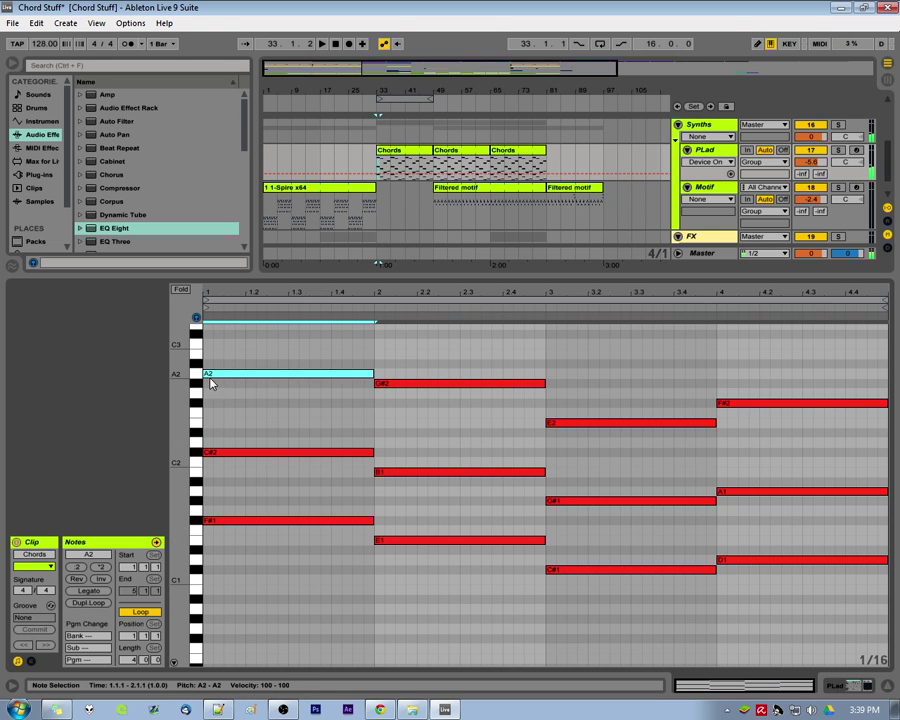
left_click(268, 453)
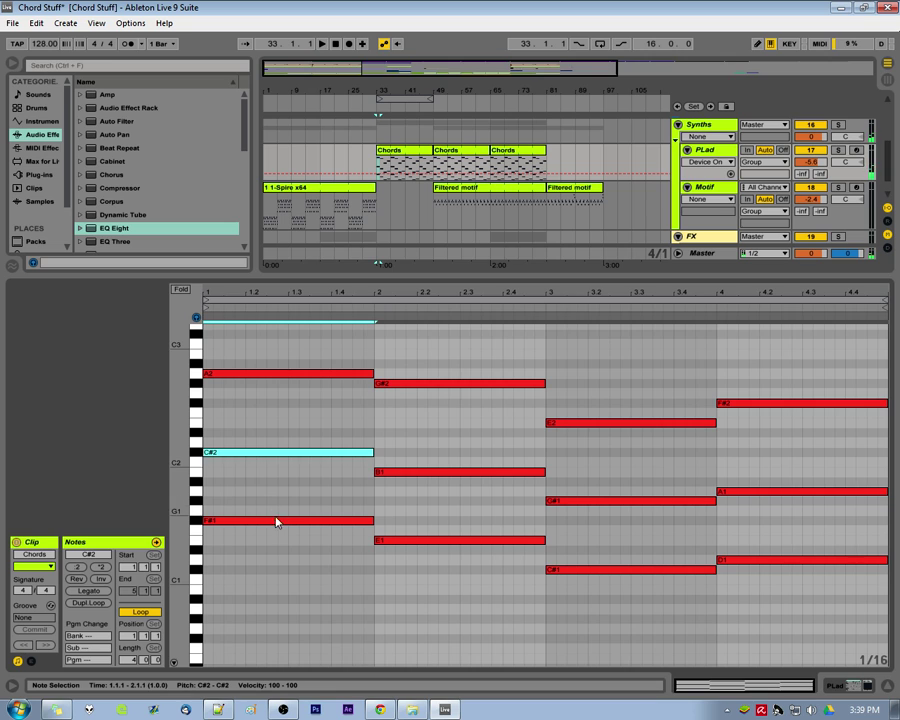
left_click(277, 521)
left_click(197, 570)
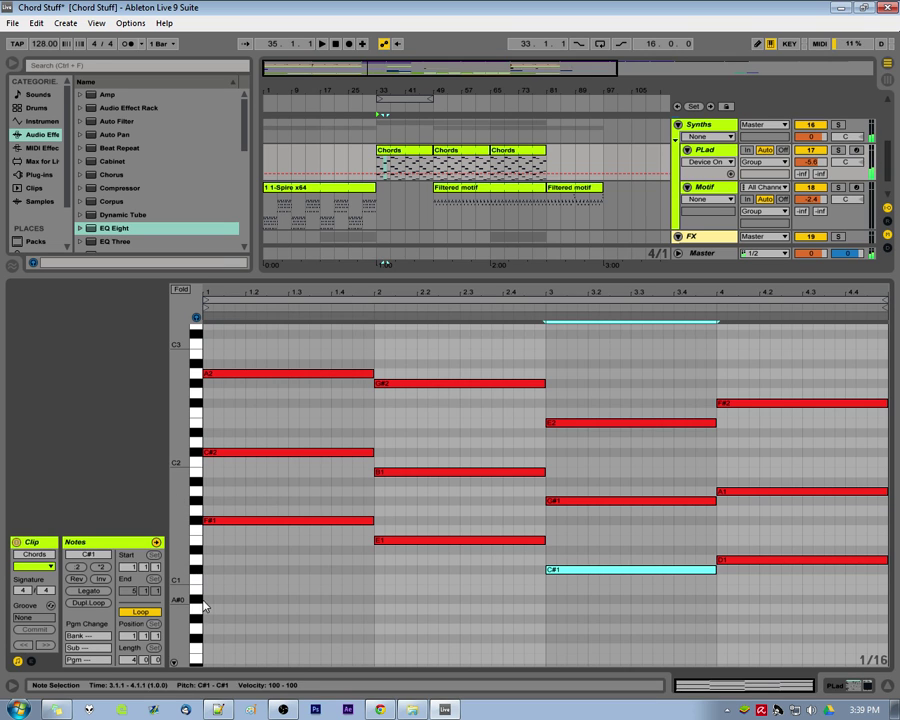
left_click(200, 601)
scroll(202, 601, "down", 3)
scroll(210, 590, "down", 2)
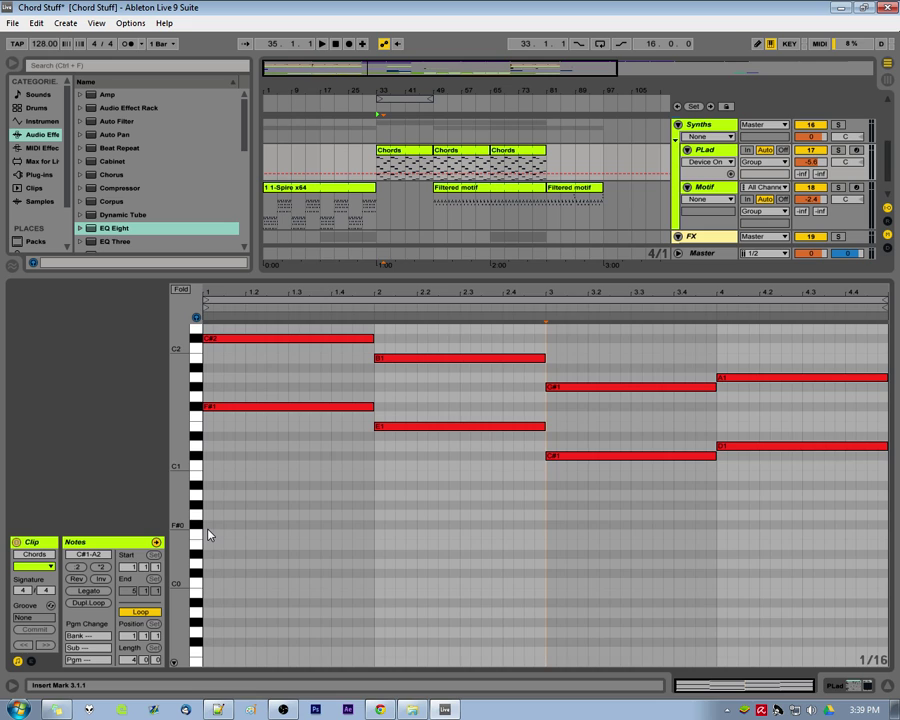
Widen the grid to 1/4 and add one-beat notes F#0, A0, E0 and D0 at the starts of bars 1 to 4
key("ctrl+2")
key("ctrl+2")
double_click(210, 526)
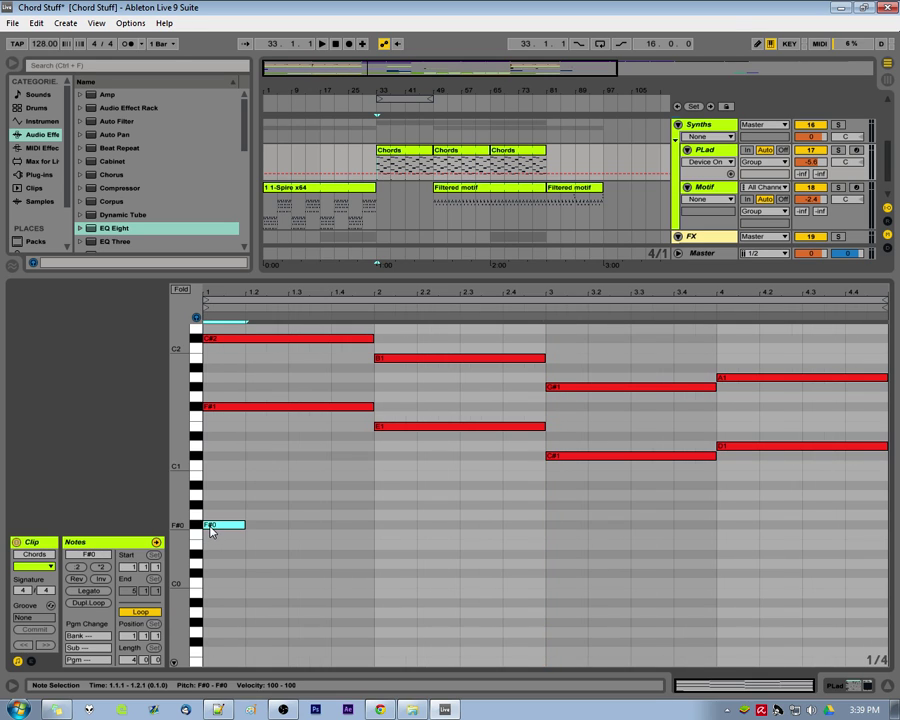
double_click(381, 497)
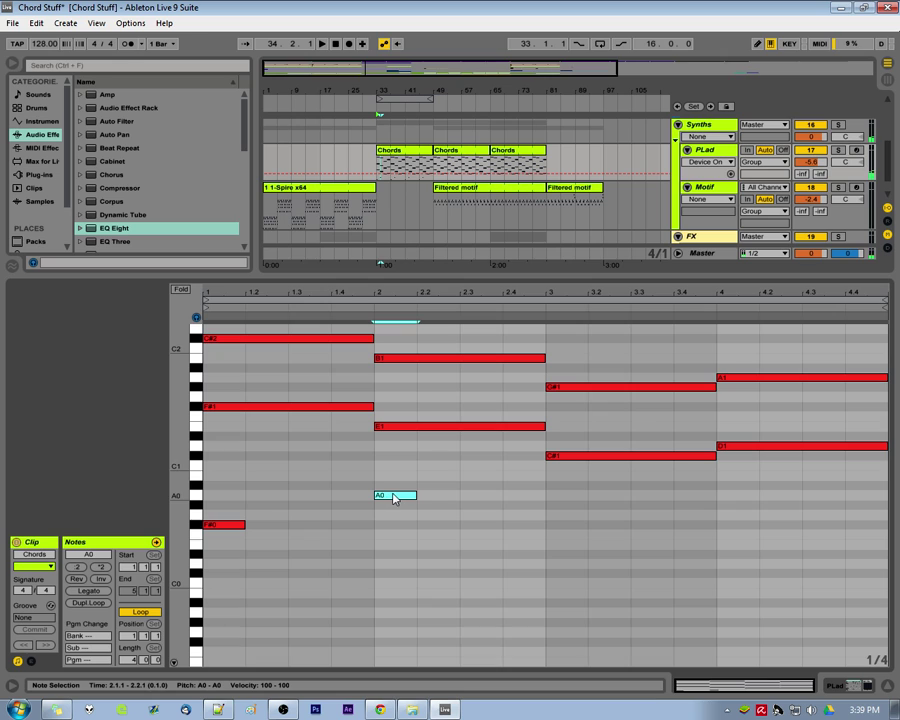
double_click(557, 545)
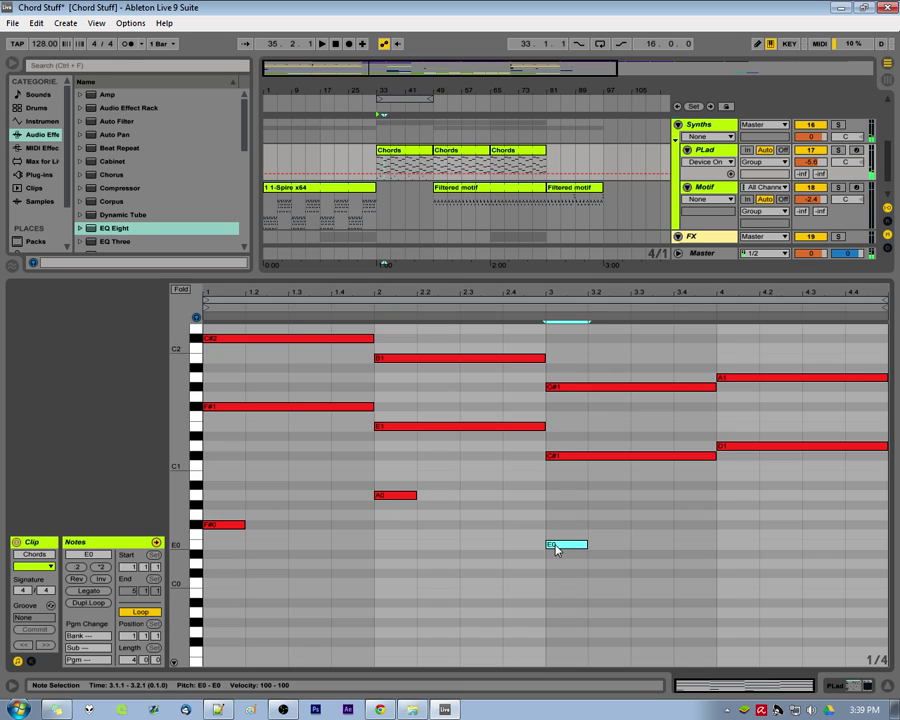
double_click(729, 564)
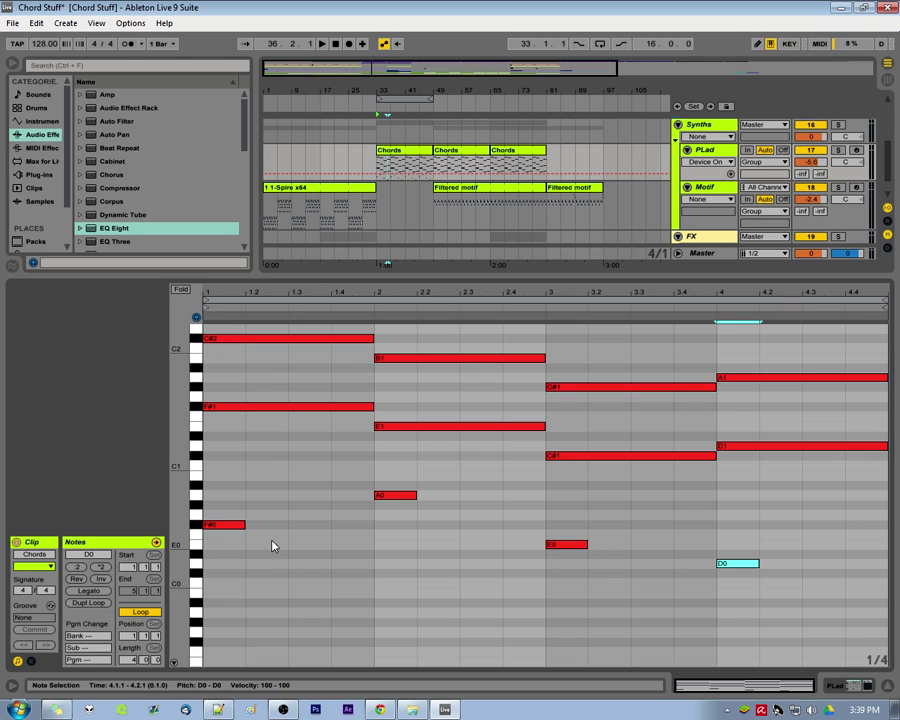
Delete the four added bass notes below the chords
left_click(236, 527)
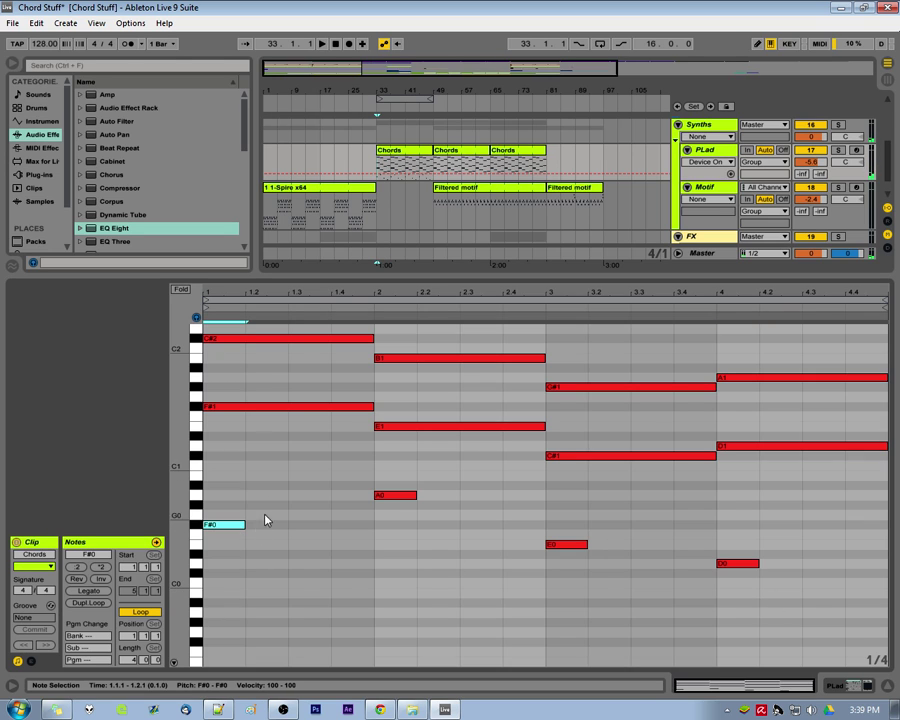
left_click_drag(785, 598, 174, 476)
key("Delete")
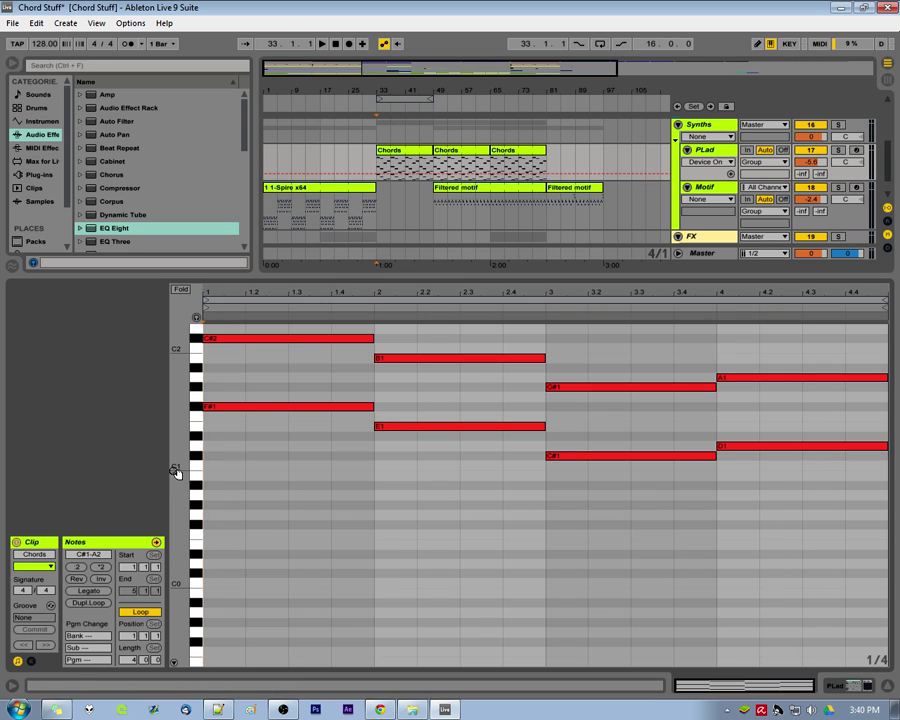
Add an F0 note at the start of bar 1 and a G0 note at 1.4, and try drawing and erasing an F0 note at 2.4
double_click(229, 539)
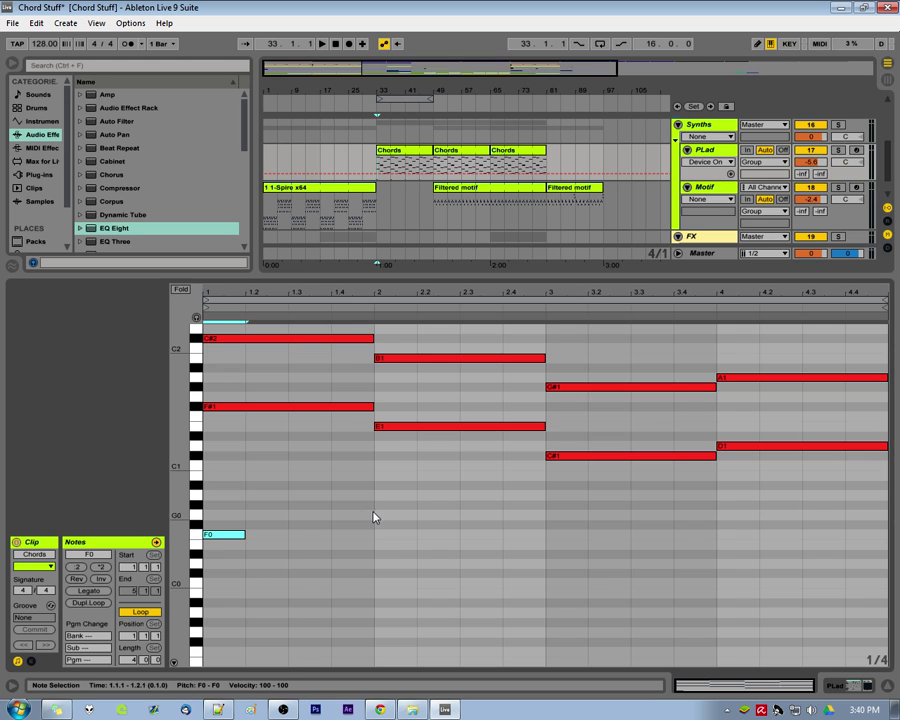
double_click(372, 515)
key("b")
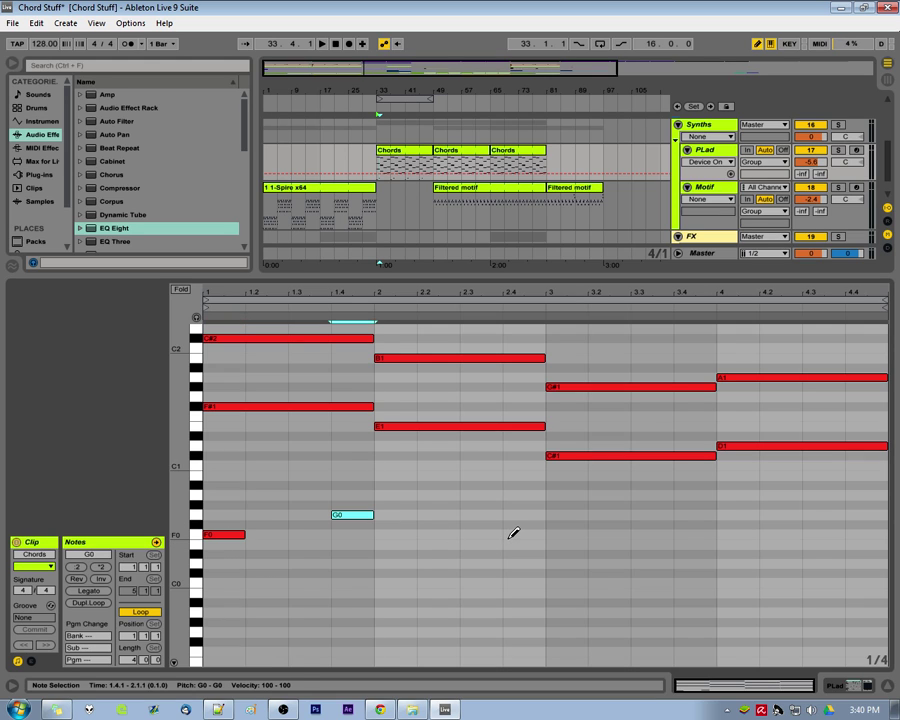
left_click(510, 535)
left_click(516, 535)
Look up the Draw Mode option, turn draw mode on and try drawing and erasing an A0 note at 3.3
right_click(510, 531)
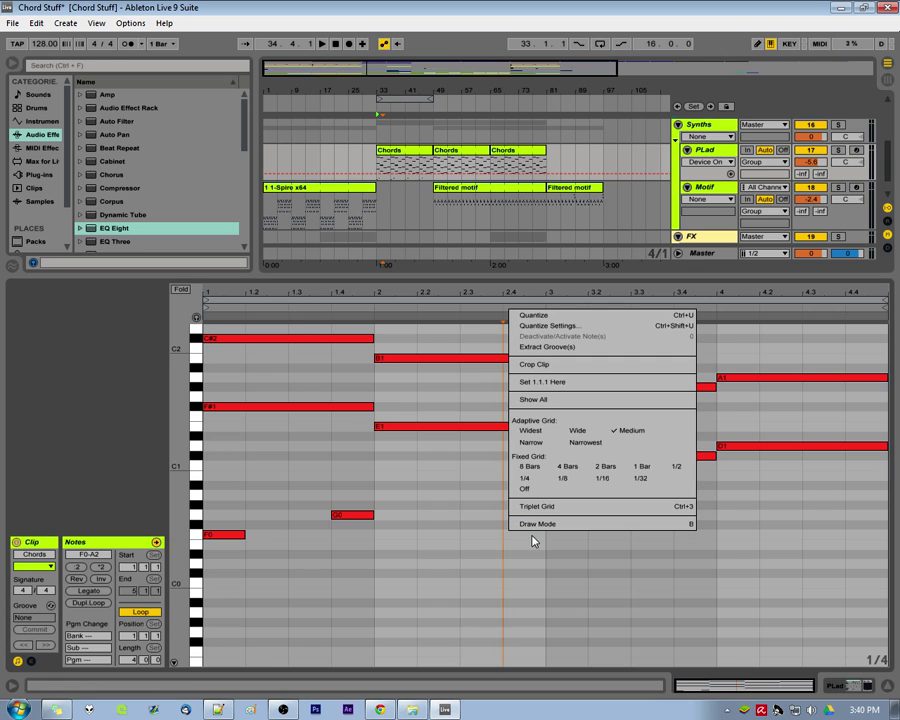
left_click(544, 536)
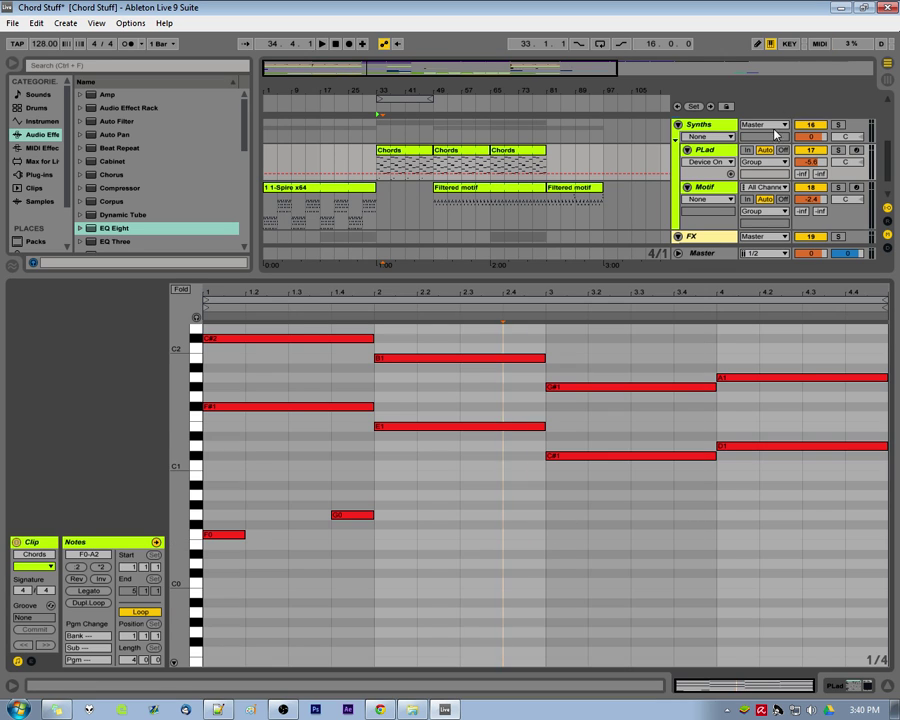
left_click(757, 45)
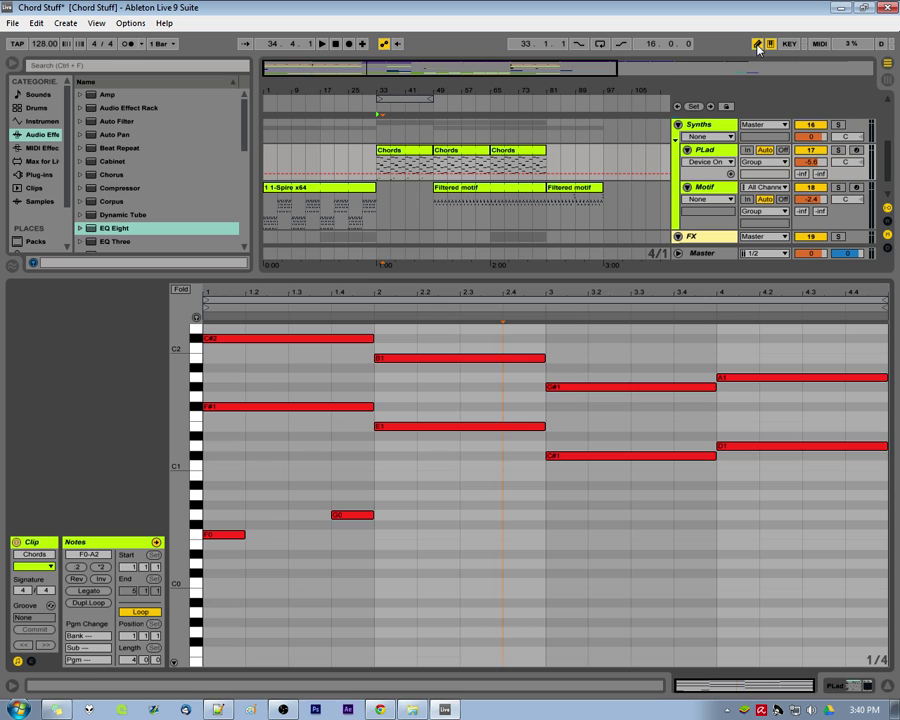
left_click(640, 494)
left_click(636, 494)
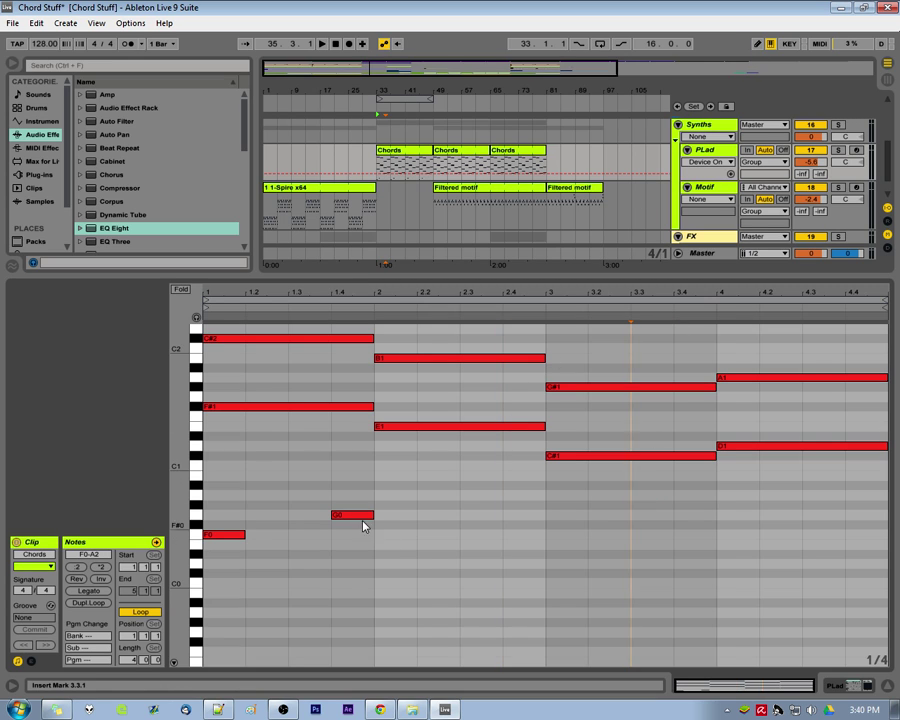
Set the velocity of bar 1's F0 and G0 notes to 127 and add an F0 note at 2.4 with velocity 127
left_click(228, 536)
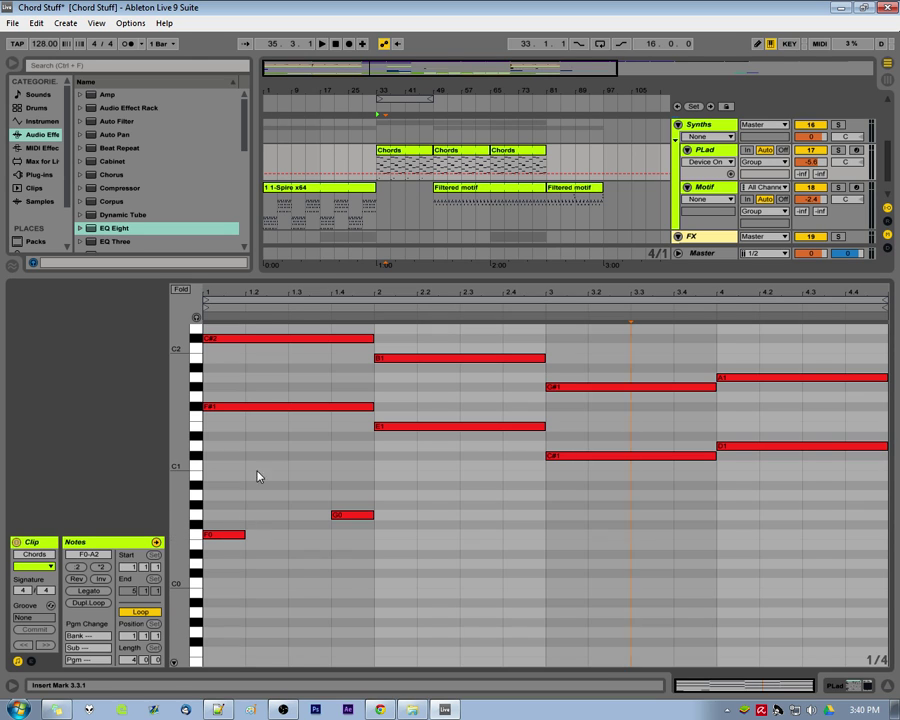
left_click(225, 535)
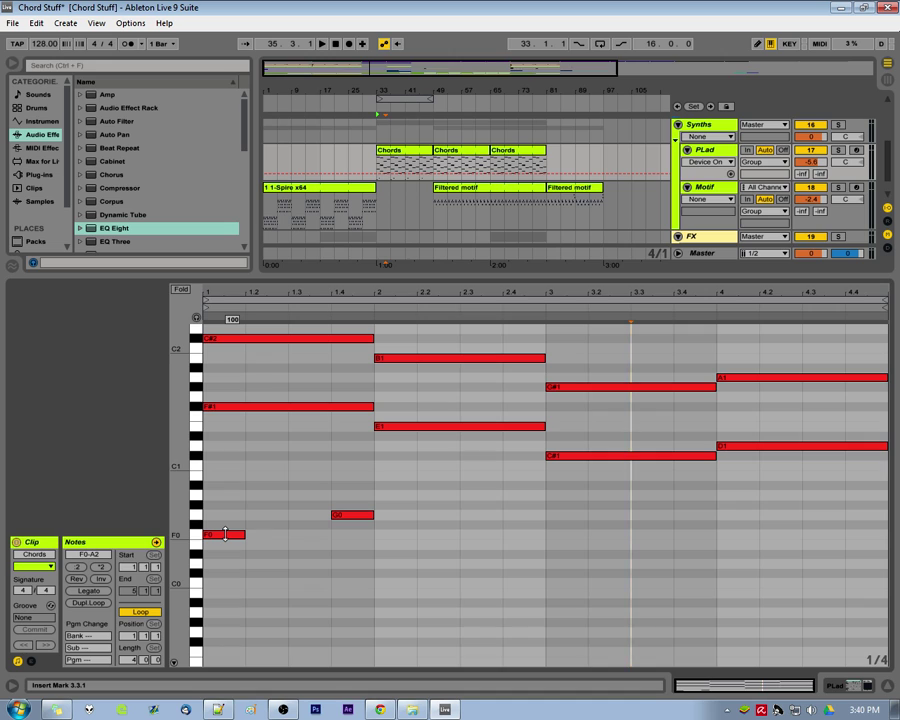
left_click(226, 537)
left_click_drag(226, 535, 226, 470)
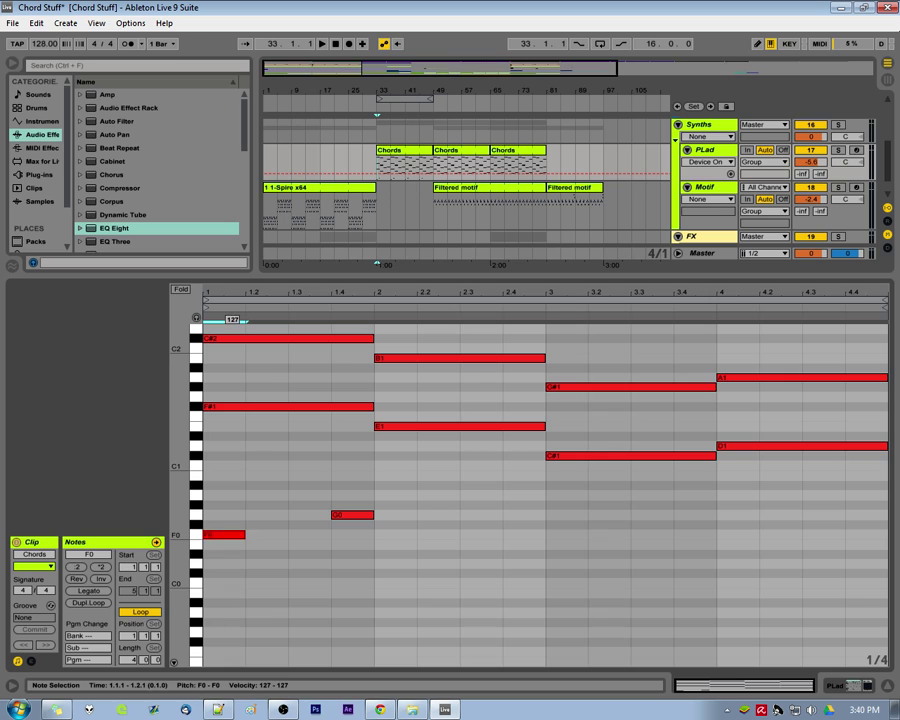
left_click(358, 516)
left_click_drag(358, 516, 358, 449)
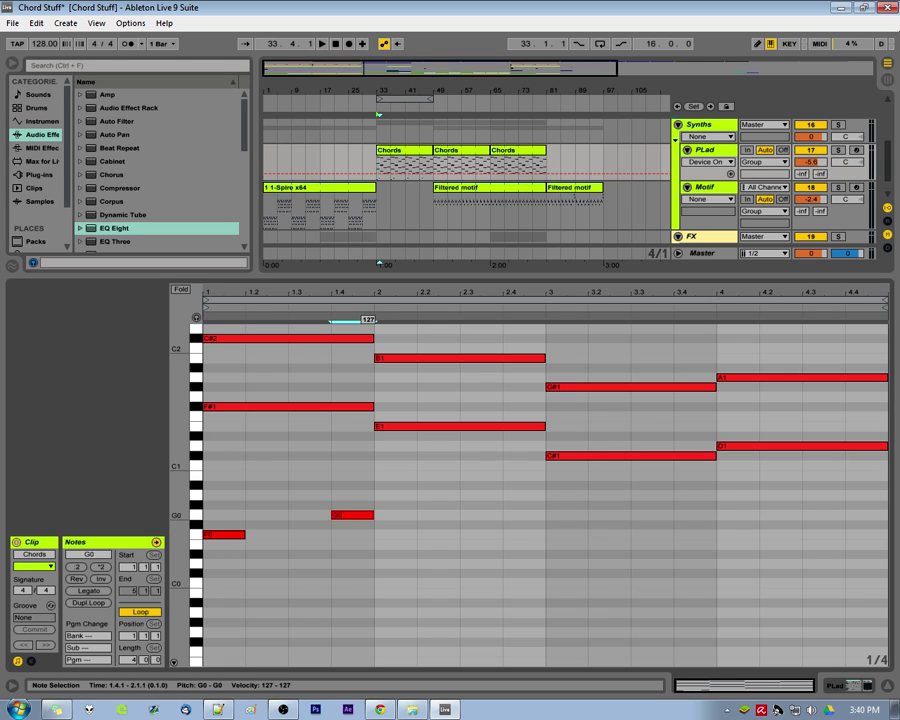
double_click(512, 535)
left_click_drag(512, 535, 512, 469)
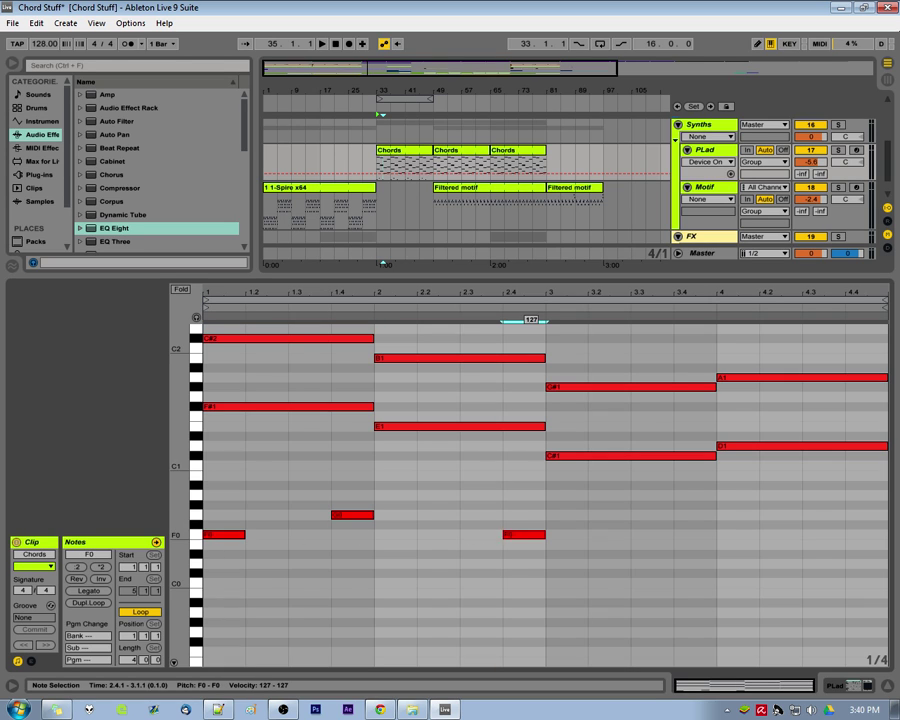
Show the clip's velocity lane and enlarge it
left_click(244, 605)
left_click(174, 662)
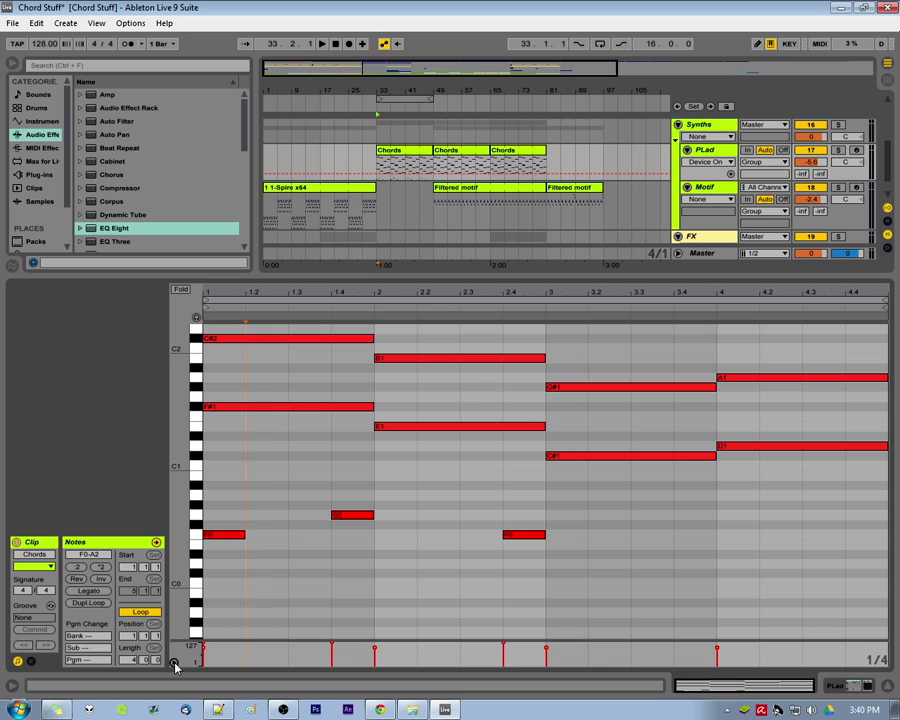
left_click_drag(277, 641, 285, 548)
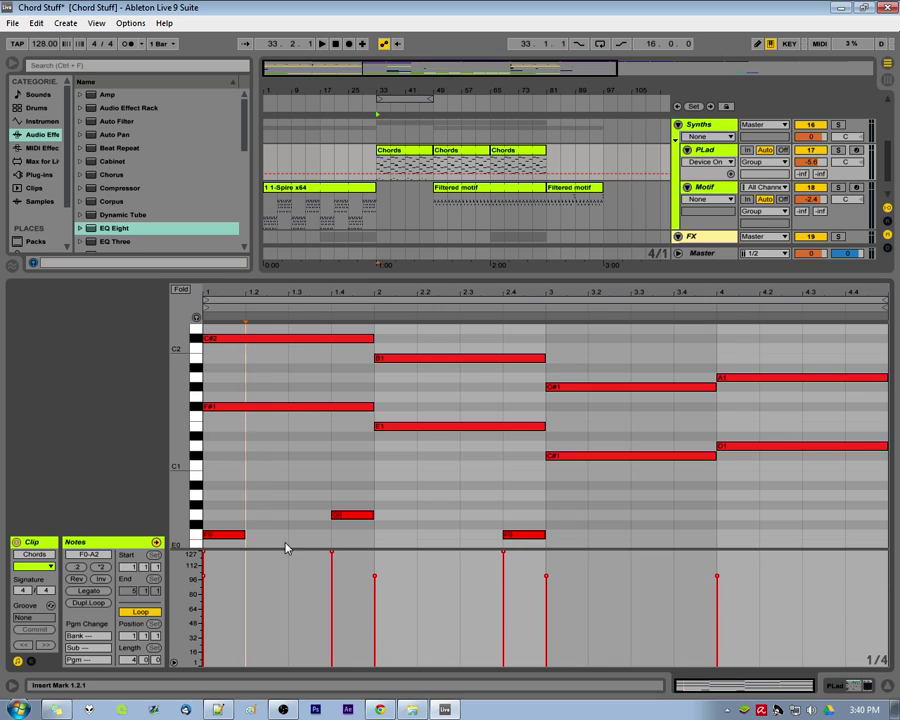
Lower the velocities of the G0 note and the F0 note at 2.4, and set bar 1's F0 velocity to 104
left_click_drag(334, 515, 334, 551)
mouse_move(515, 536)
left_mouse_down()
mouse_move(515, 620)
mouse_move(515, 542)
mouse_move(484, 551)
mouse_move(532, 537)
left_mouse_up()
left_click(218, 535)
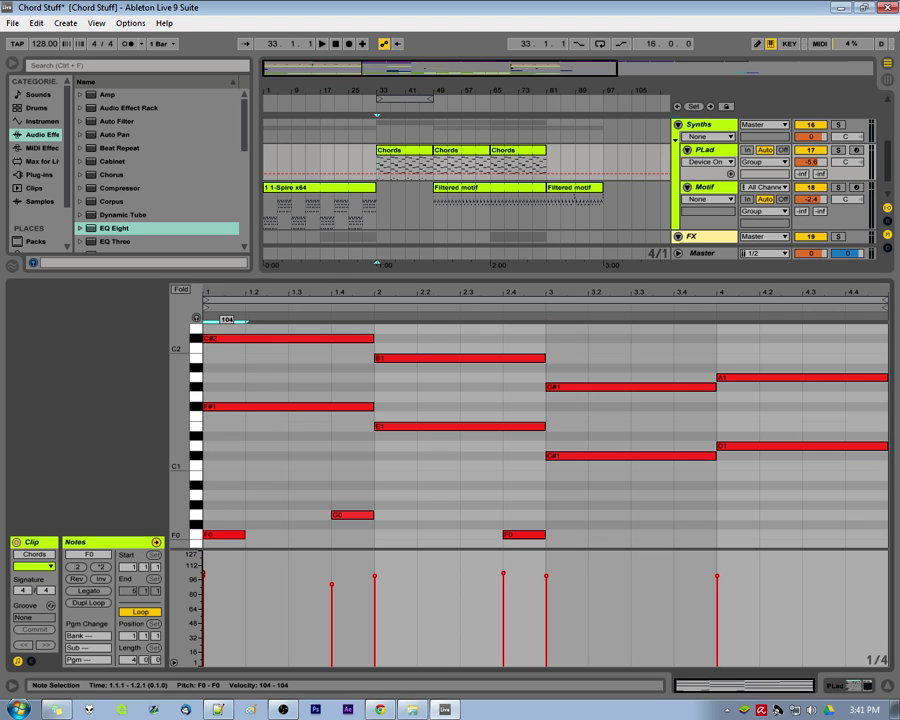
left_click_drag(218, 535, 218, 537)
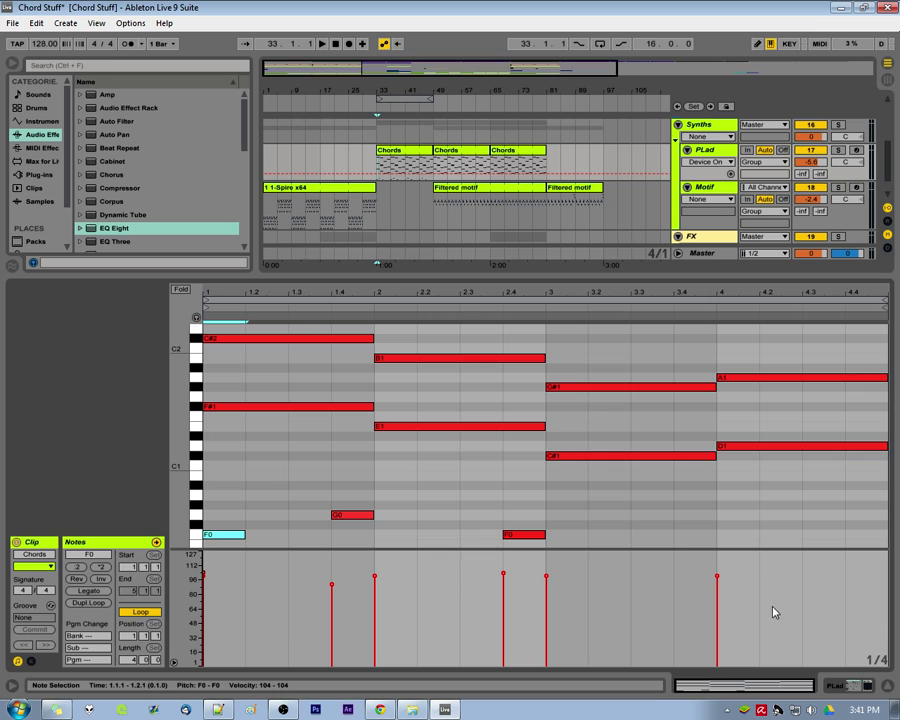
Hide the velocity lane and raise the G0 note's velocity to 125 directly on the note
left_click(174, 665)
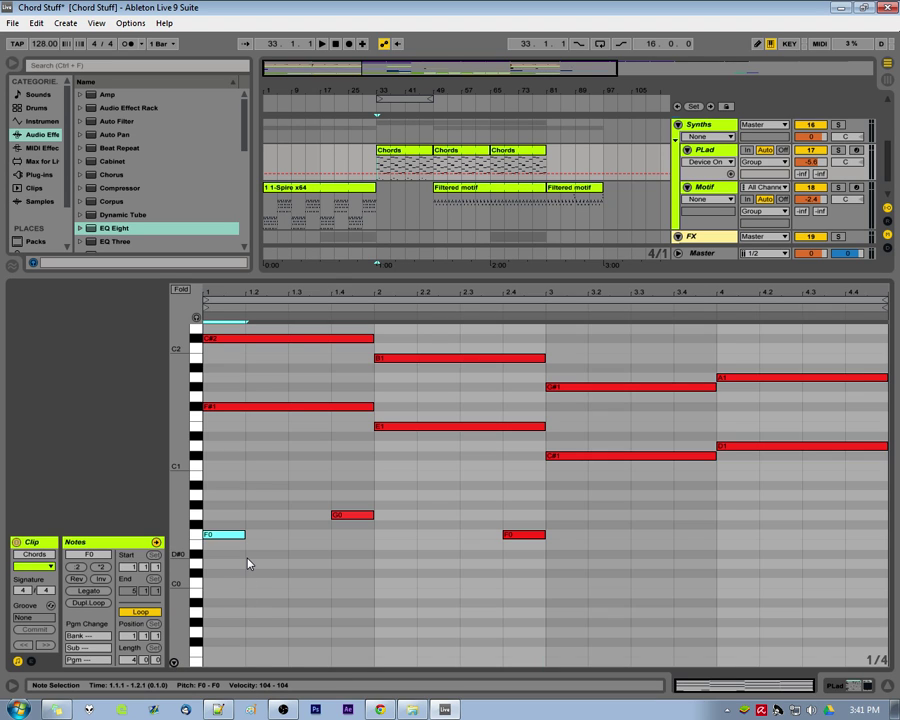
left_click(248, 563)
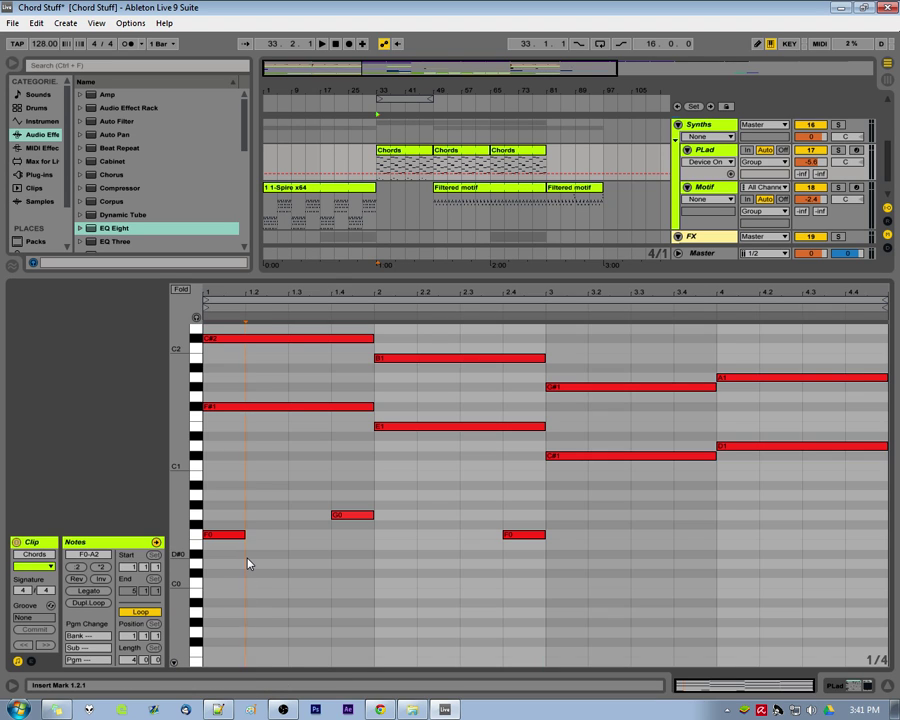
left_click(363, 517)
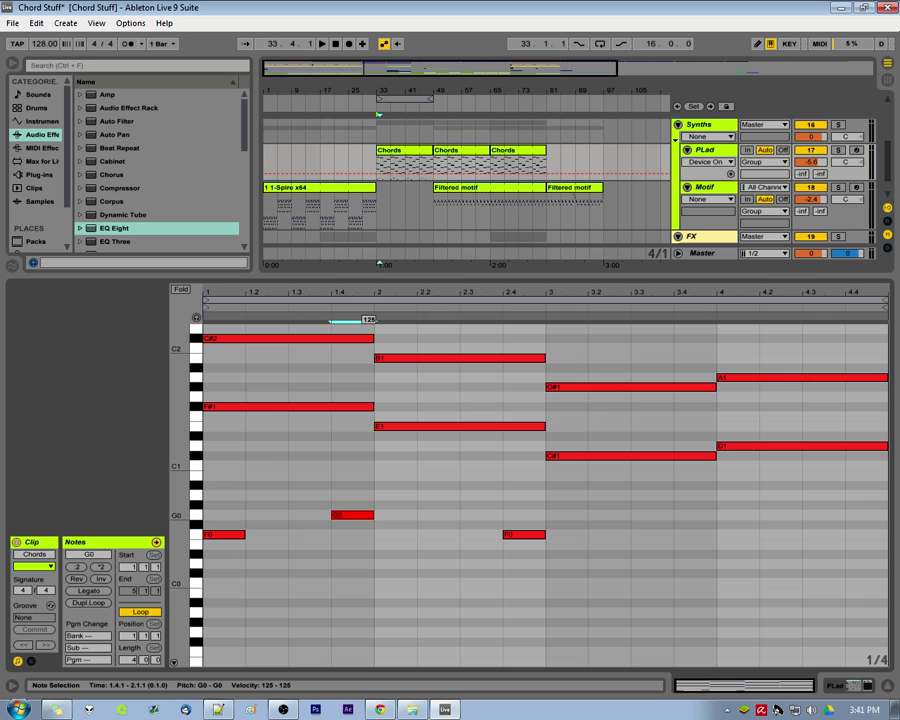
left_click(427, 537)
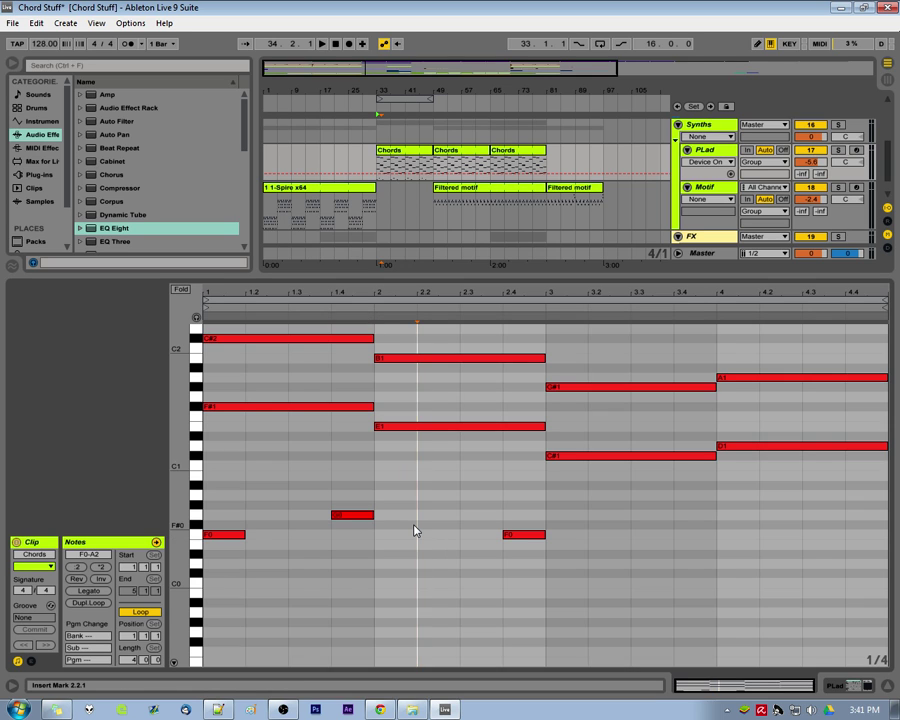
Delete the two F0 notes and the G0 note below the chords
mouse_move(625, 600)
left_mouse_down()
mouse_move(201, 478)
mouse_move(185, 488)
left_mouse_up()
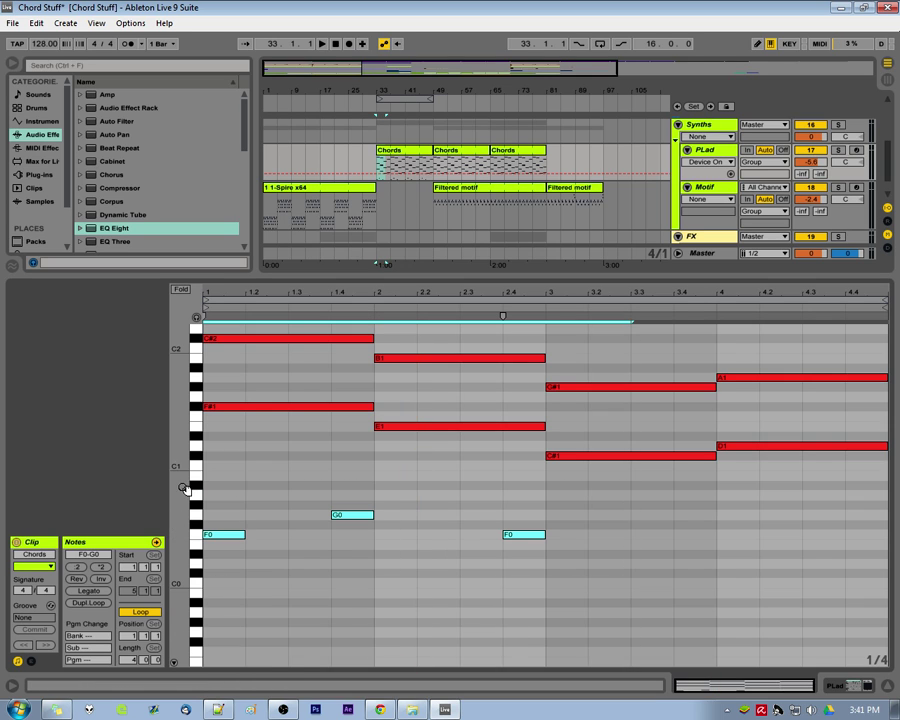
key("Delete")
left_click(311, 551)
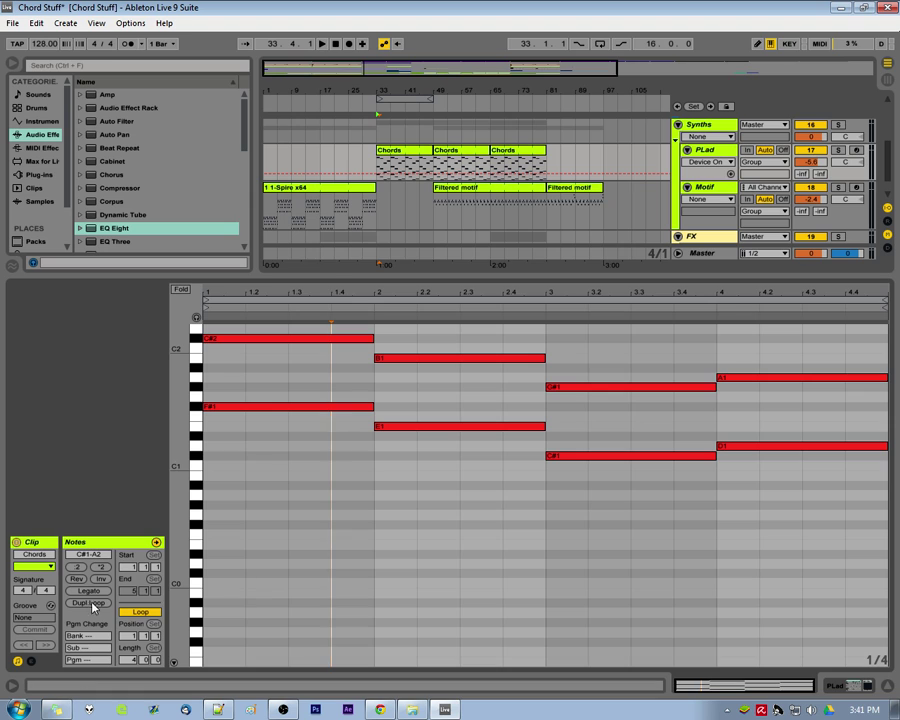
Try changing the Chords clip's loop length and return it to 4 bars
left_click(459, 598)
scroll(388, 597, "down", 5)
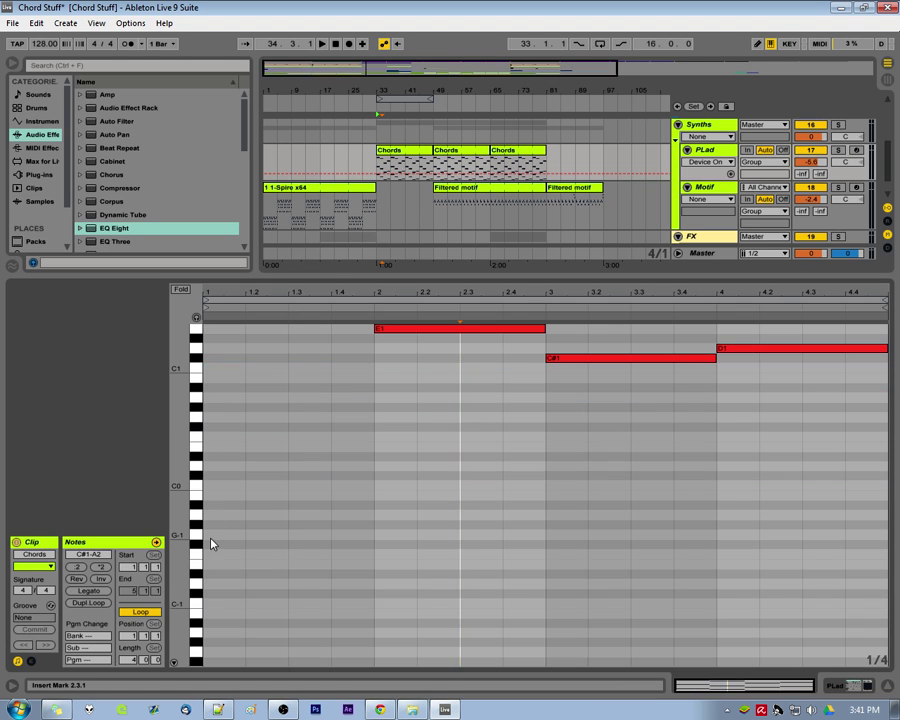
double_click(196, 530)
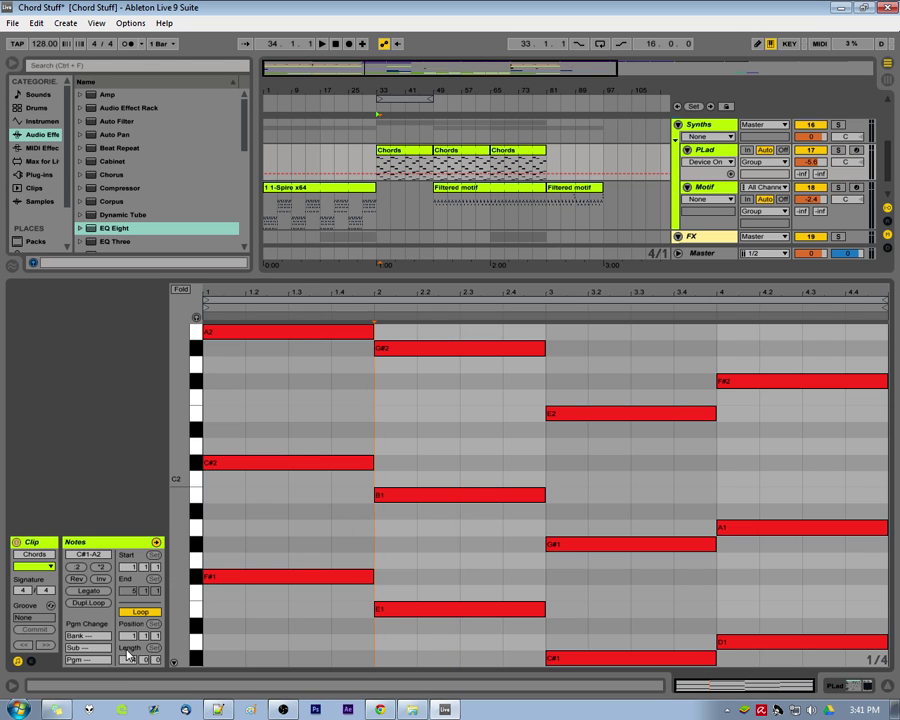
mouse_move(129, 659)
left_mouse_down()
mouse_move(129, 630)
mouse_move(129, 659)
left_mouse_up()
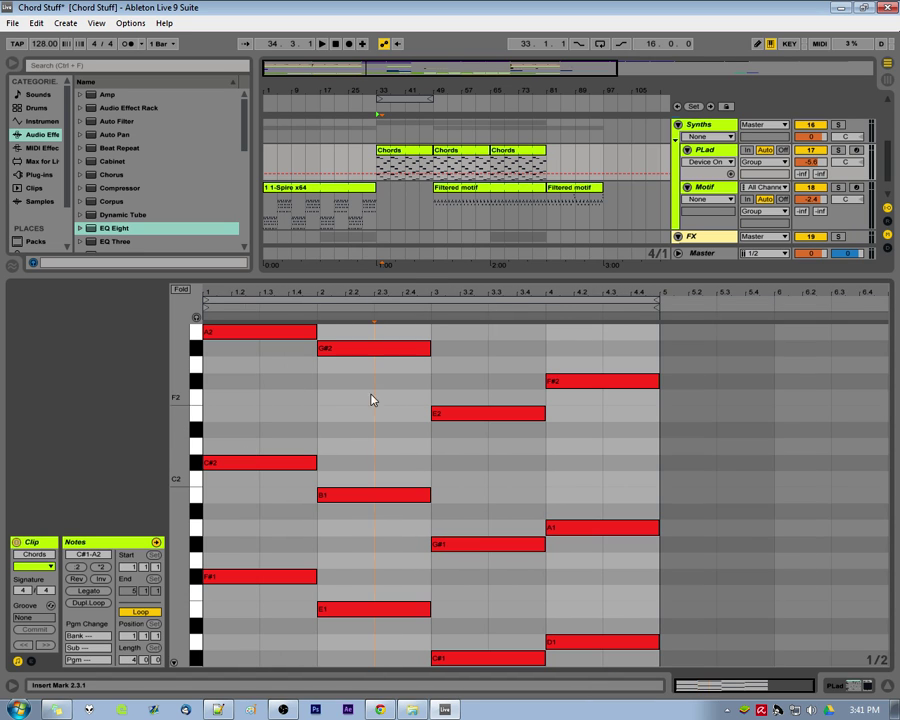
left_click(405, 294)
double_click(405, 294)
left_click(370, 408)
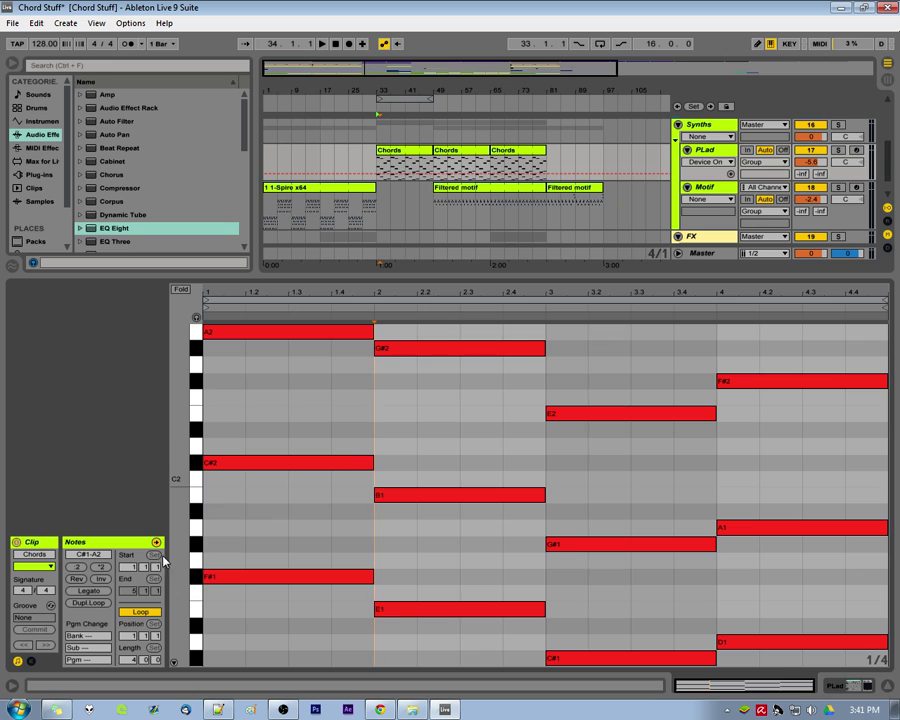
Duplicate the Chords clip's loop to a length of 8 bars and undo the duplication
left_click(95, 606)
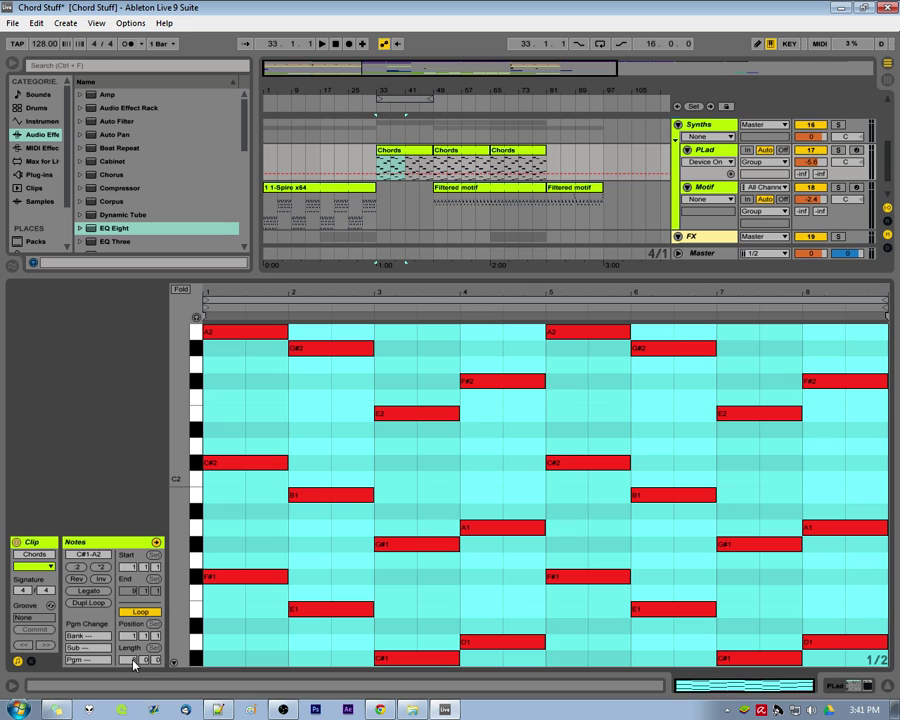
left_click(328, 464)
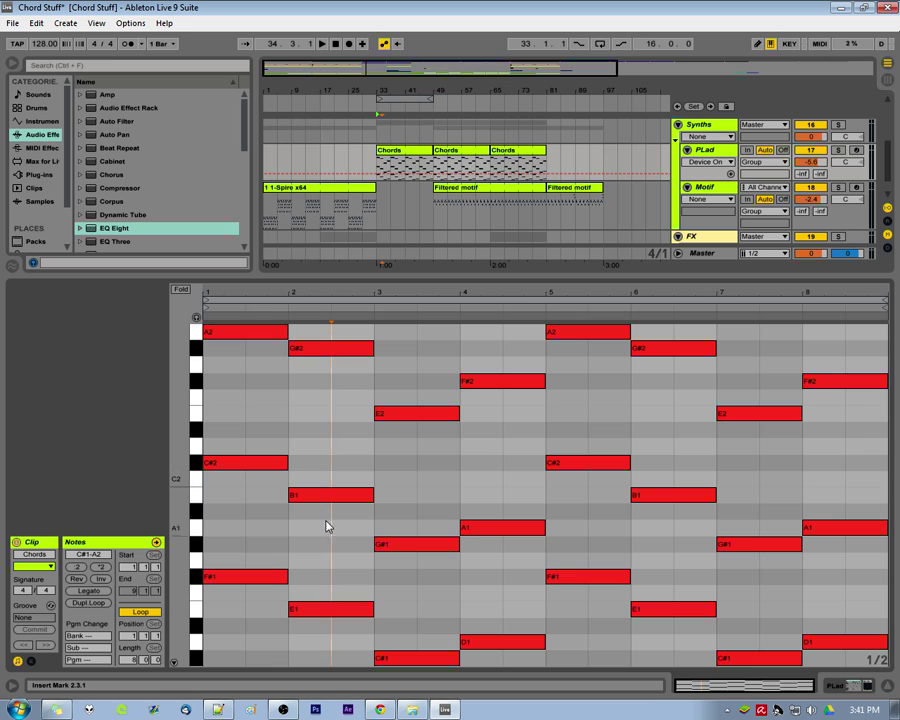
key("ctrl+z")
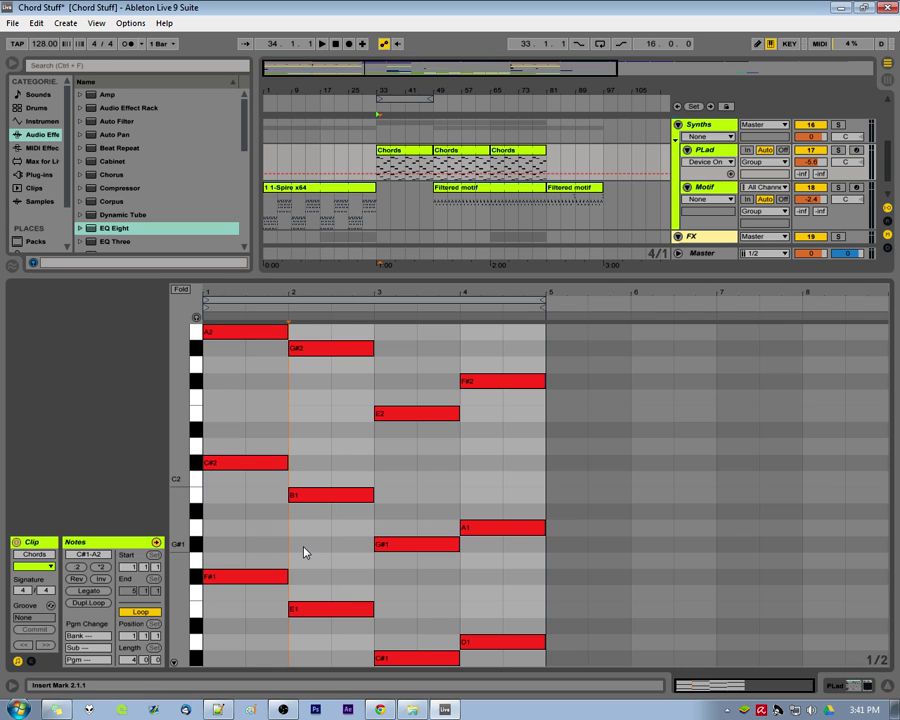
left_click(444, 376)
double_click(428, 291)
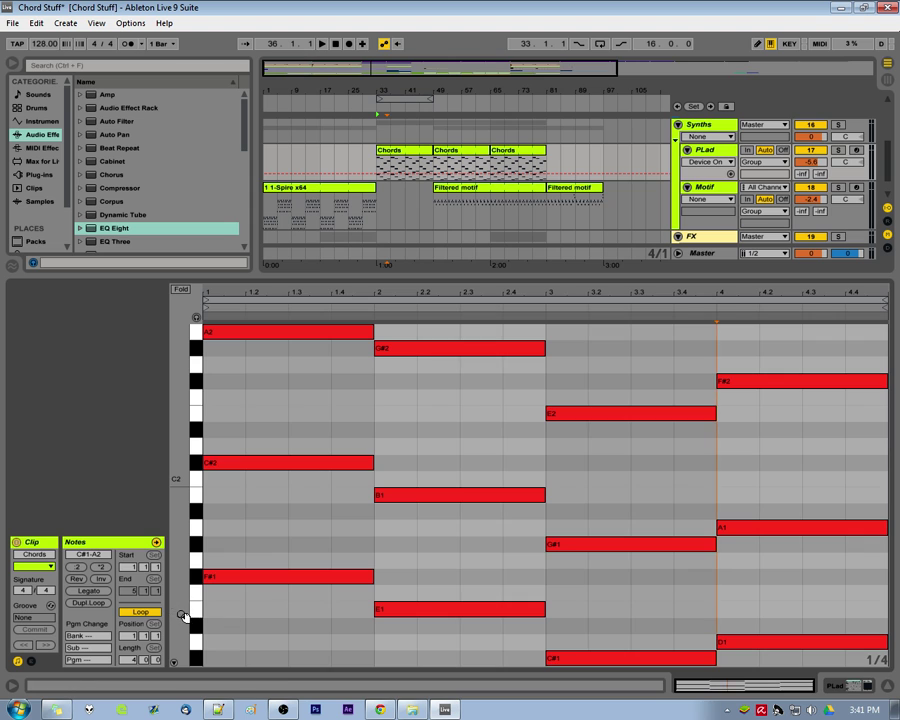
Add a one-beat G0 note at the start of bar 1, below the chords
left_click_drag(181, 613, 160, 518)
left_click_drag(196, 555, 196, 478)
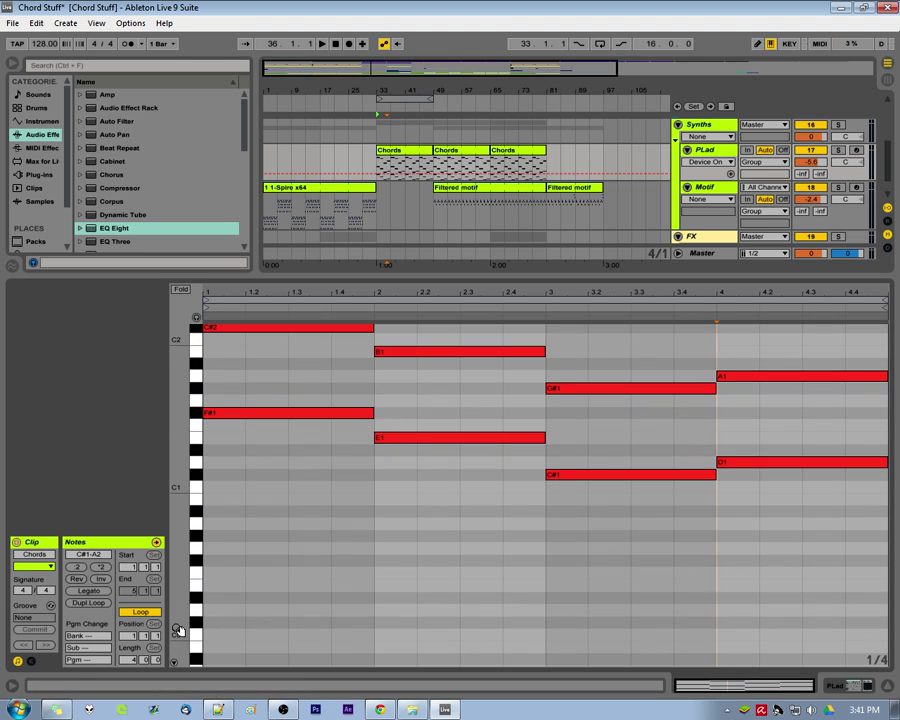
double_click(224, 551)
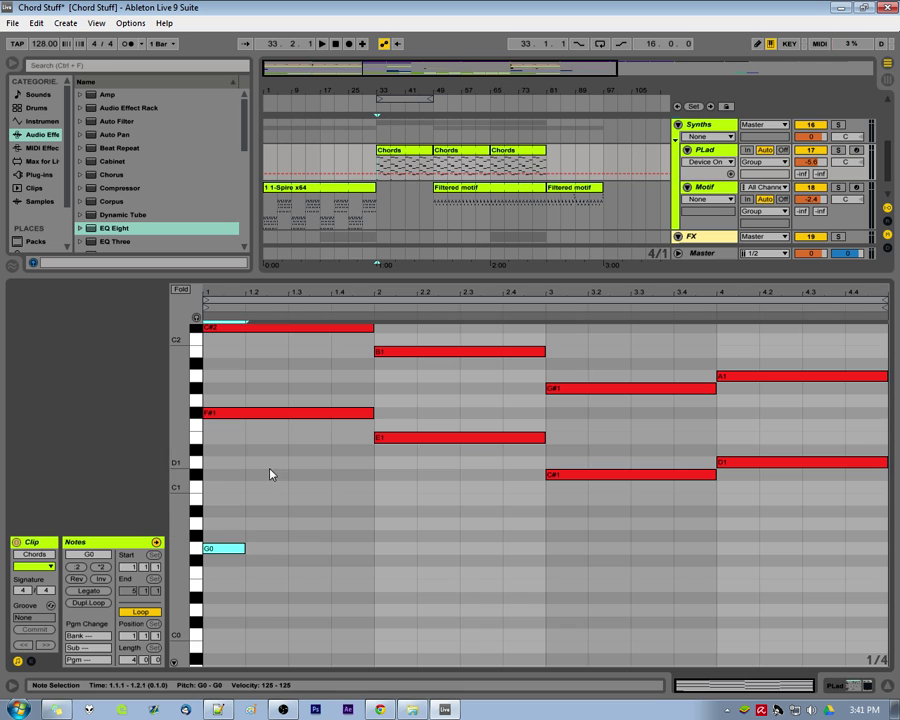
left_click_drag(181, 604, 172, 587)
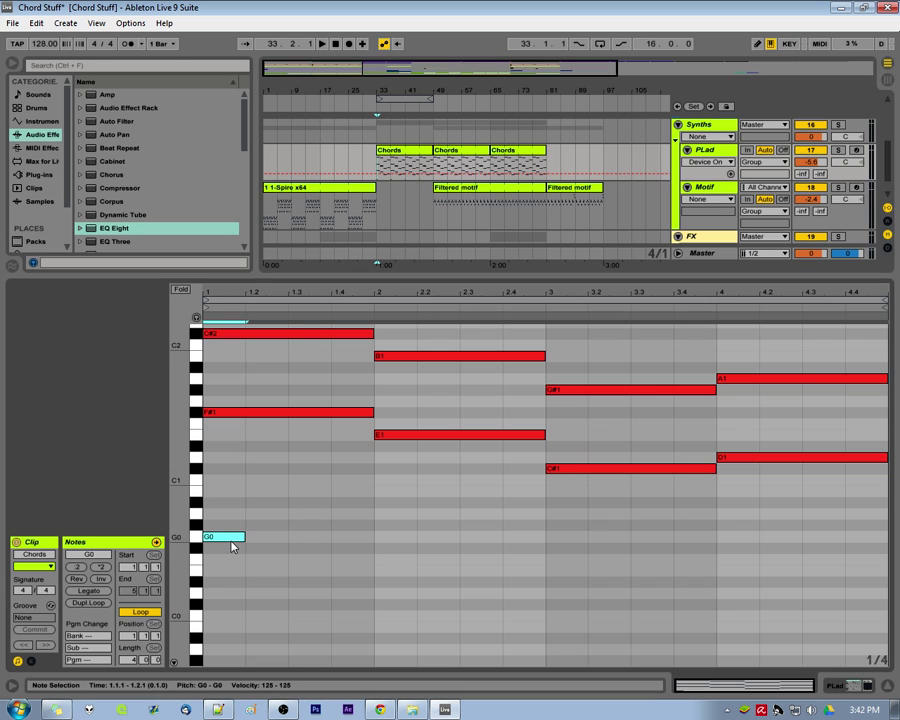
Try nudging the G0 note three grid steps later and back to the start of bar 1
key("Right")
key("Right")
key("Right")
key("Left")
key("Left")
key("Left")
Try transposing the G0 note by a semitone and by an octave in both directions, returning it to G0
key("Up")
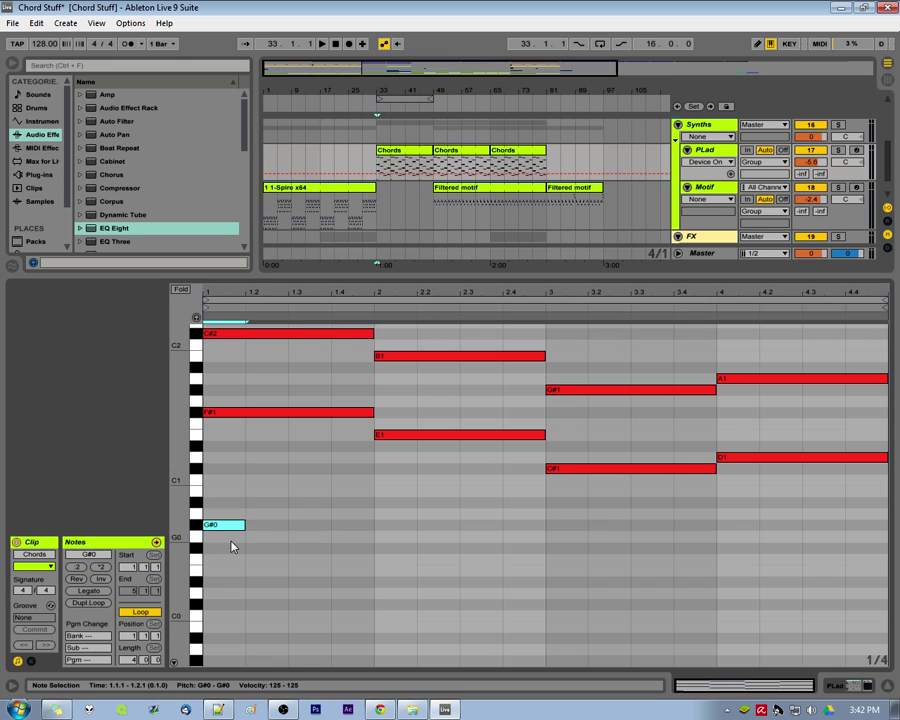
key("Down")
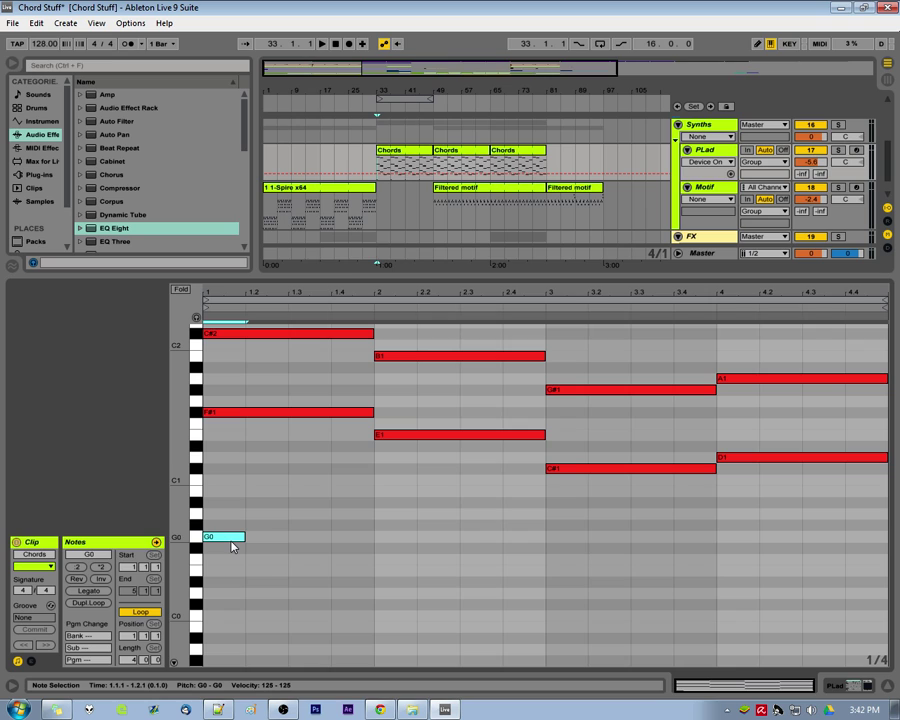
key("shift+Up")
key("shift+Down")
key("shift+Down")
key("shift+Up")
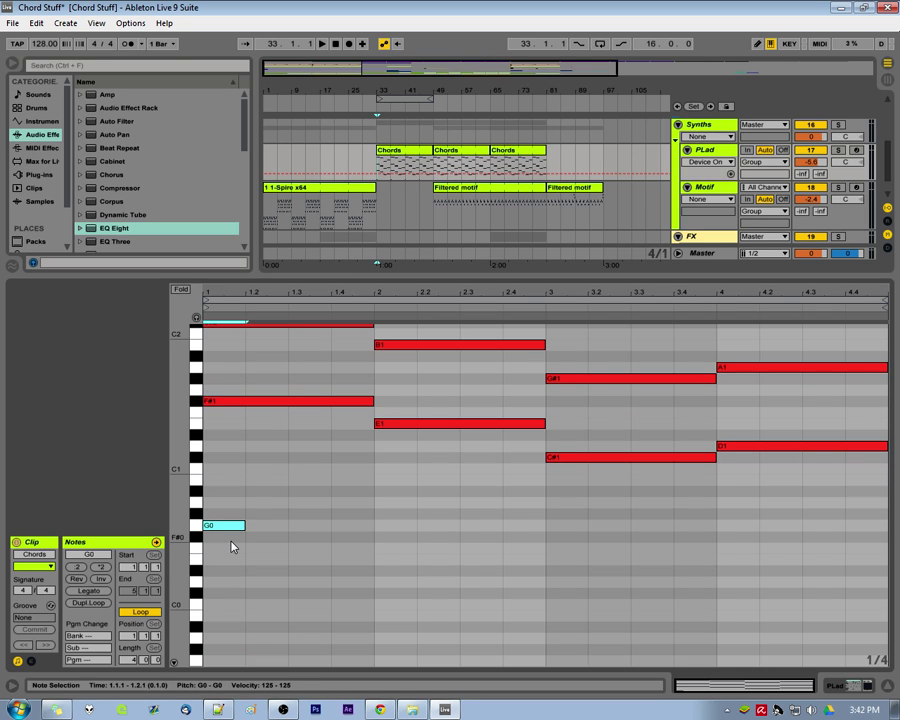
Try lengthening the G0 note to a full bar in grid steps and shortening it back to one beat
key("shift+Right")
key("shift+Right")
key("shift+Right")
key("shift+Right")
key("shift+Left")
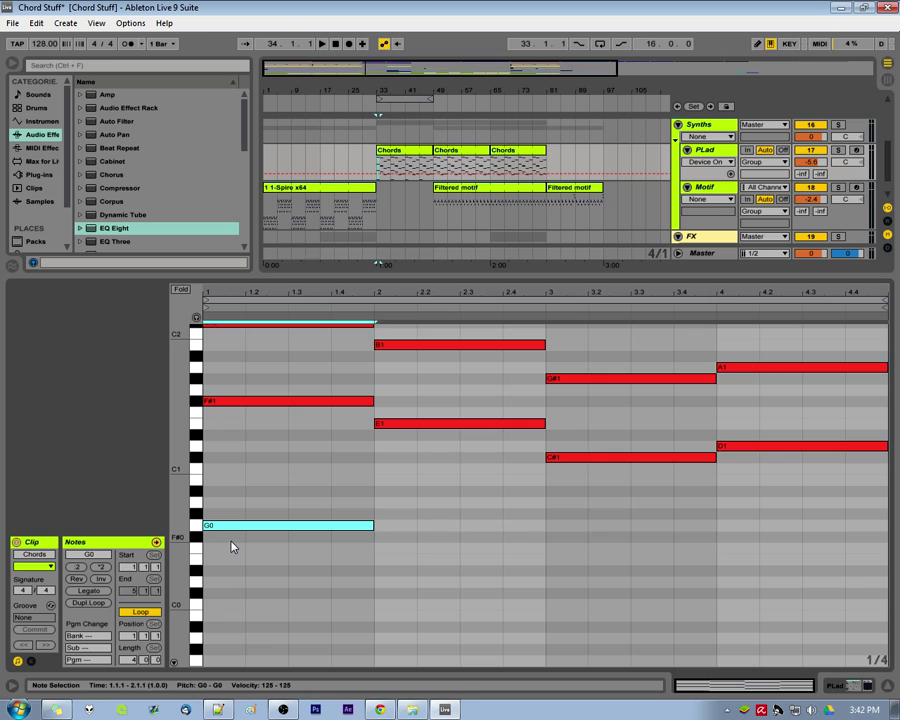
key("shift+Left")
key("shift+Left")
key("shift+Left")
key("shift+Right")
key("shift+Right")
key("shift+Right")
key("shift+Right")
key("shift+Left")
key("shift+Left")
key("shift+Left")
key("shift+Left")
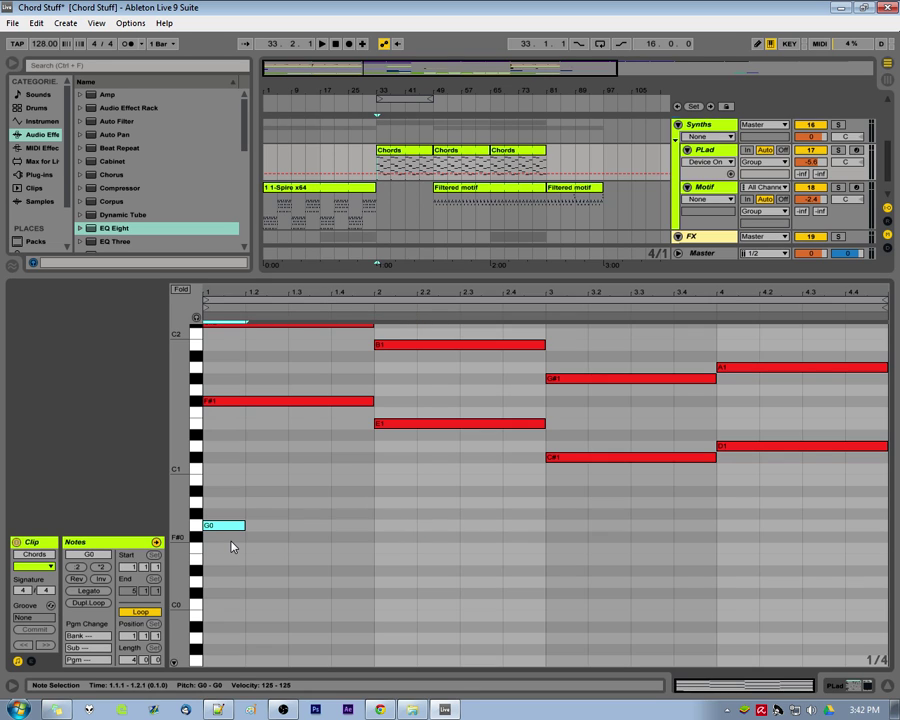
key("shift+Right")
key("shift+Left")
Duplicate the G0 note to beat 3 of bar 1 and to the start of bar 2
left_click(231, 543)
left_click(226, 526)
key("ctrl+d")
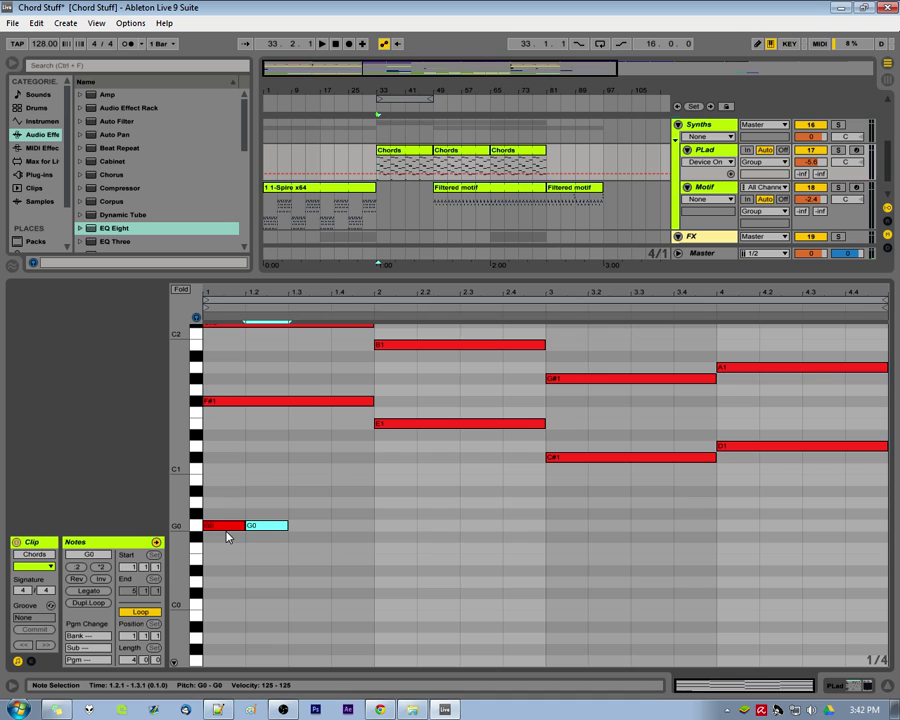
key("Right")
key("ctrl+d")
key("Right")
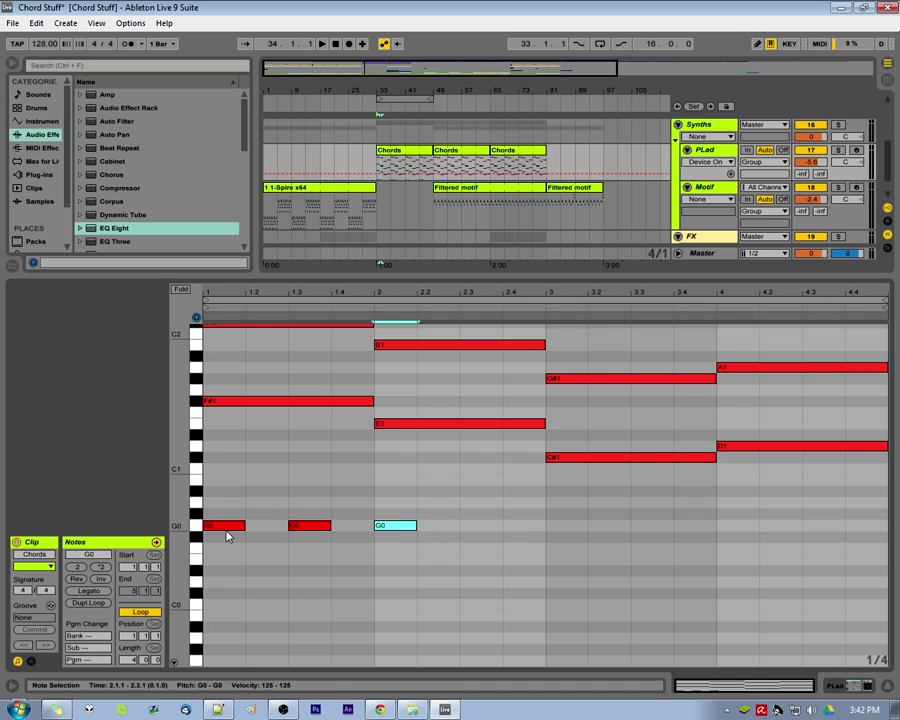
Transpose the new note at the start of bar 2 down to F0 and duplicate it to beat 3
key("Down")
key("Down")
key("ctrl+d")
key("Right")
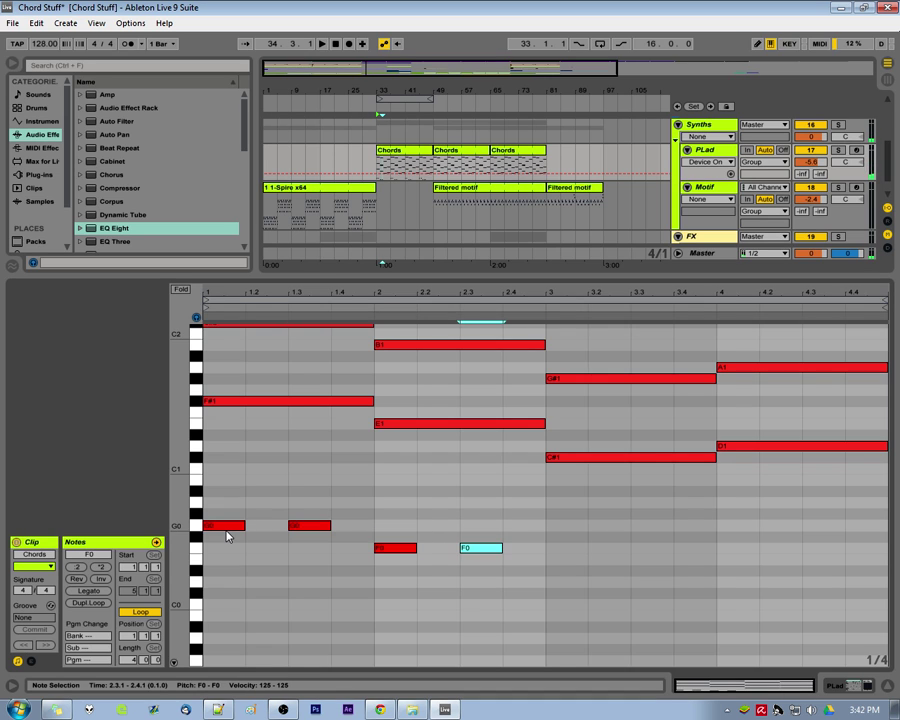
Duplicate the F0 note to the start of bar 3, transpose it to D0 and lengthen it to three beats
key("ctrl+d")
key("Right")
key("Left")
key("Down")
key("Down")
key("Down")
key("Down")
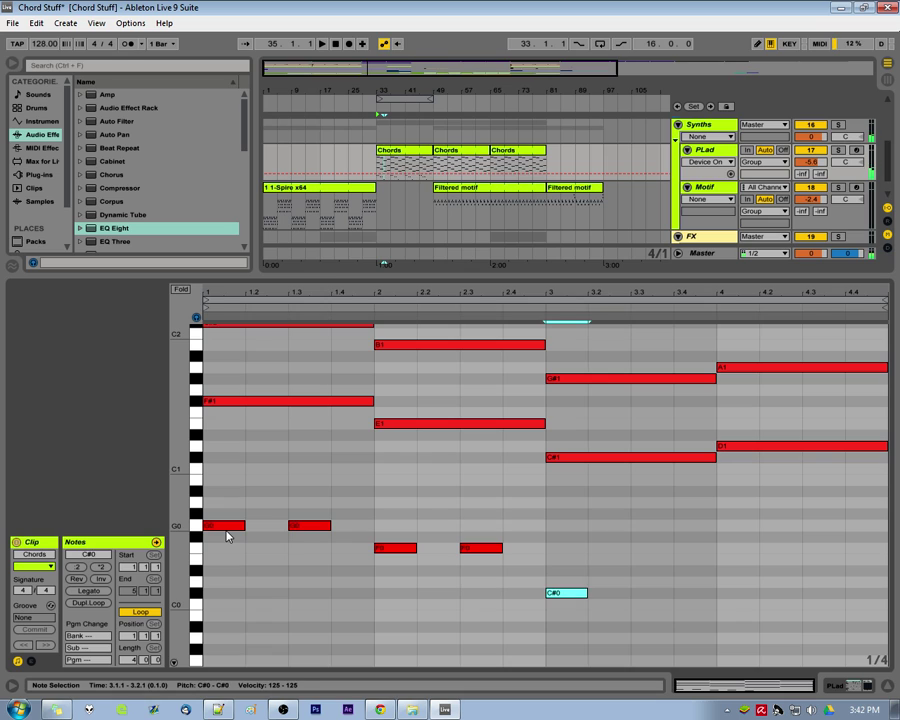
key("Up")
key("shift+Right")
key("shift+Right")
Duplicate the D0 note to the start of bar 4, transpose it to F0 and lengthen it to the full bar
key("ctrl+d")
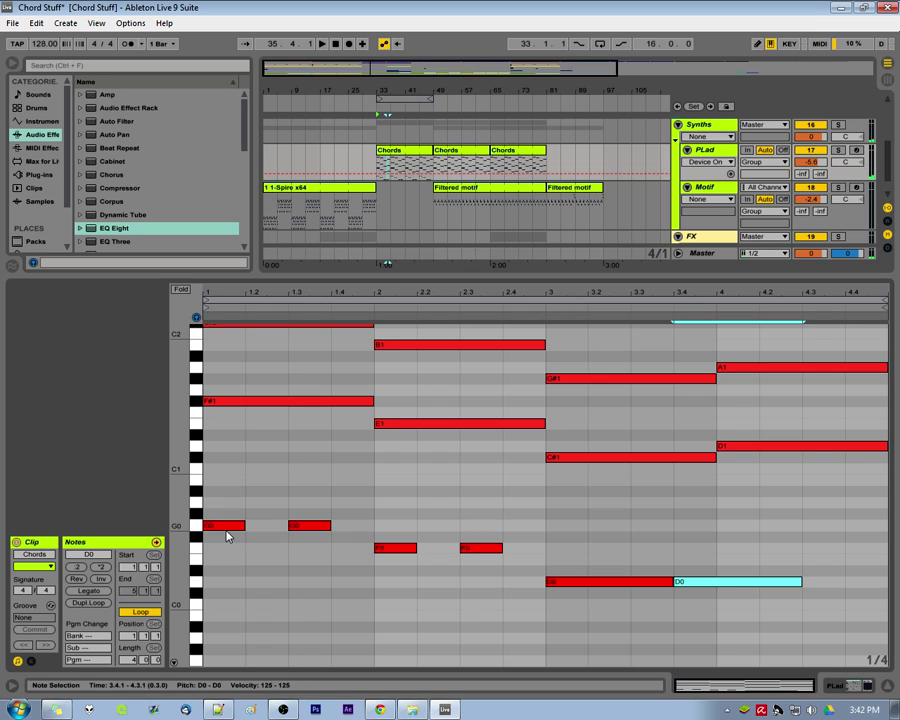
key("Right")
key("Up")
key("Up")
key("Up")
key("shift+Right")
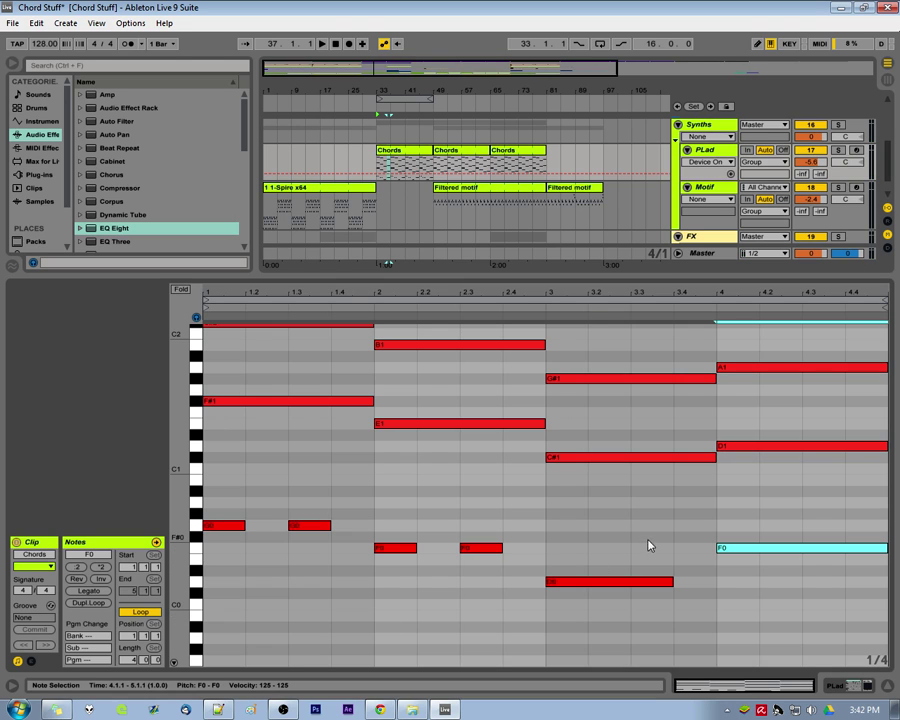
Clear the note selection and fit the note display to the clip's used key range
left_click_drag(603, 504, 212, 522)
left_click(209, 497)
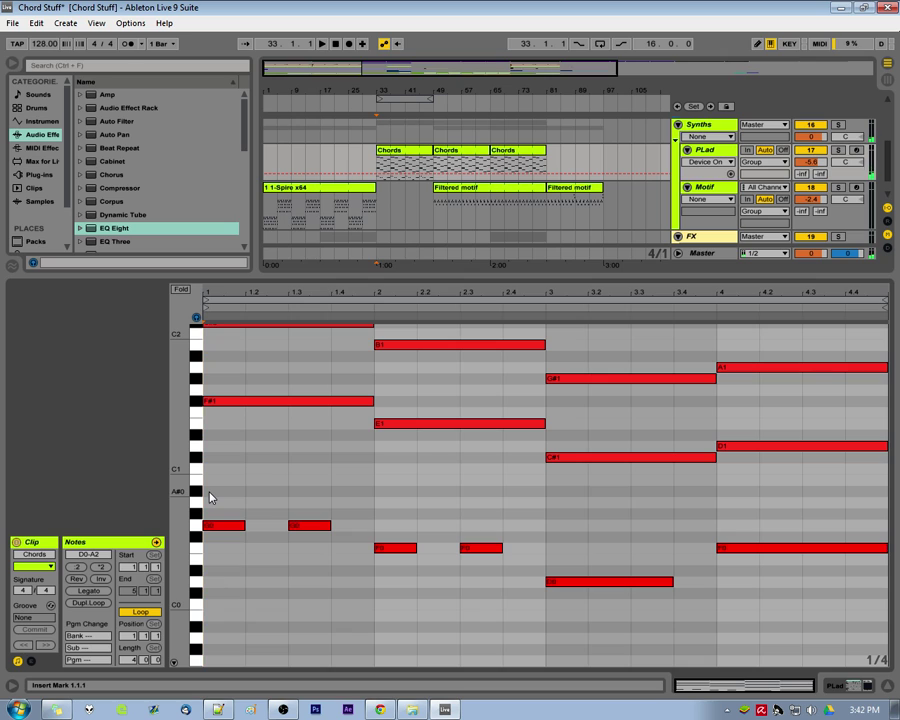
left_click_drag(233, 571, 241, 533)
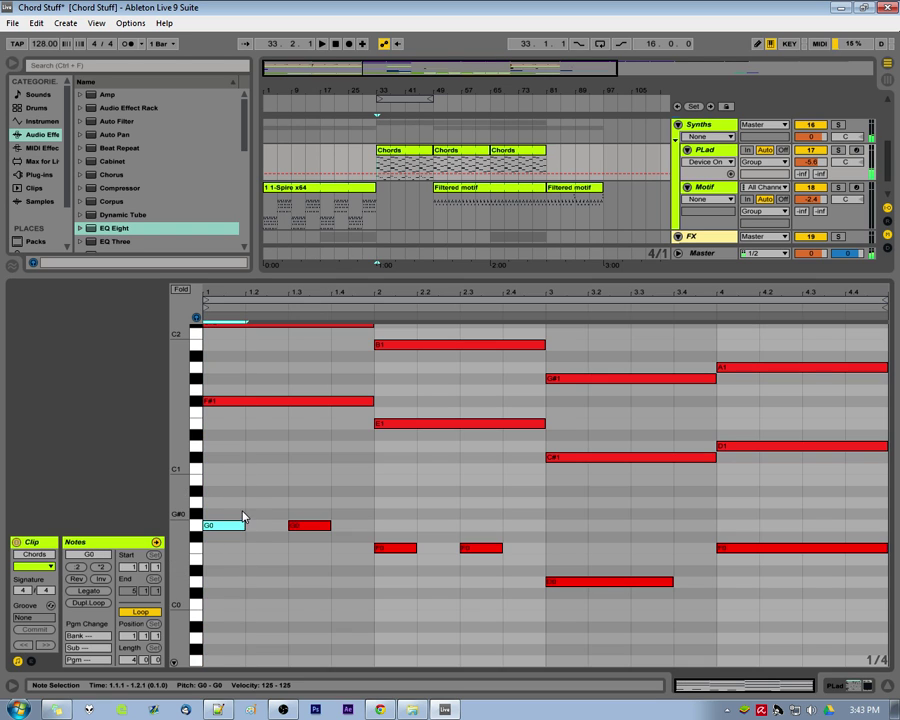
left_click(248, 502)
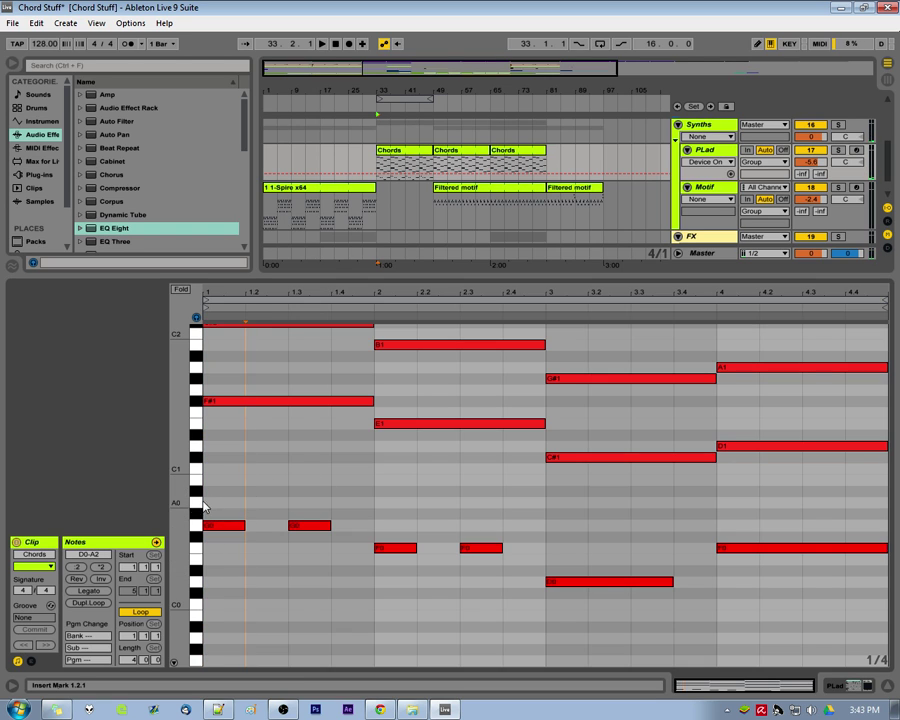
left_click(288, 518)
double_click(181, 500)
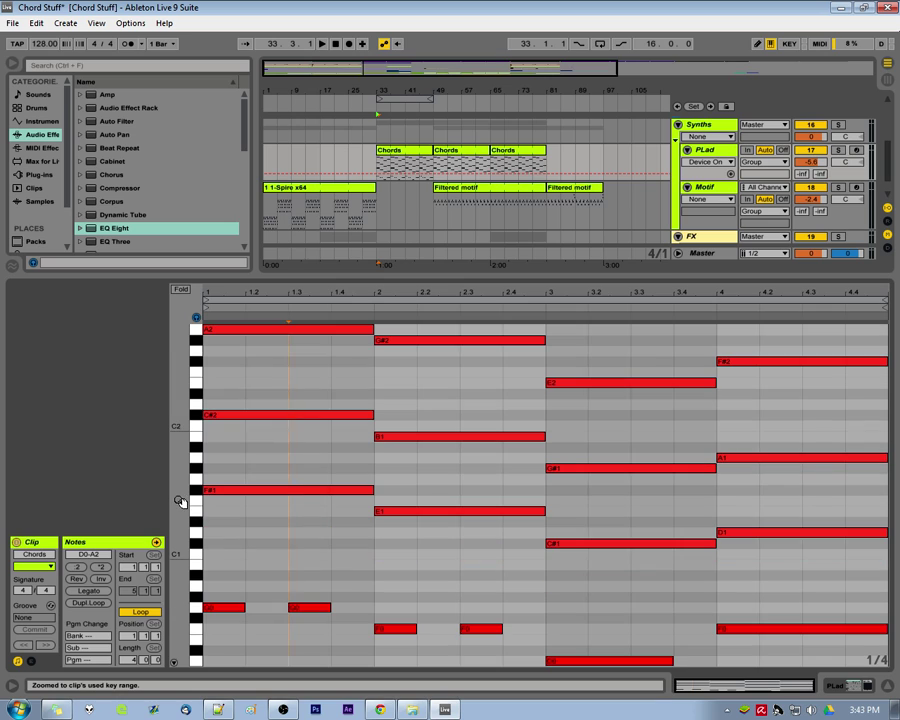
Preview the two G0 notes and the B1 note individually, finishing with the first G0 note selected
left_click(230, 608)
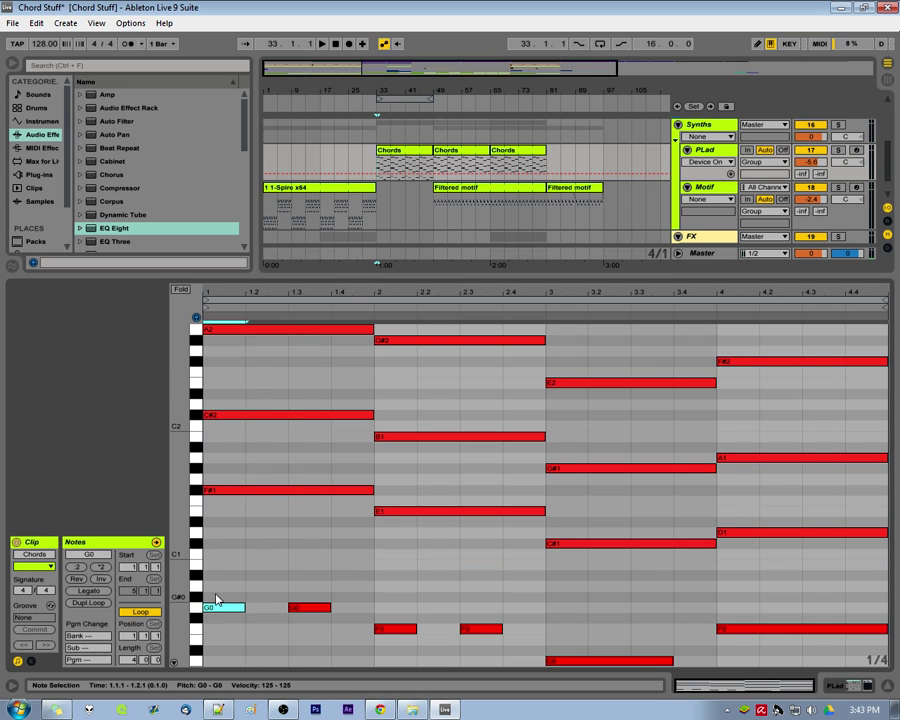
left_click(301, 609)
left_click(420, 436)
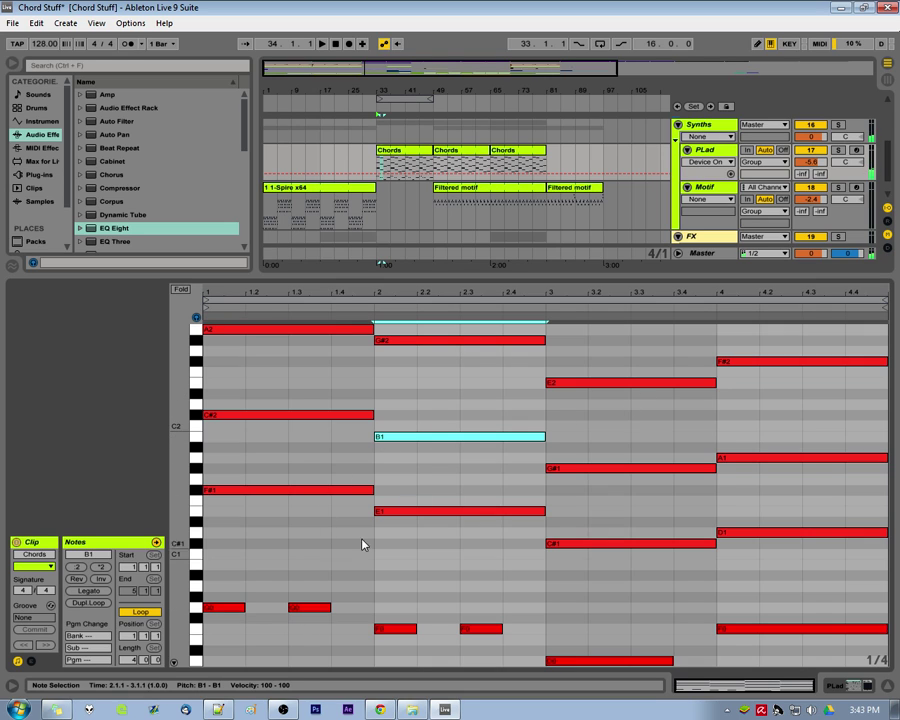
left_click(234, 608)
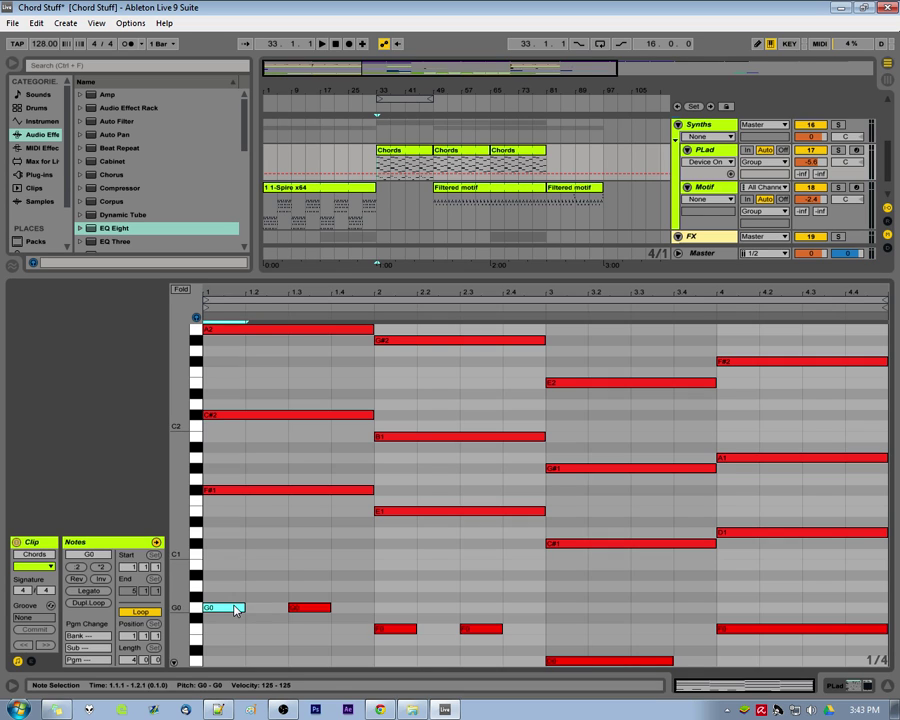
Step the note selection upward from the first G0 note through the bar 1 chord to A2
key("ctrl+Up")
key("ctrl+Up")
key("ctrl+Up")
key("ctrl+Up")
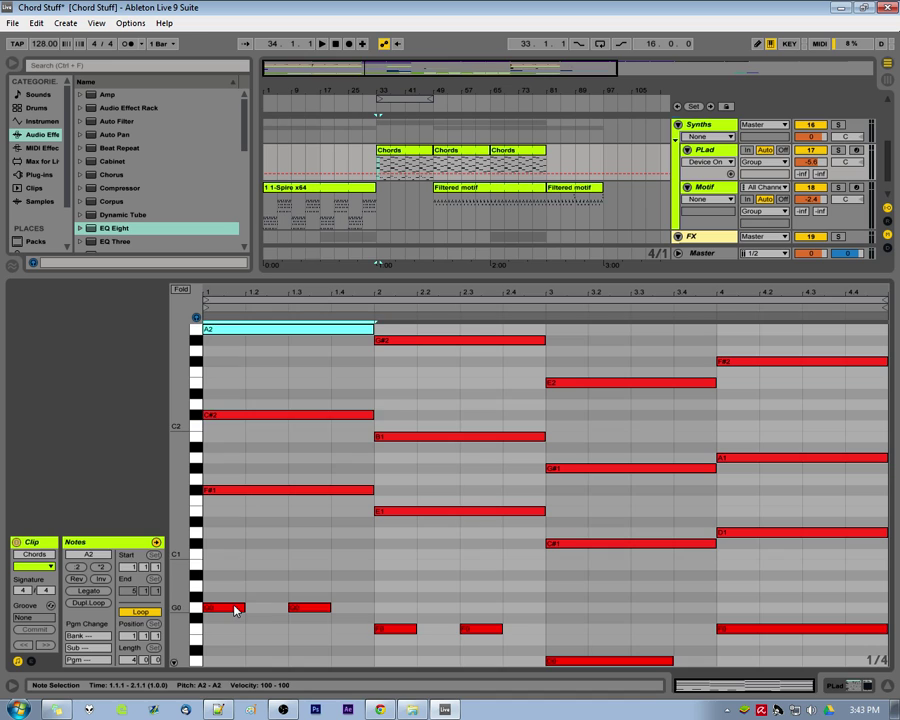
Step the selection forward note by note from A2 in bar 1 to E2 in bar 3
key("alt+Right")
key("alt+Right")
key("alt+Right")
key("alt+Right")
key("alt+Right")
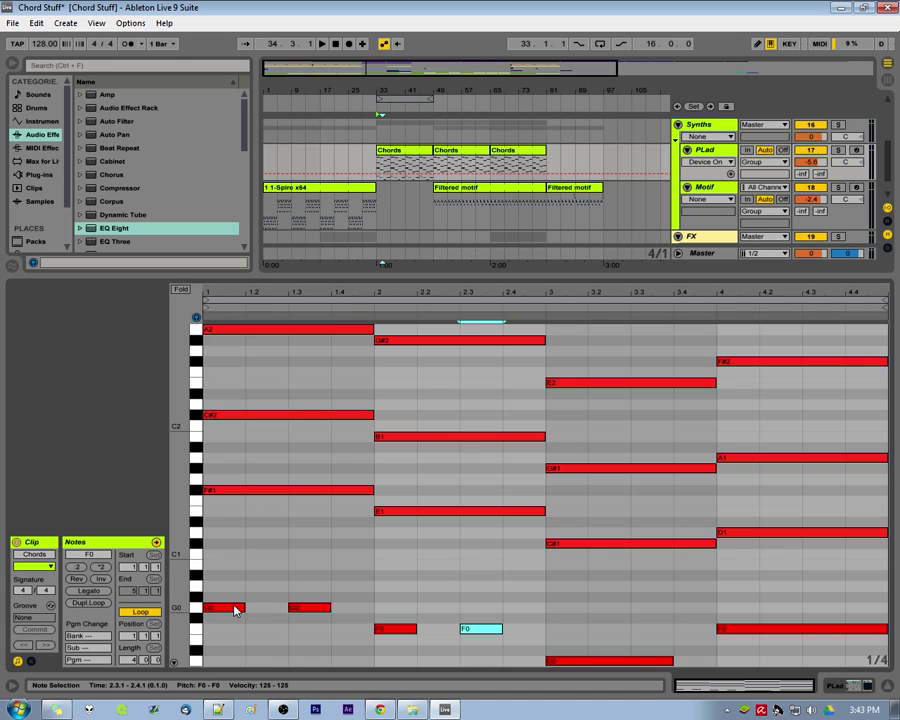
key("alt+Right")
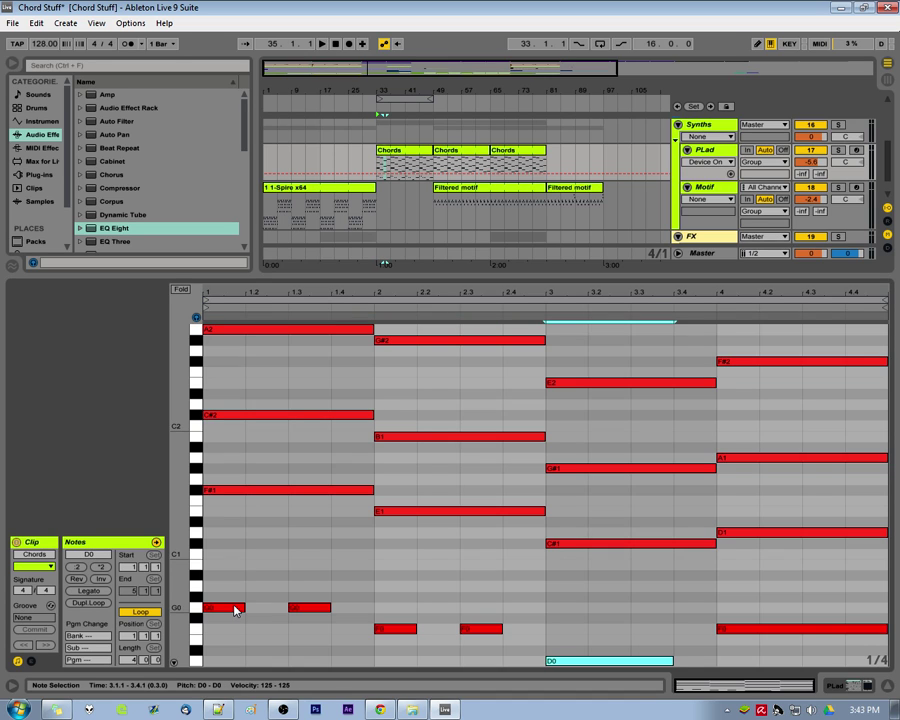
key("alt+Right")
key("alt+Right")
key("alt+Right")
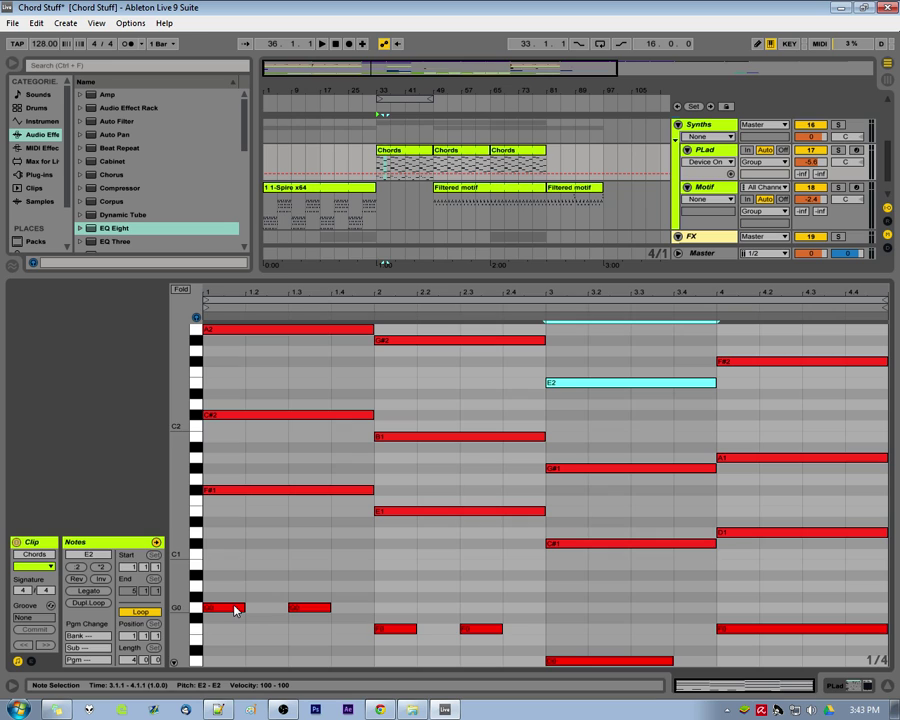
Step the selection backward note by note from E2 in bar 3 to the first G0 note
key("alt+Left")
key("alt+Left")
key("alt+Left")
key("alt+Left")
key("alt+Left")
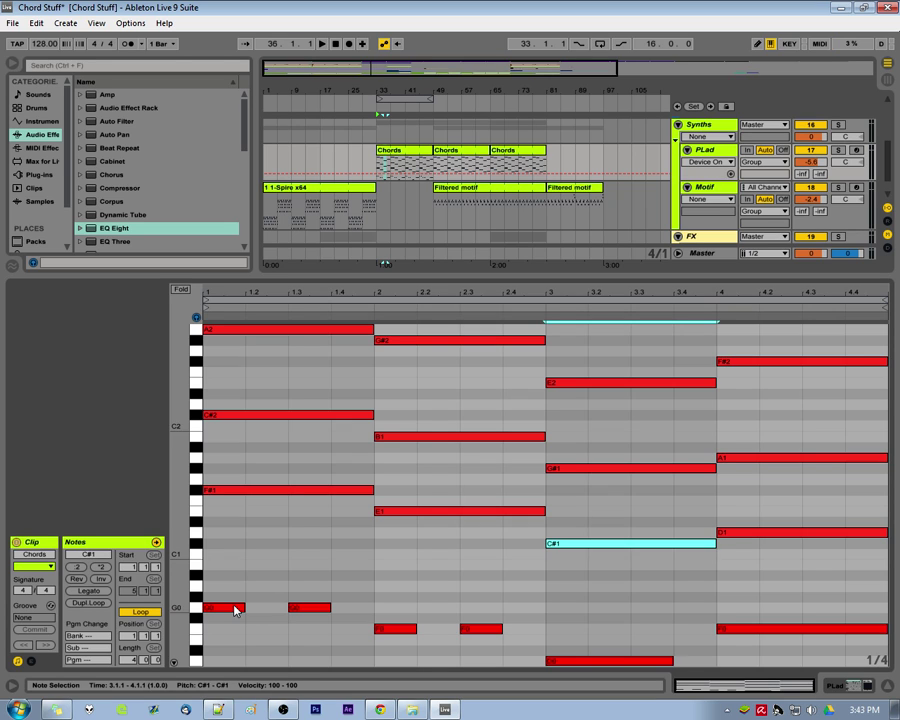
key("alt+Left")
key("alt+Left")
key("alt+Left")
key("alt+Left")
key("alt+Left")
key("alt+Left")
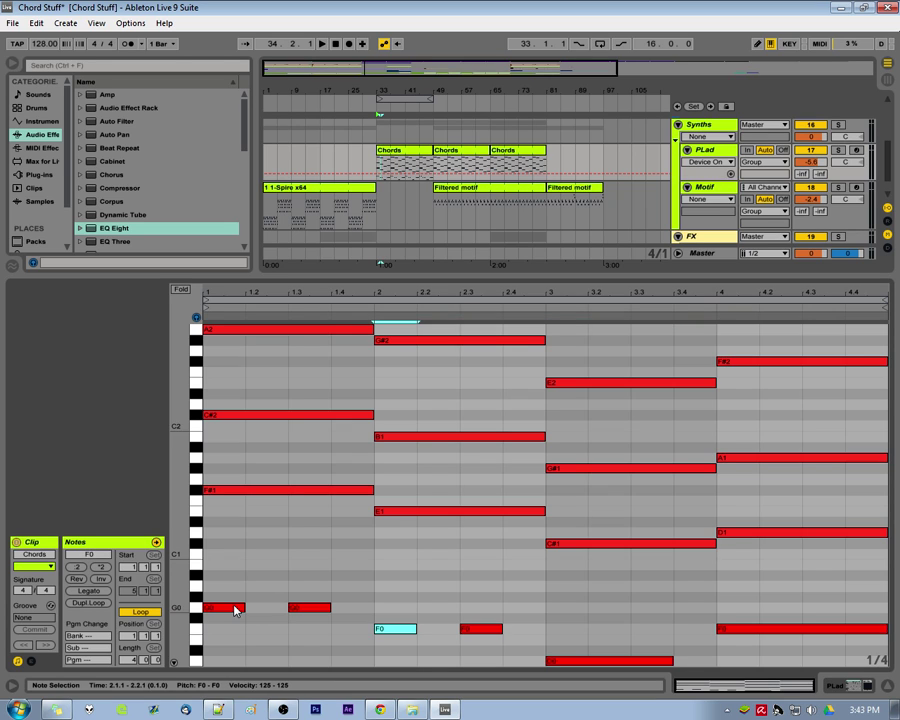
key("alt+Left")
key("alt+Left")
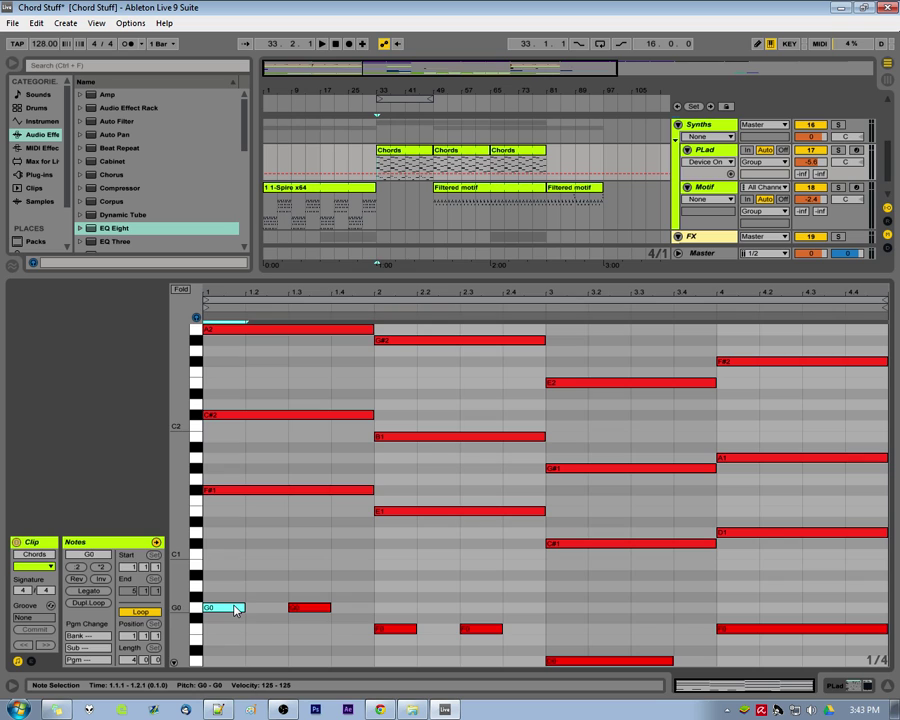
Step the selection to the G0 note on beat 1.3 and the F0 note at bar 2, lengthening each to two beats
key("alt+Right")
key("alt+Right")
key("alt+Right")
key("alt+Right")
key("alt+Right")
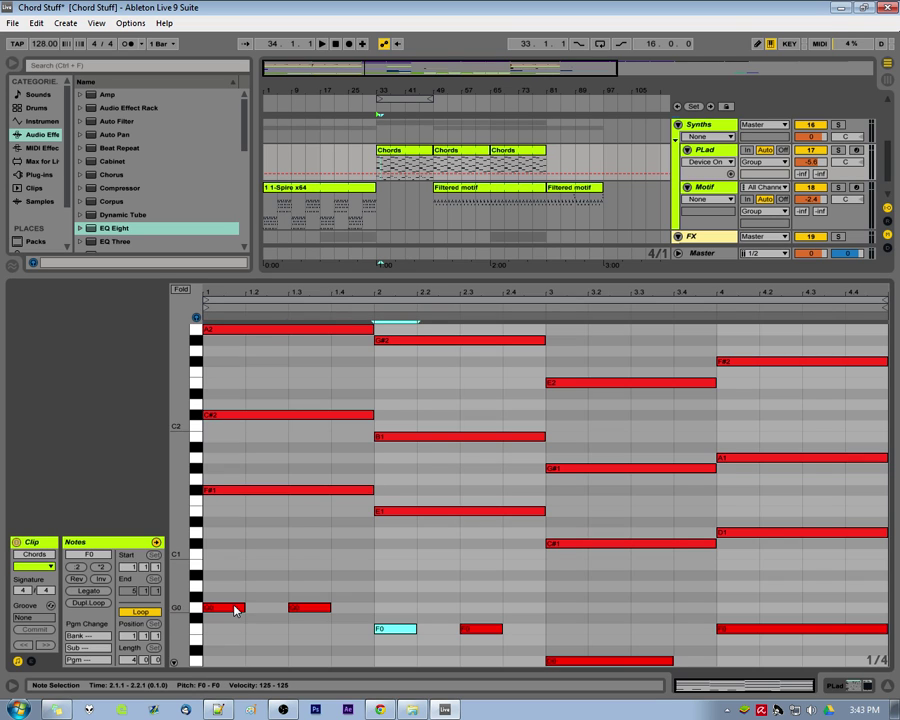
key("alt+Left")
key("alt+Right")
key("shift+Right")
Step the selection up to the B1 note in bar 2, try changing its length and restore it to one bar
key("alt+Up")
key("alt+Up")
key("alt+Up")
key("alt+Down")
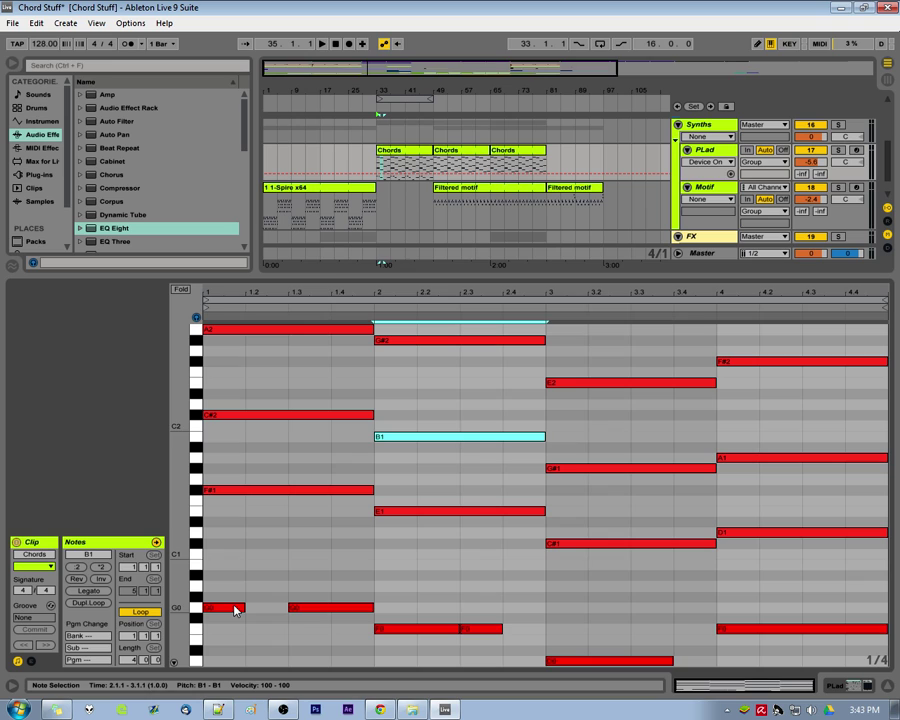
key("shift+Right")
key("shift+Right")
key("shift+Left")
key("shift+Left")
left_click(345, 606)
left_click(331, 589)
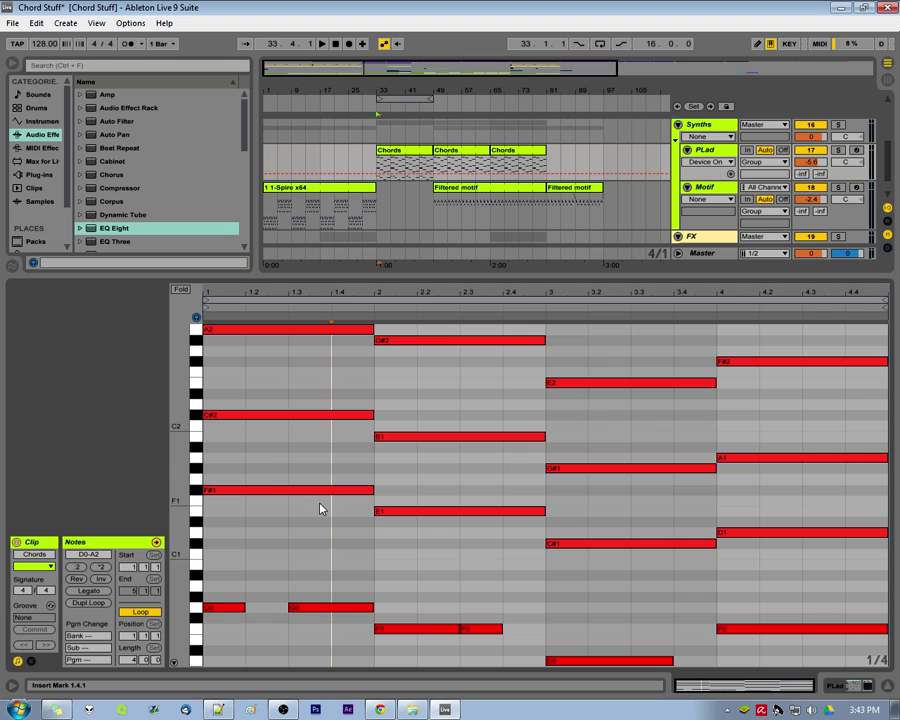
Try selecting all the bass notes from D0 to G0 below the chords together, and clear the selection
mouse_move(408, 290)
left_mouse_down()
mouse_move(442, 400)
mouse_move(410, 290)
left_mouse_up()
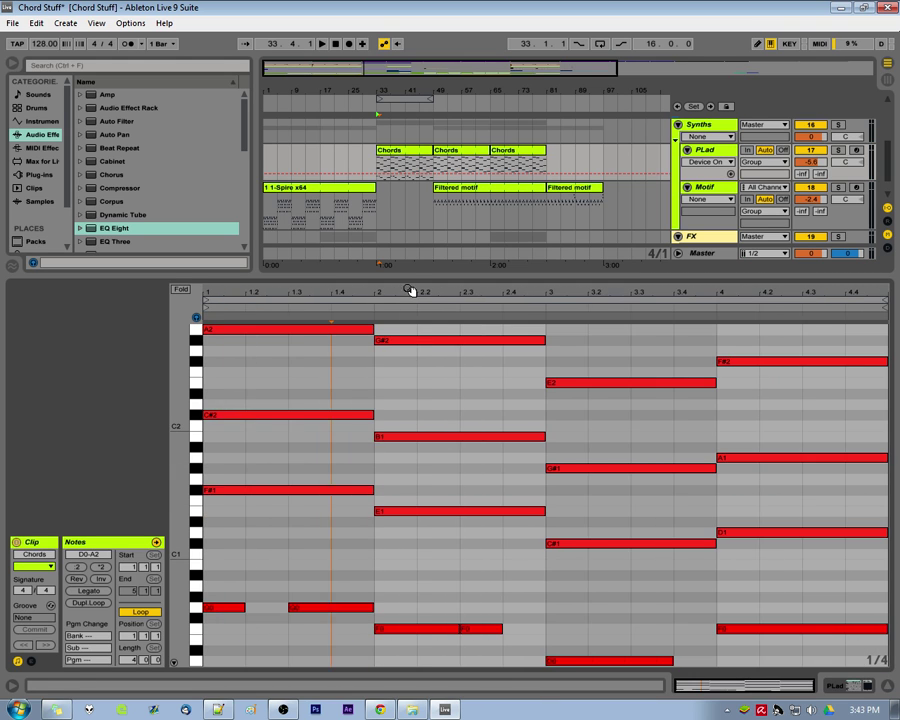
double_click(186, 415)
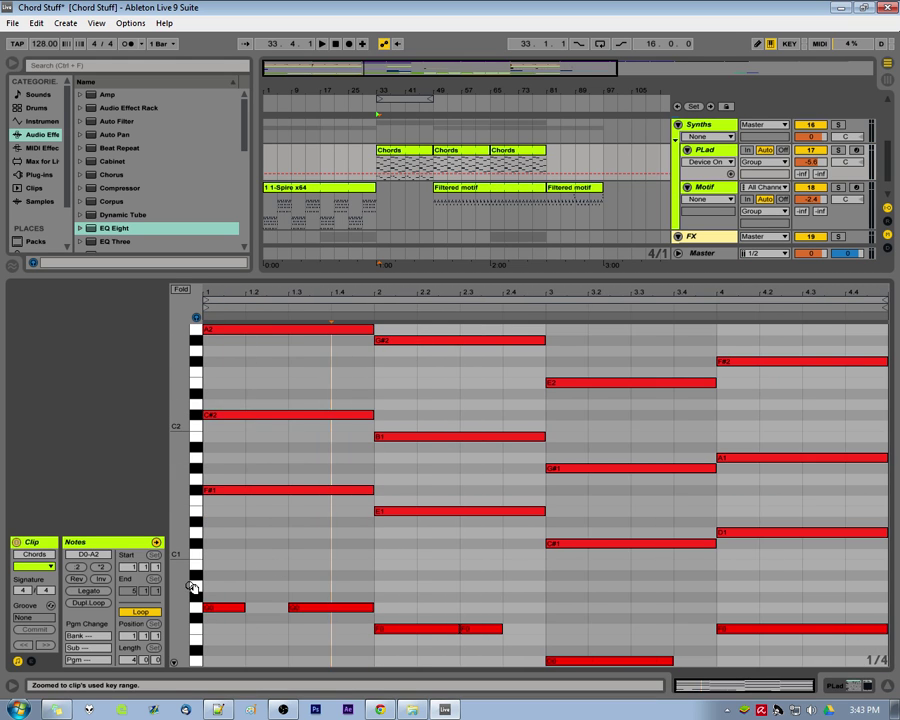
left_click_drag(210, 590, 800, 668)
left_click(606, 616)
left_click_drag(222, 579, 882, 665)
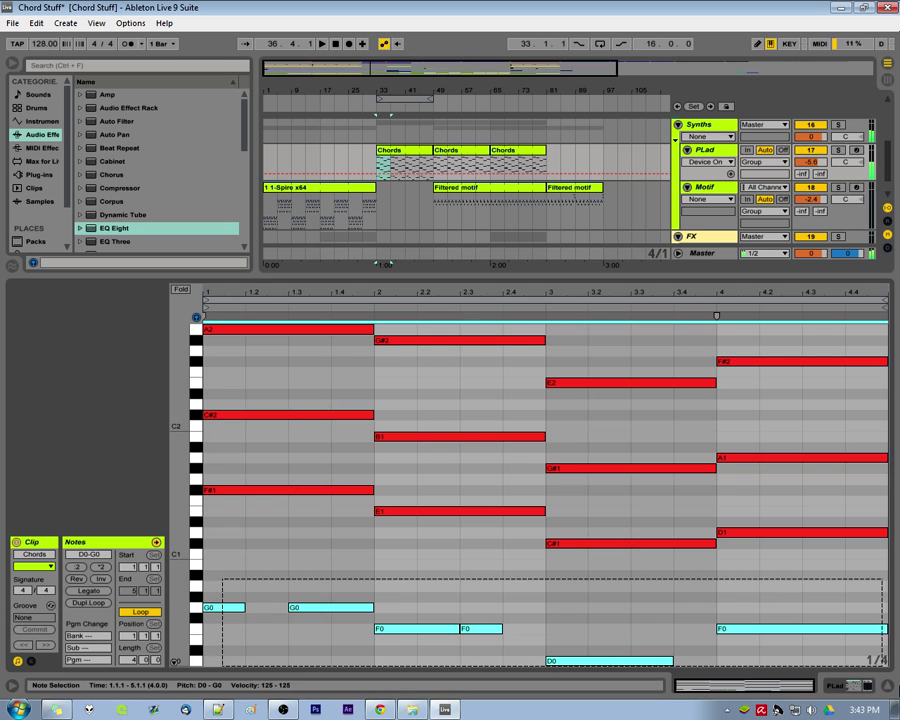
left_click(588, 630)
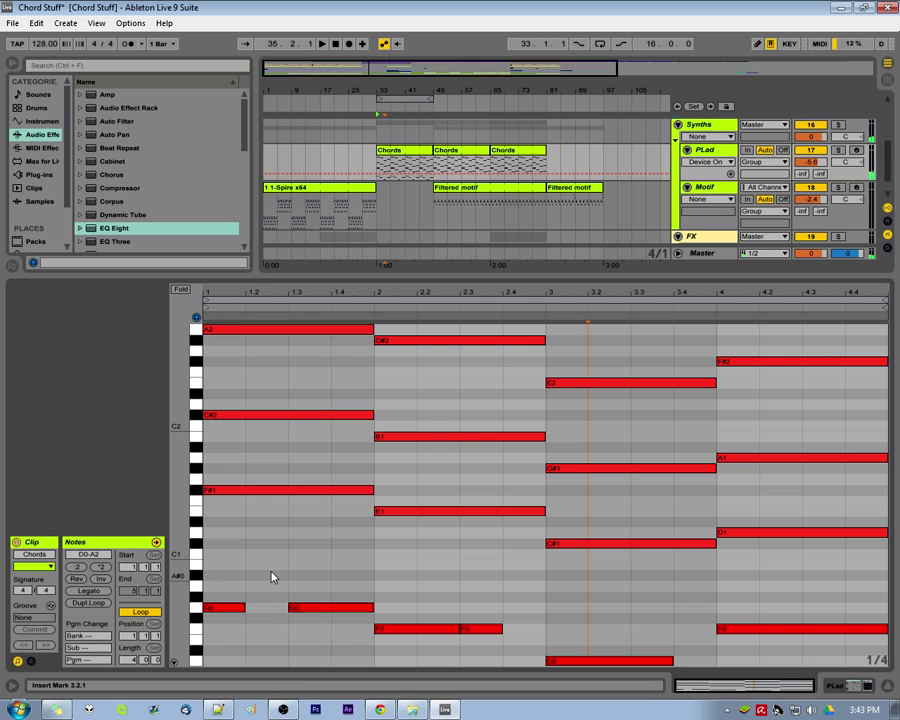
Select all the bass notes from D0 to G0 below the chords by their piano keys and delete them
left_click(194, 587)
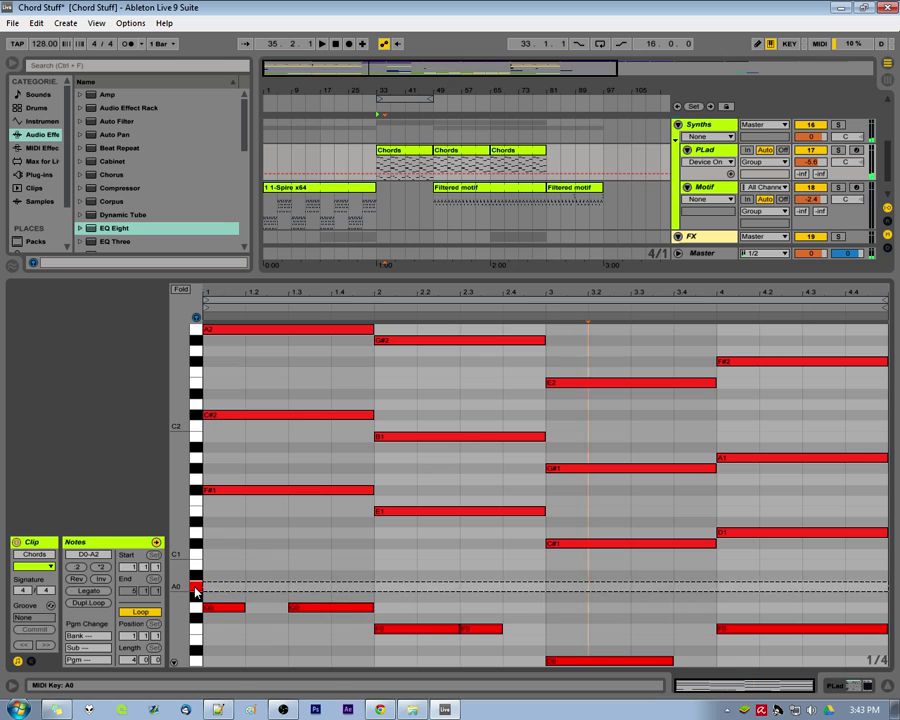
left_click_drag(194, 591, 196, 660)
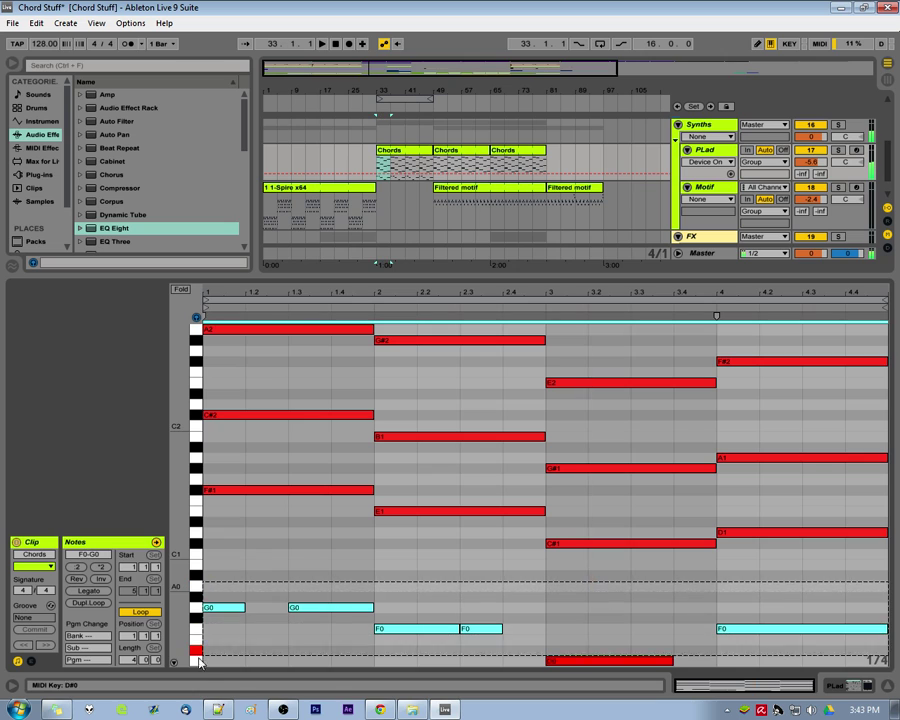
key("Delete")
left_click(243, 580)
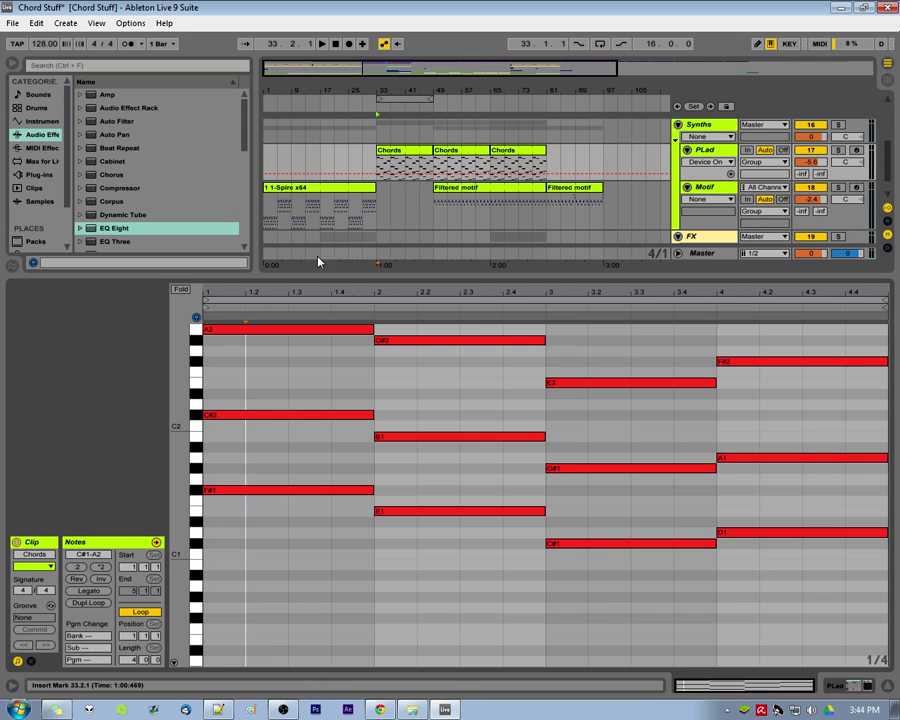
Enlarge the arrangement, hide the detail view and play back the chords from bar 33, stopping after a few bars
left_click_drag(326, 278, 322, 516)
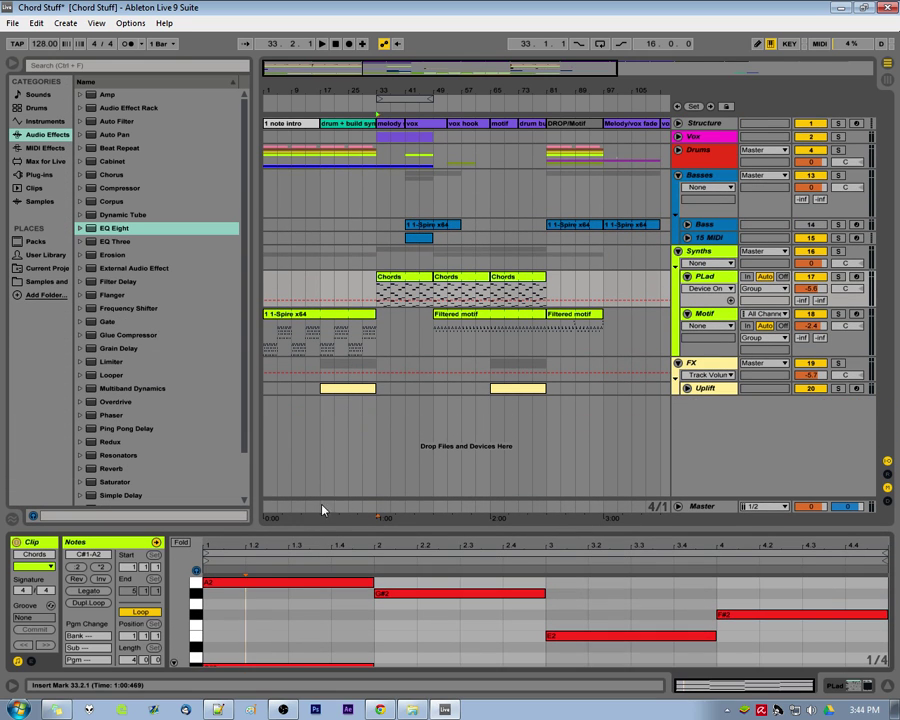
key("ctrl+alt+l")
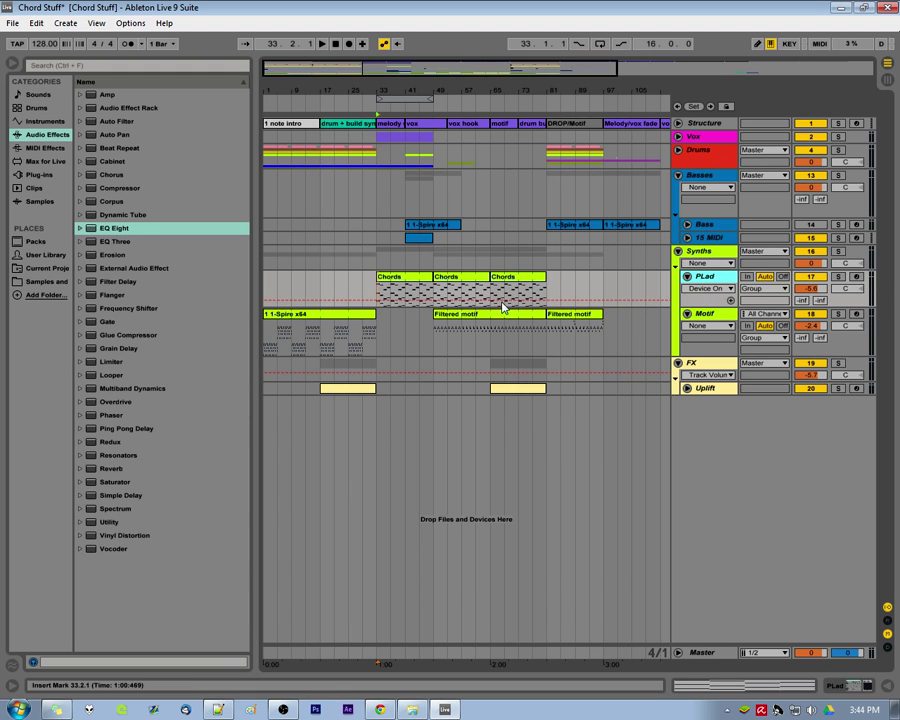
key("space")
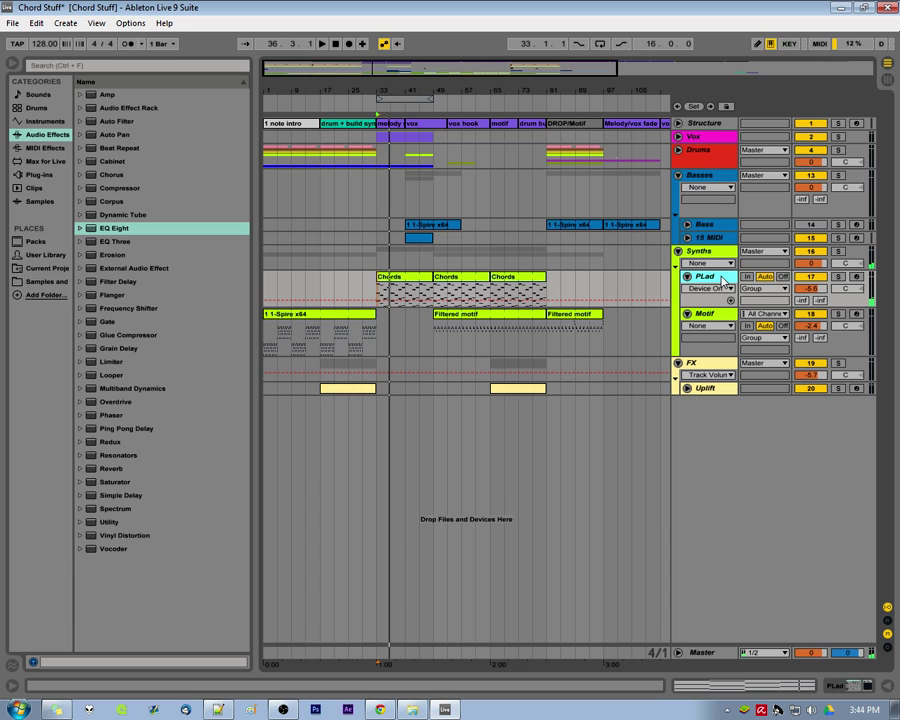
key("space")
Open the notes of the first Chords clip and fit the piano roll to its used key range
double_click(414, 276)
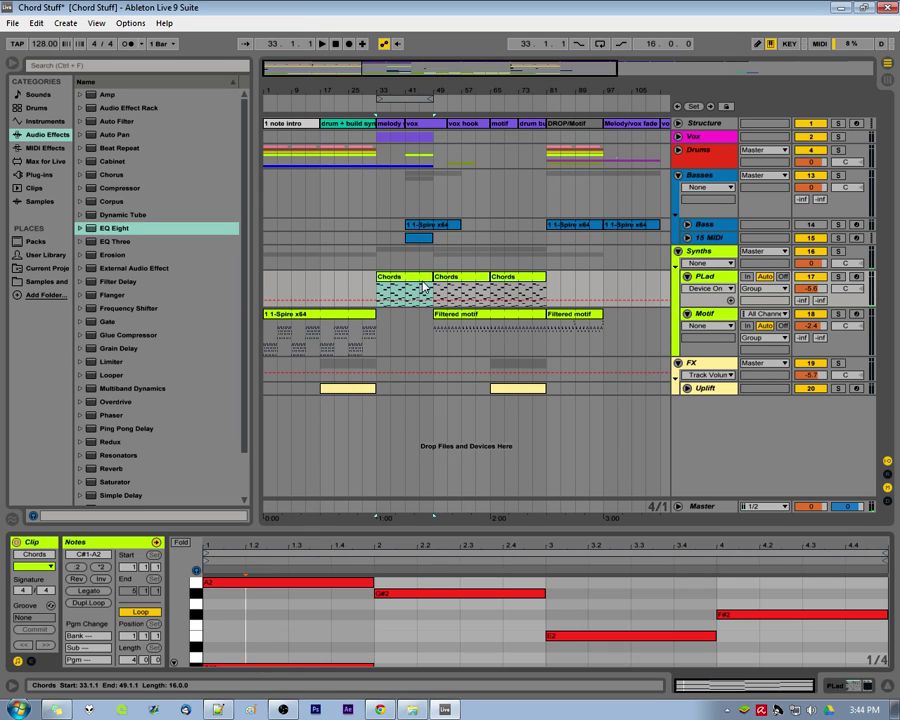
left_click(287, 602)
double_click(185, 608)
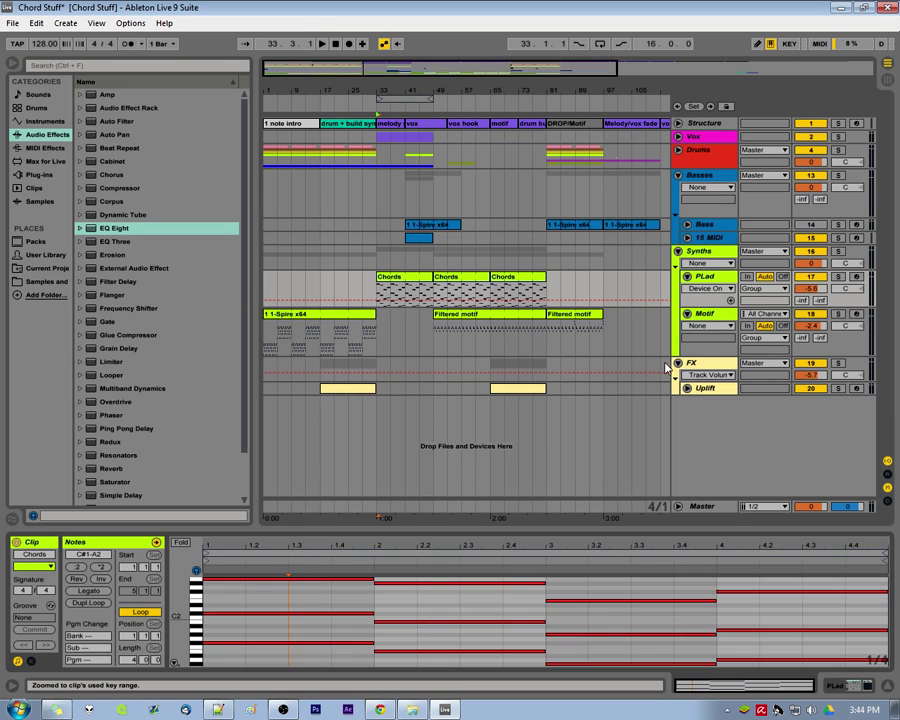
Delete the existing Arpeggiator on the PLad track and add a fresh Arpeggiator from the MIDI effects
left_click(720, 279)
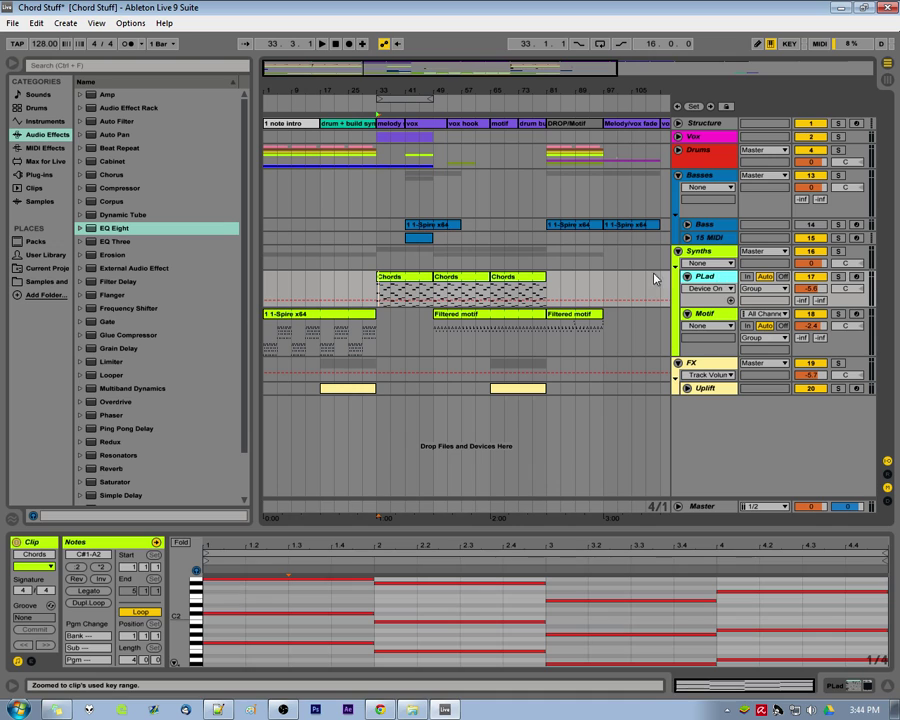
double_click(718, 281)
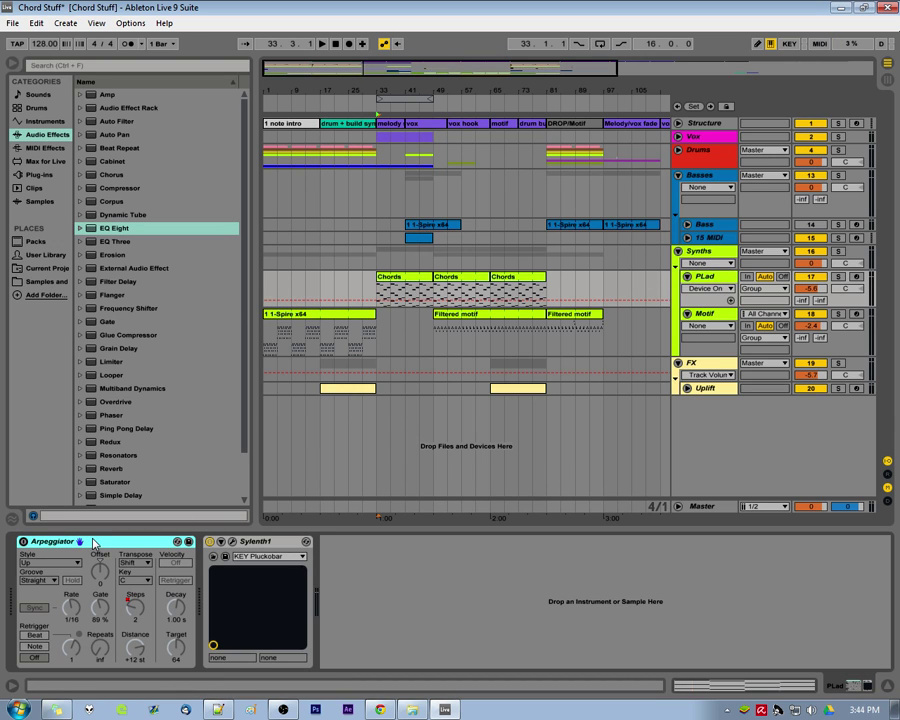
key("Delete")
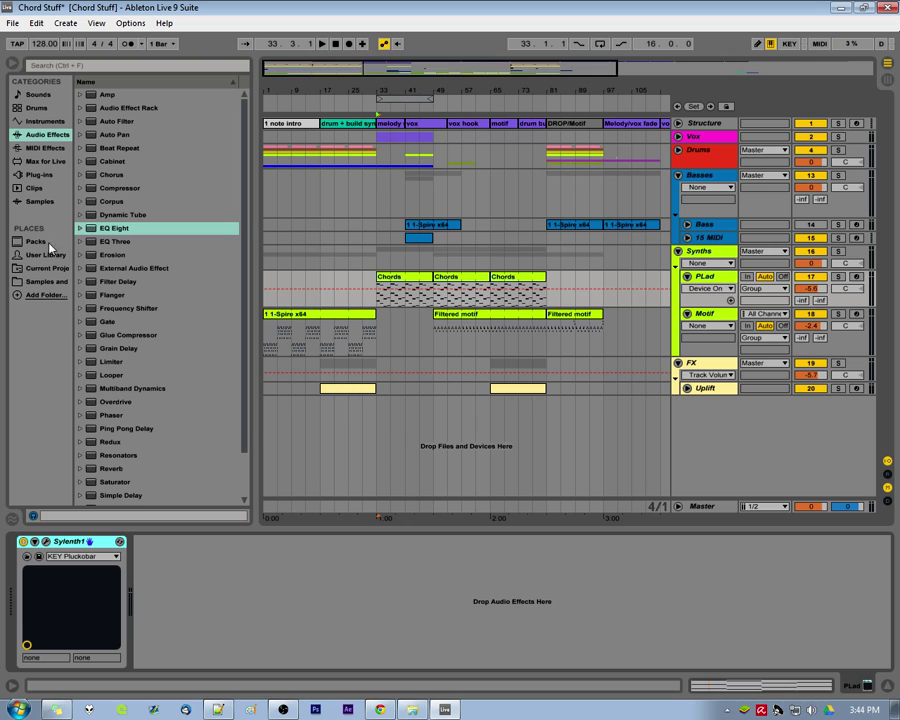
left_click(46, 148)
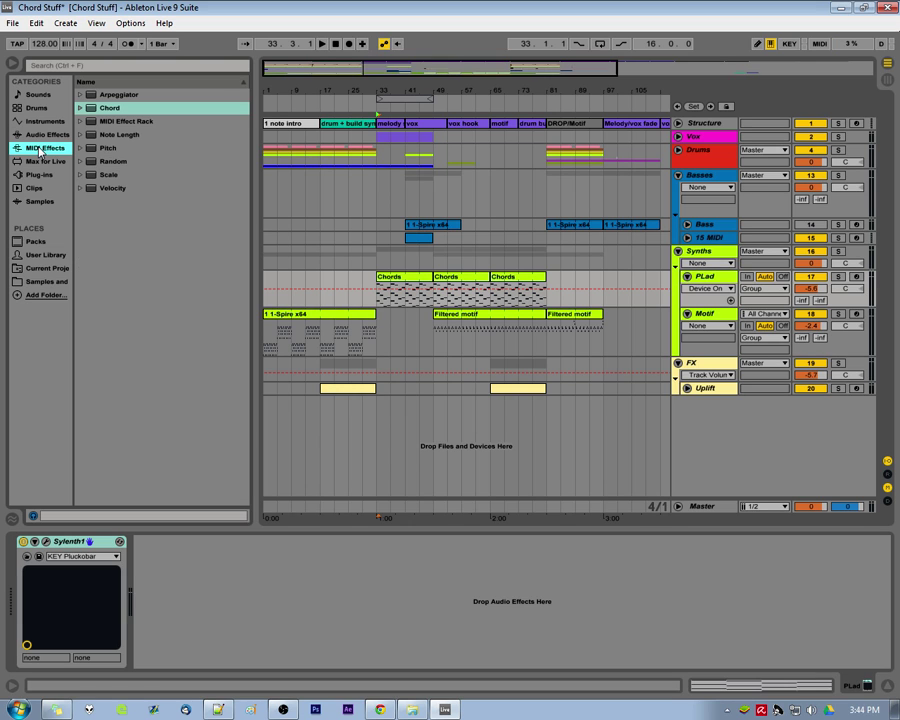
left_click(126, 95)
double_click(127, 96)
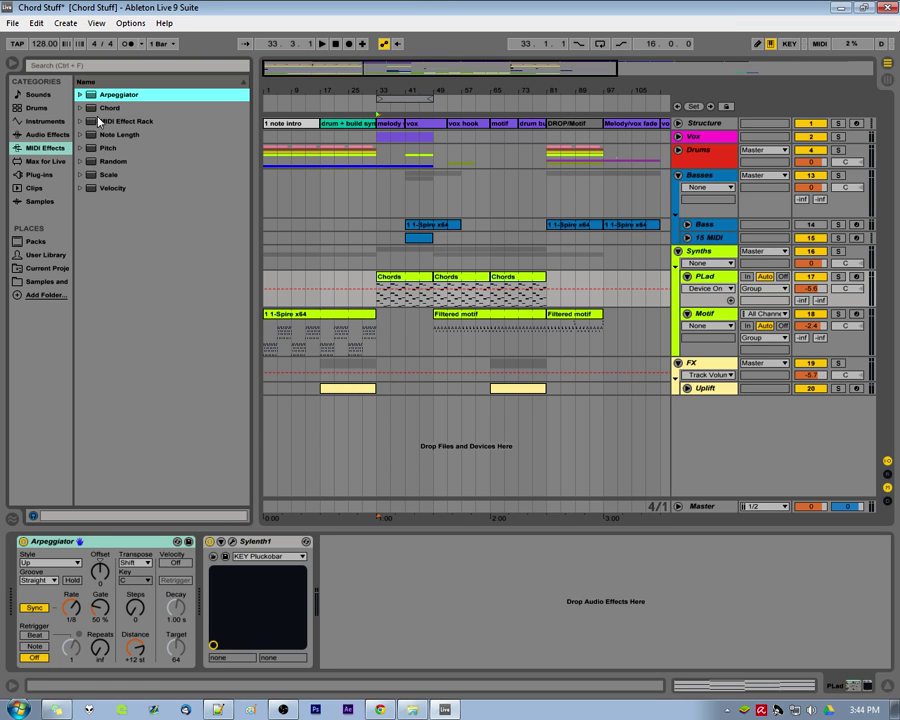
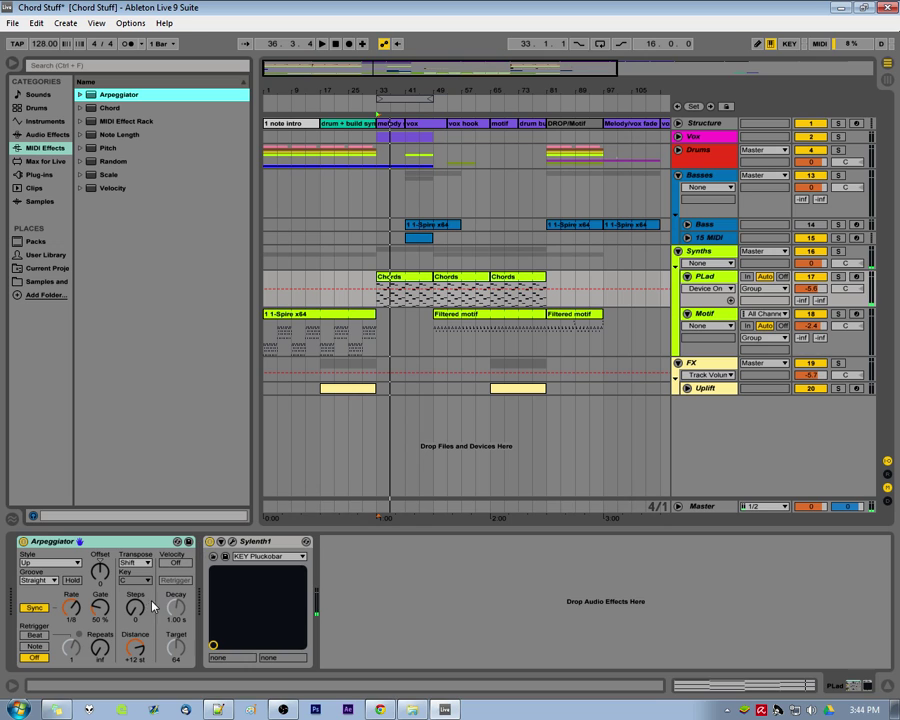
Set the Arpeggiator's Gate to 58 % and its synced Rate to 1/12, auditioning the pattern
left_click_drag(104, 614, 104, 604)
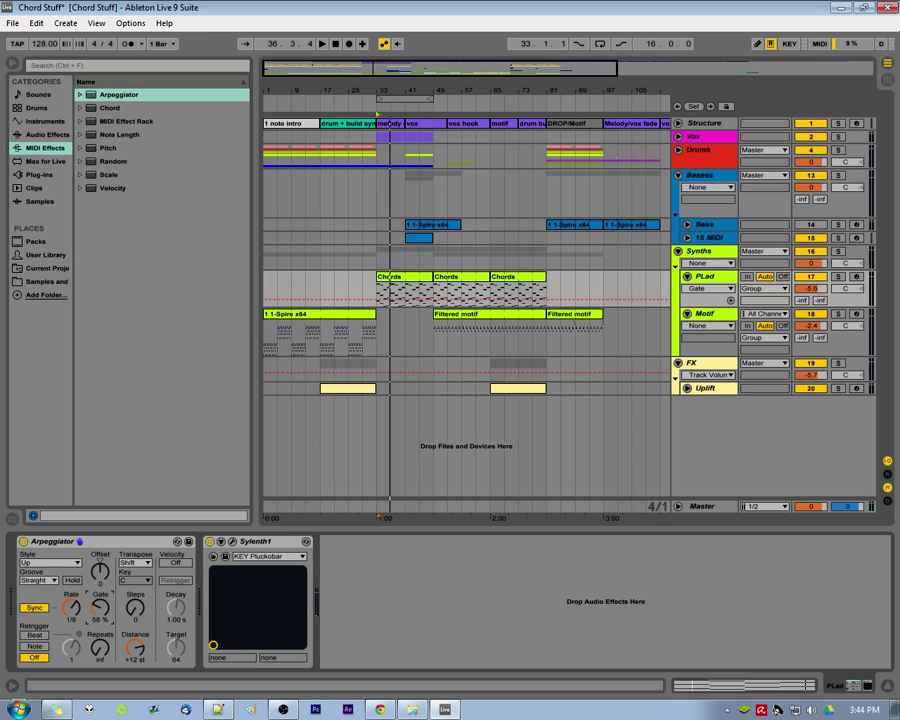
left_click(76, 614)
key("space")
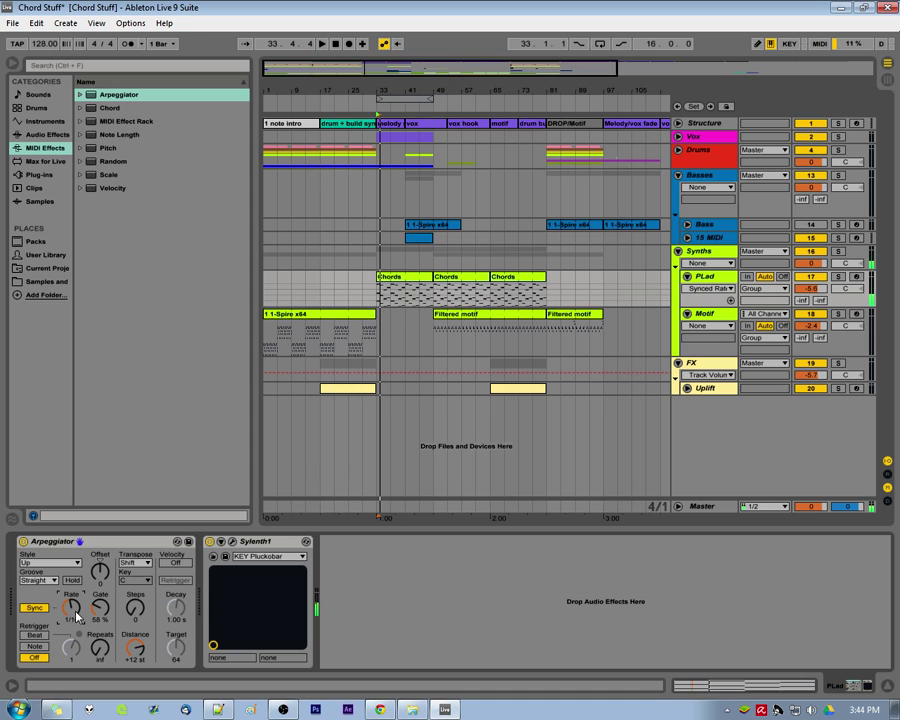
left_click_drag(76, 604, 76, 594)
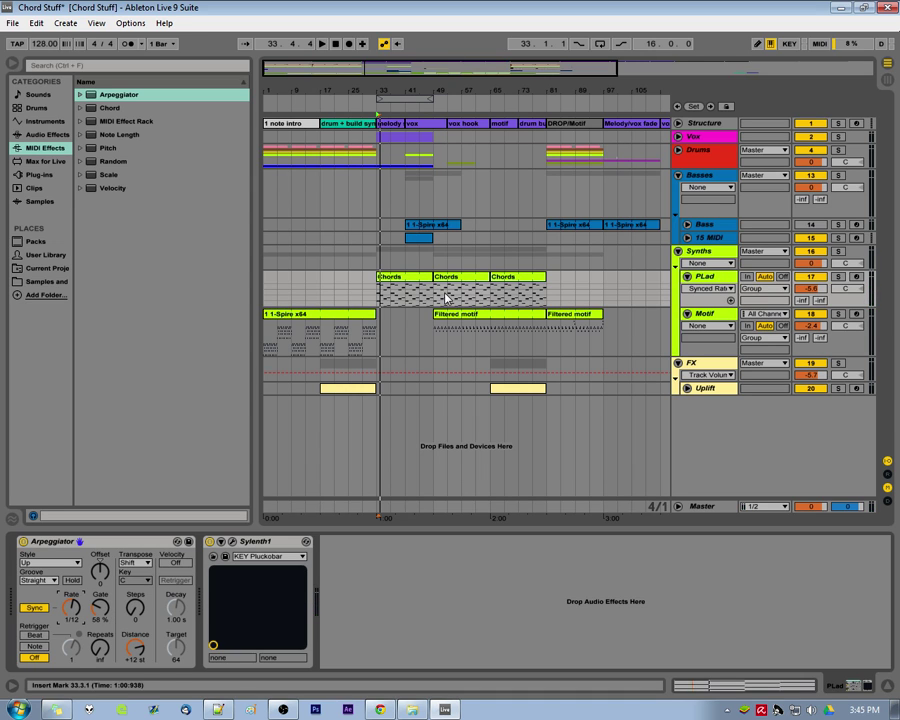
Play the arpeggiated part while viewing the held notes of the first Chords clip, and stop playback
key("space")
left_click(407, 273)
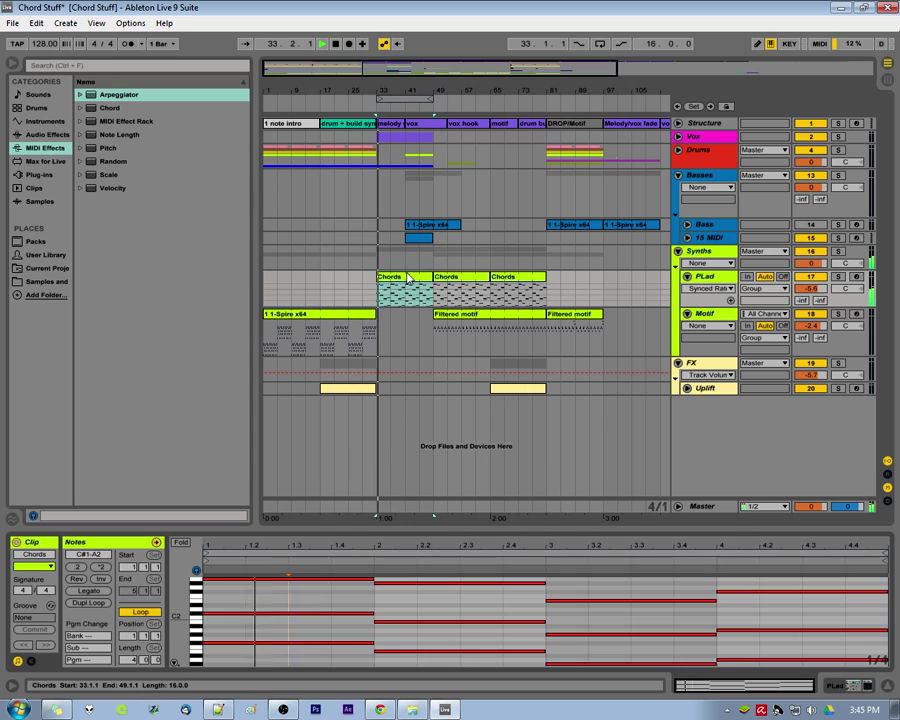
left_click(289, 595)
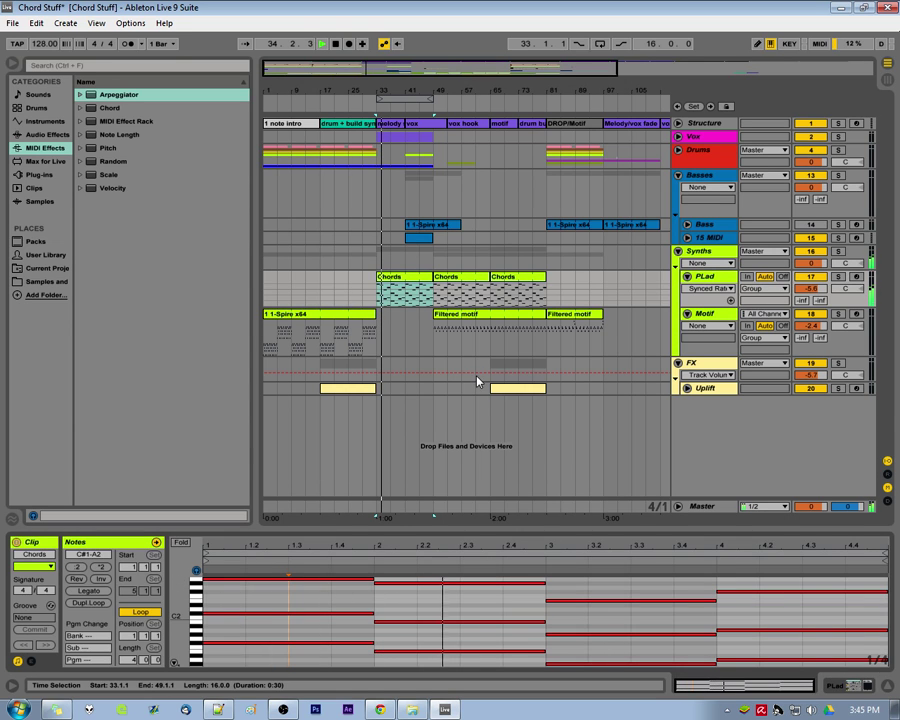
key("space")
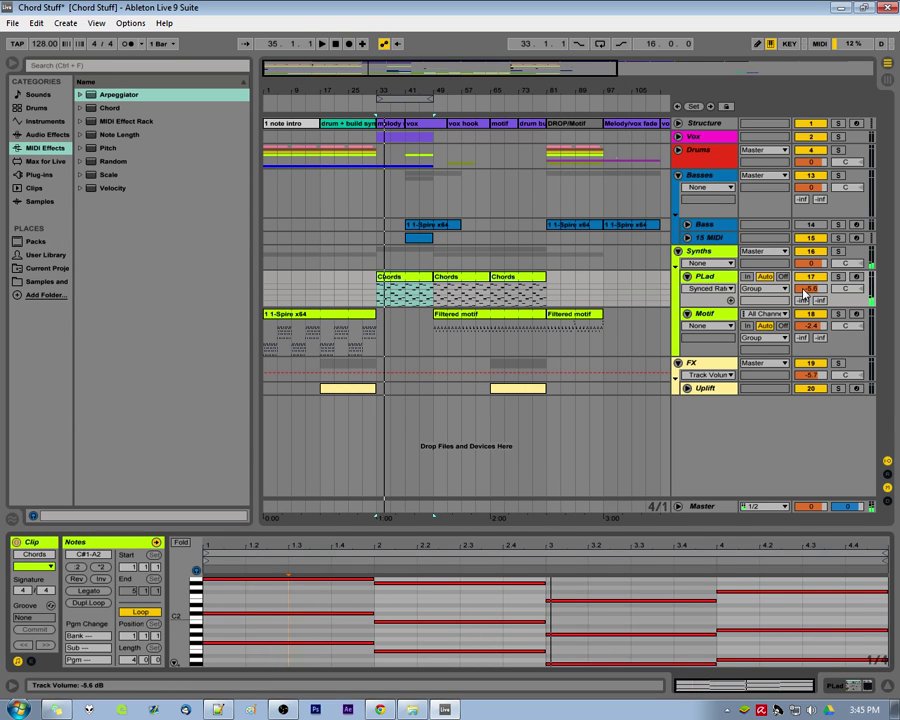
Insert a new MIDI track directly below the PLad track in the Synths group
left_click(719, 281)
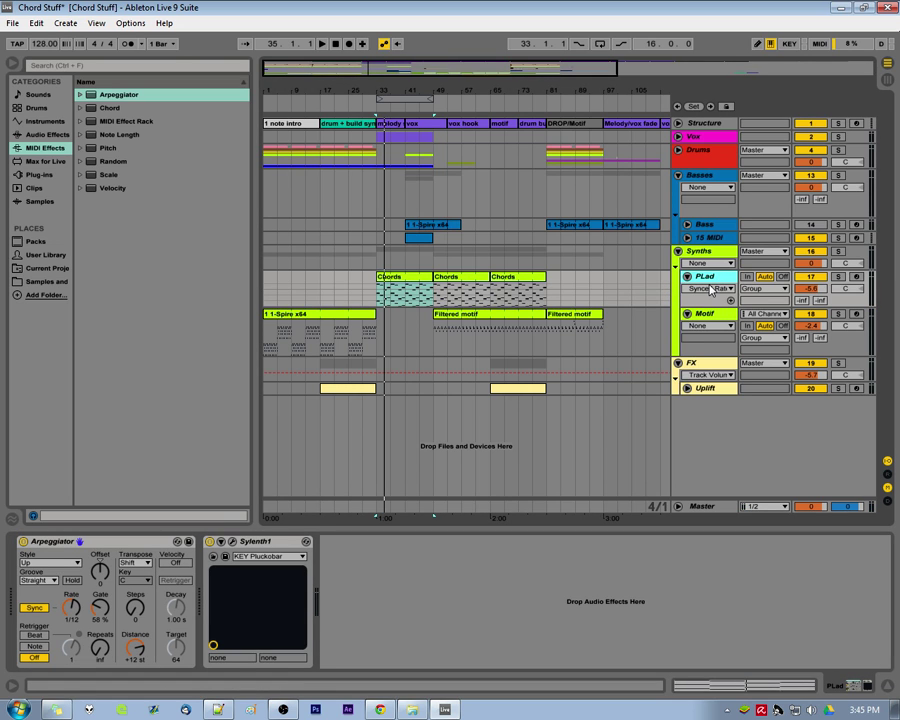
key("ctrl+shift+t")
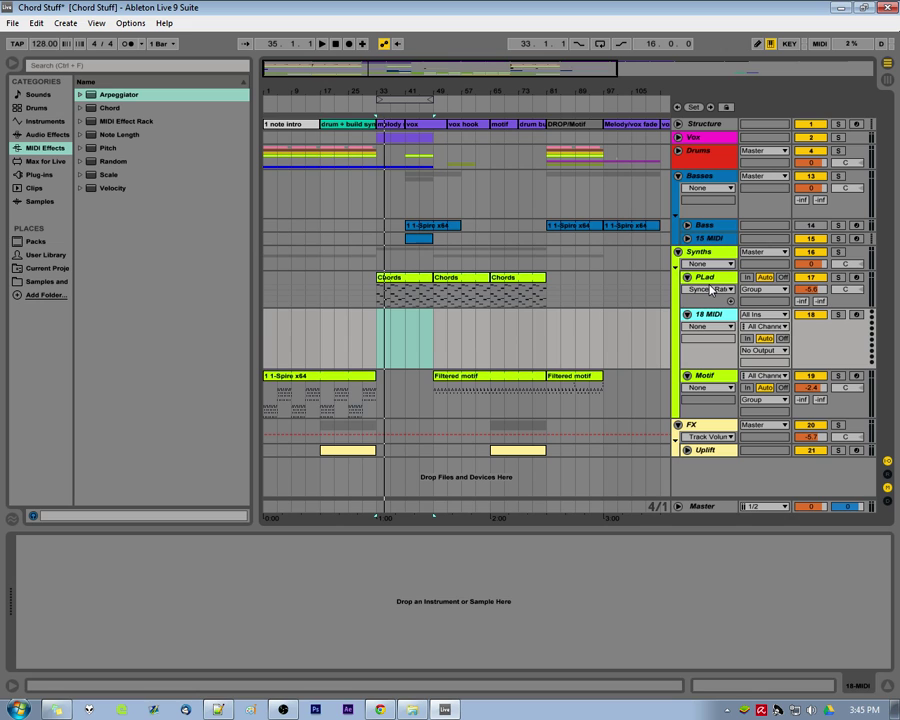
left_click(618, 335)
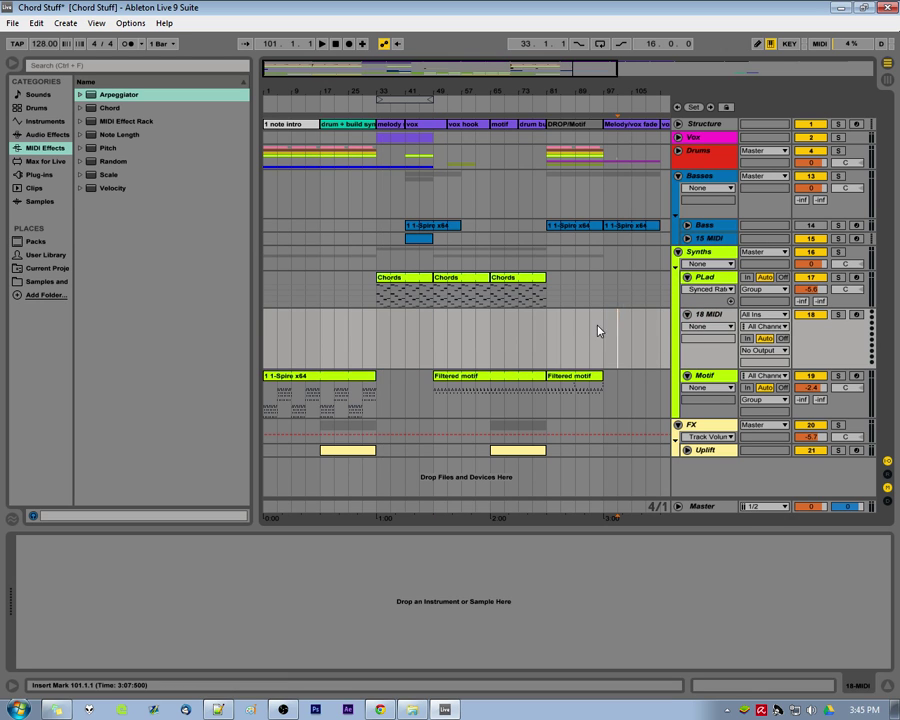
right_click(598, 331)
right_click(727, 286)
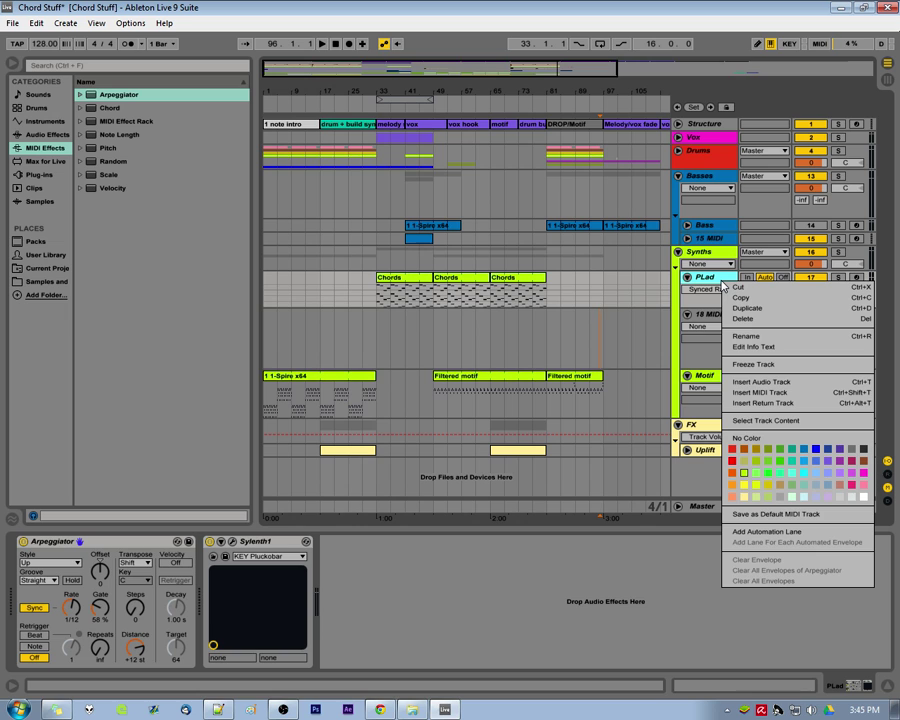
right_click(703, 253)
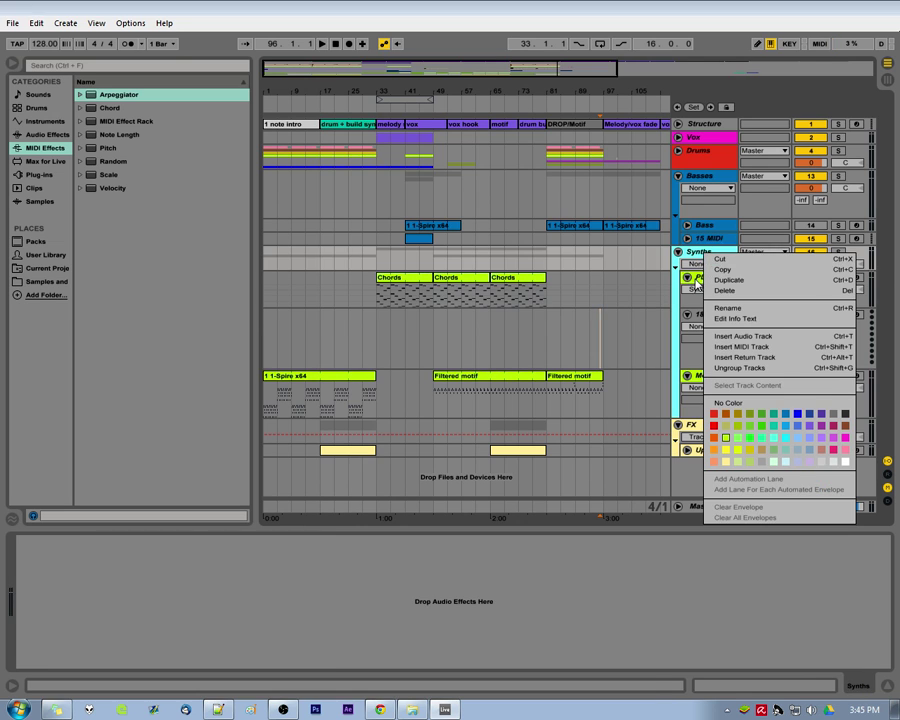
right_click(698, 279)
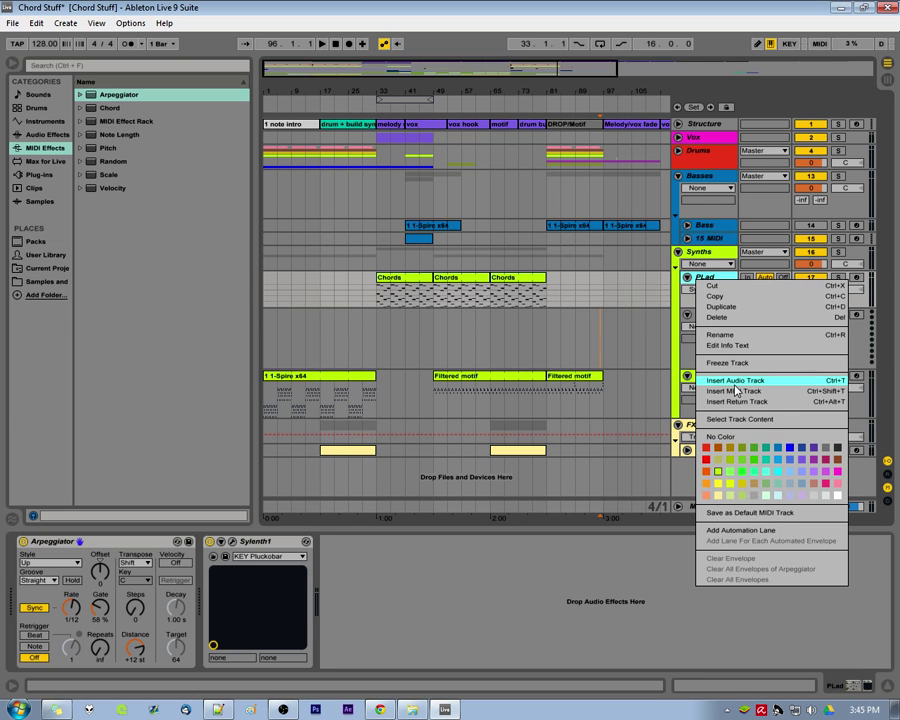
left_click(612, 347)
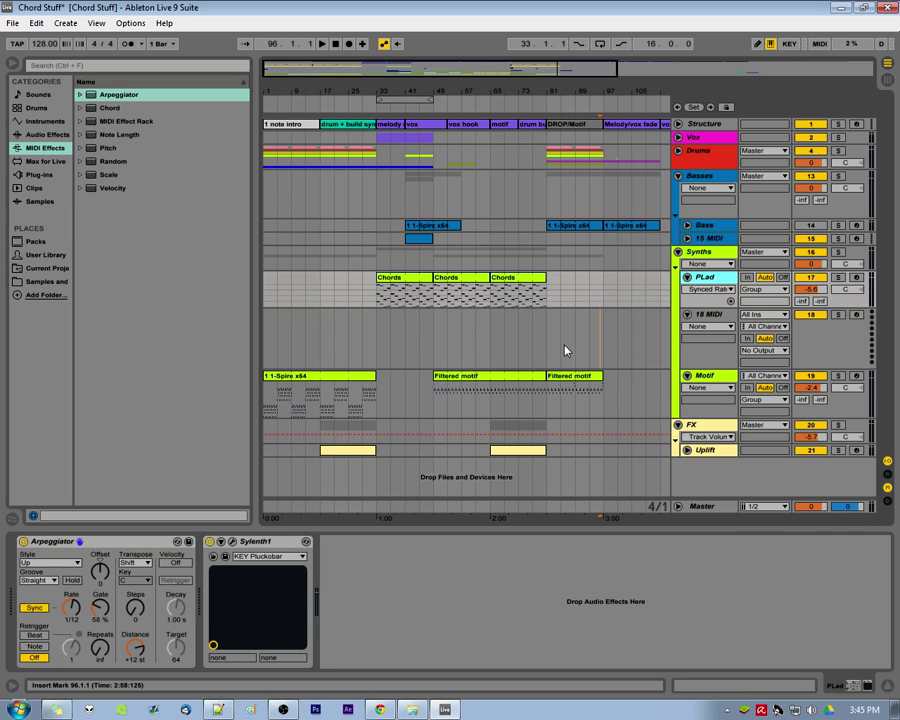
Arm the new 18 MIDI track for recording and set its MIDI input to the PLad track
left_click(702, 318)
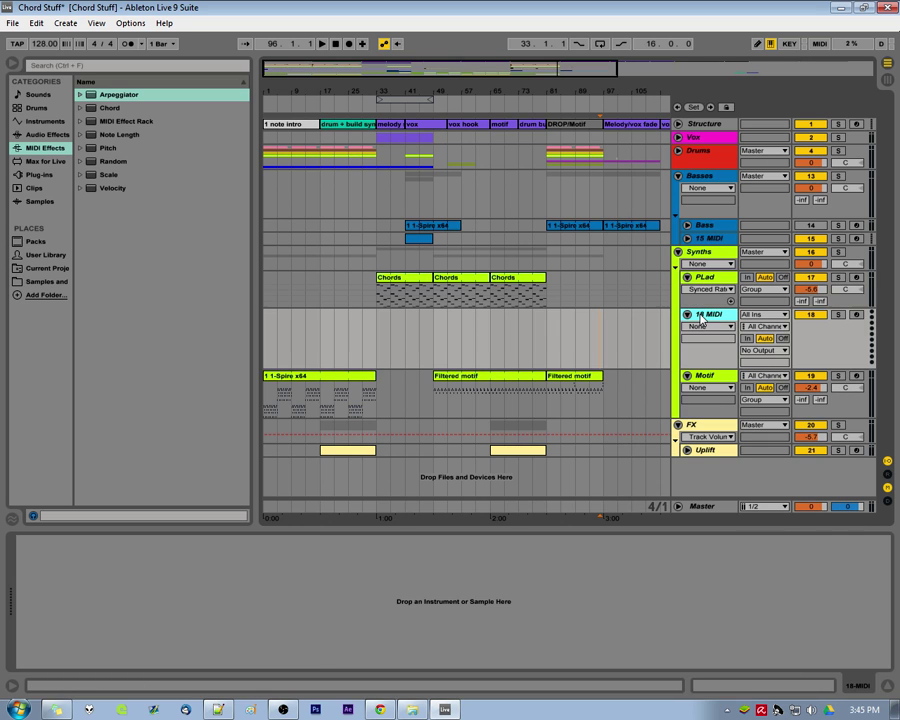
left_click(857, 315)
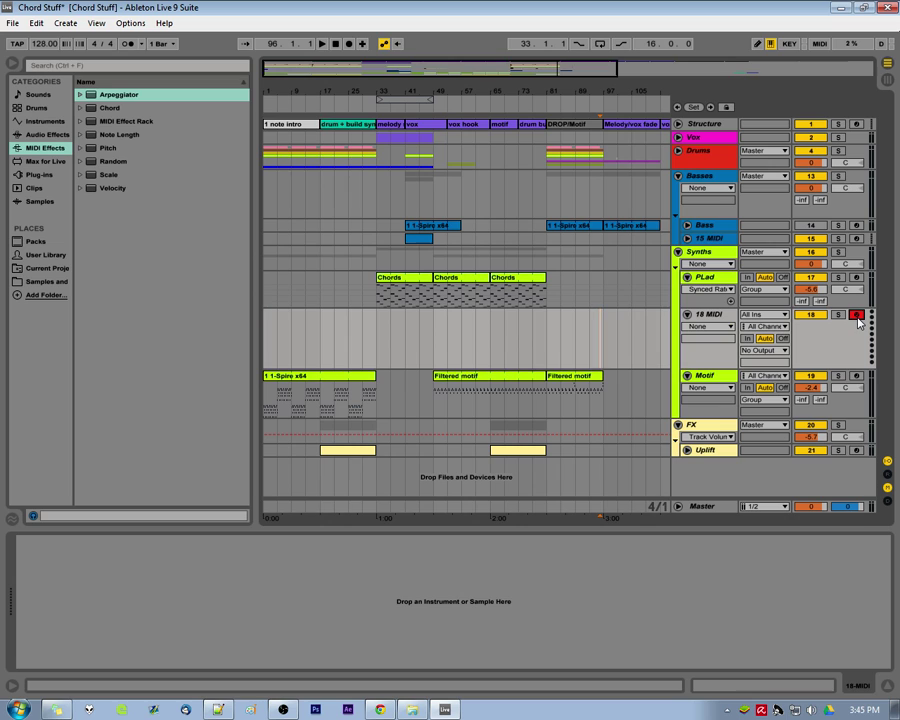
left_click(783, 314)
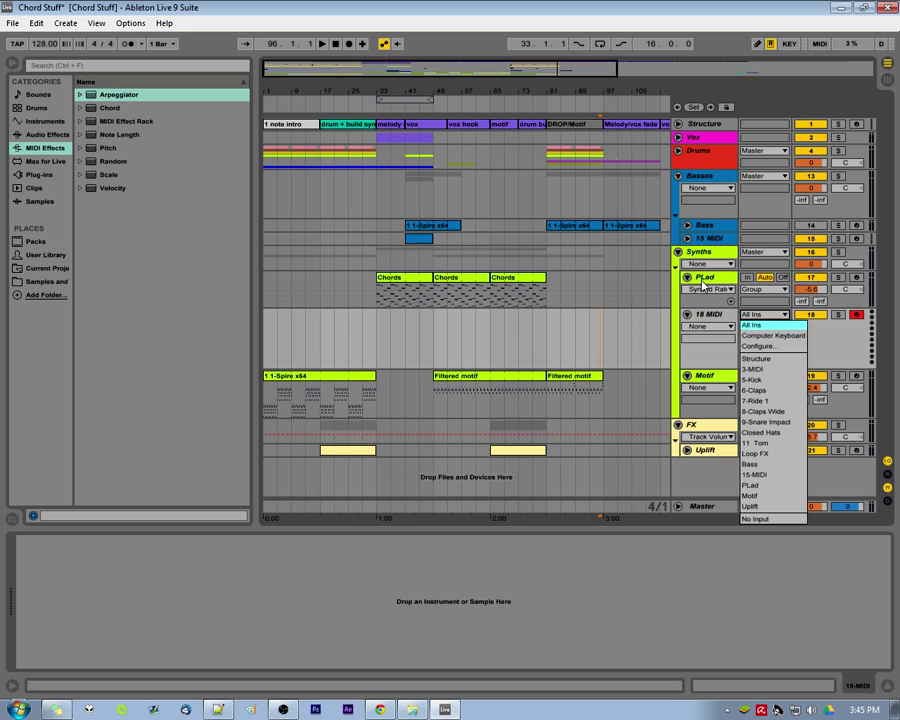
left_click(750, 486)
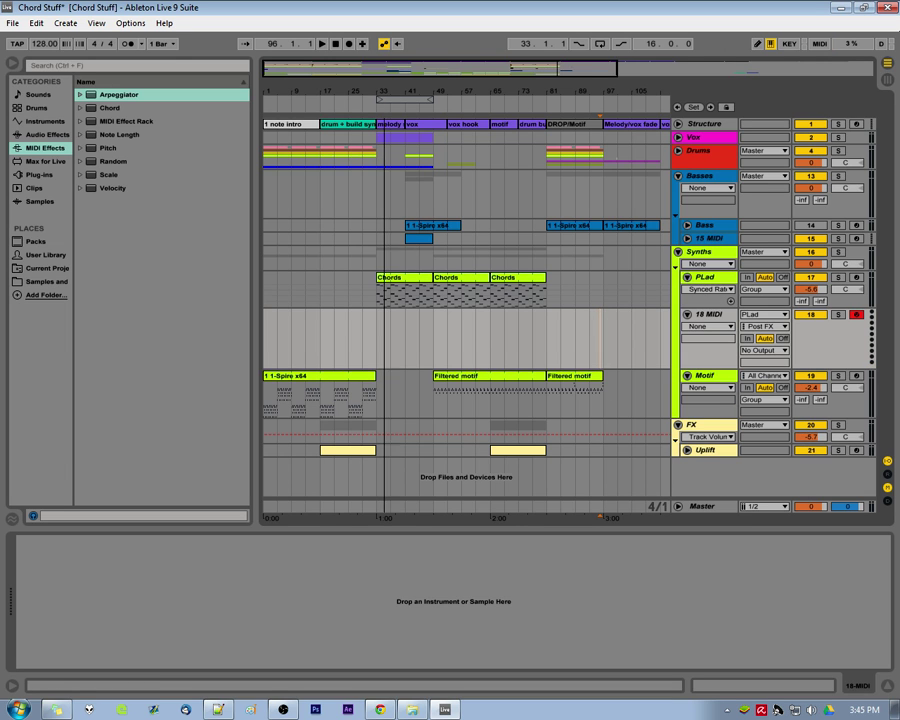
Zoom in on the arrangement, record briefly onto the 18 MIDI track from bar 96 and stop
left_click_drag(438, 92, 424, 113)
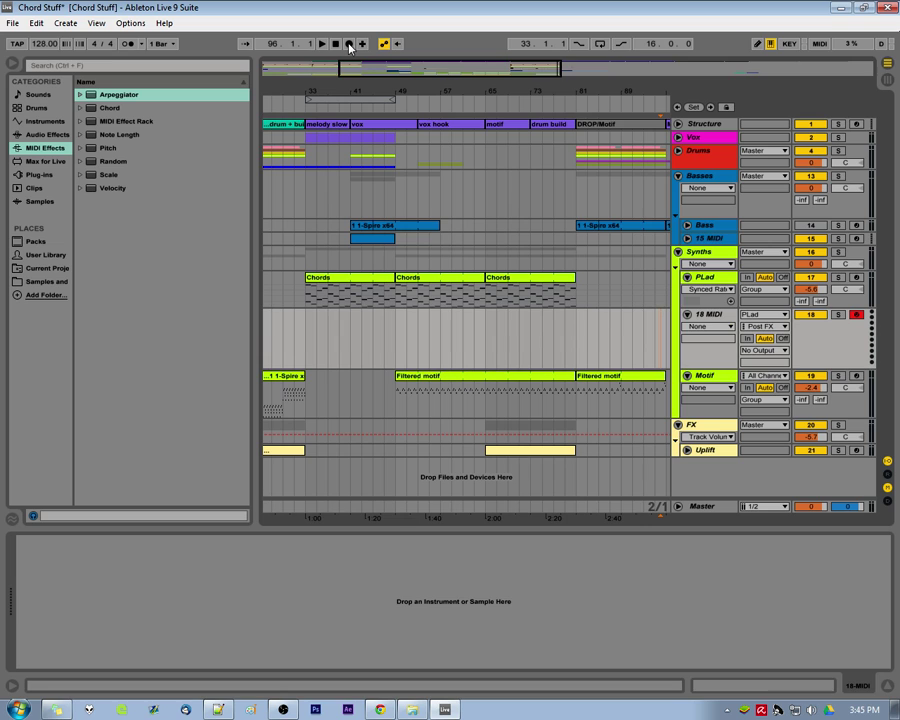
left_click(349, 44)
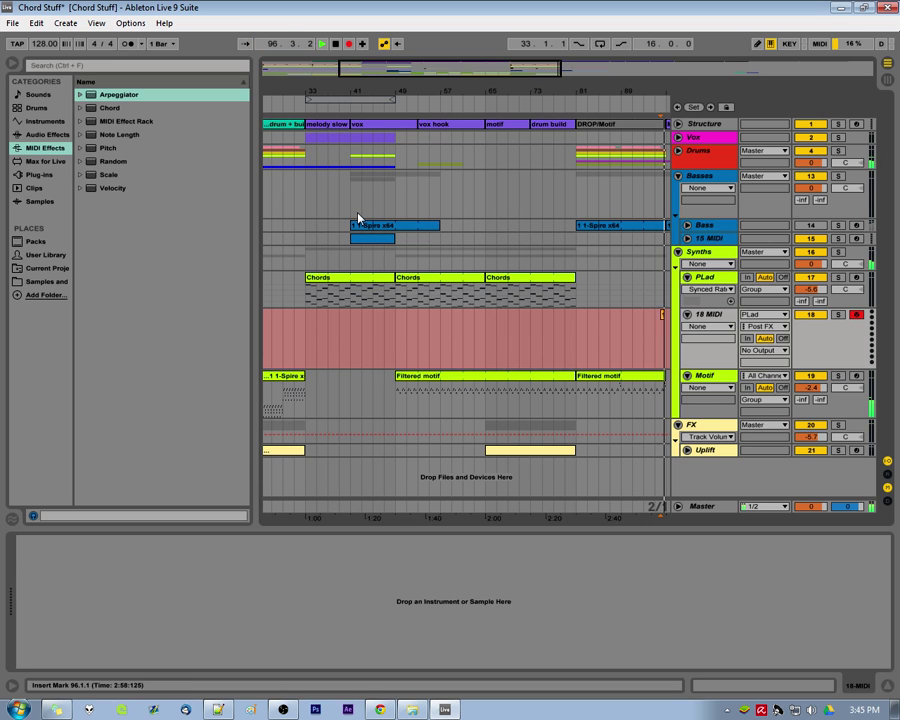
key("space")
Select the loop range from bar 33 to bar 49 and start recording PLad's MIDI onto the 18 MIDI track
left_click(310, 316)
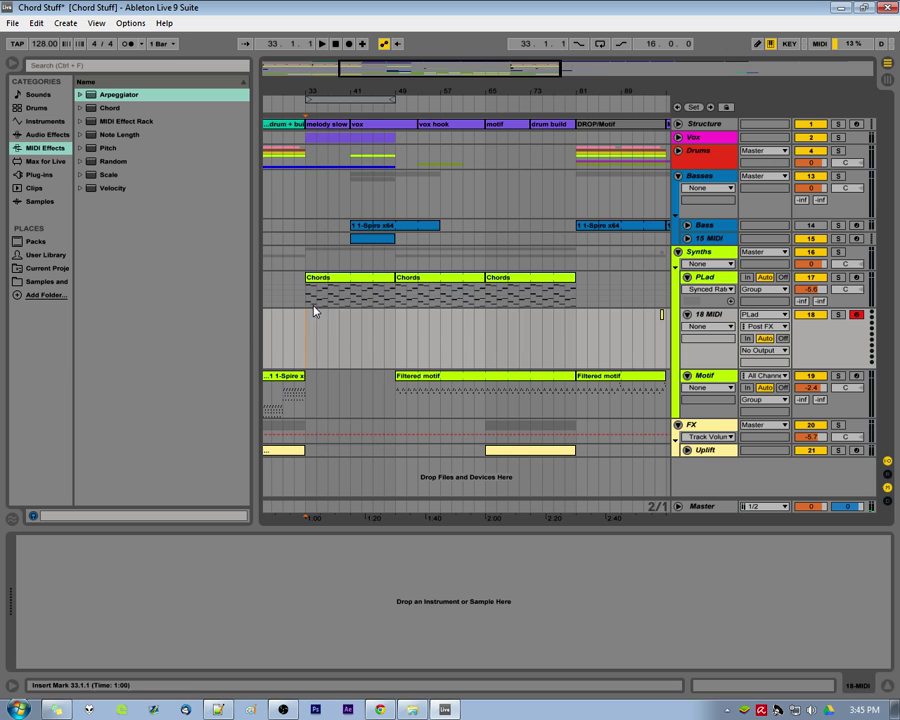
left_click(335, 96)
left_click(350, 44)
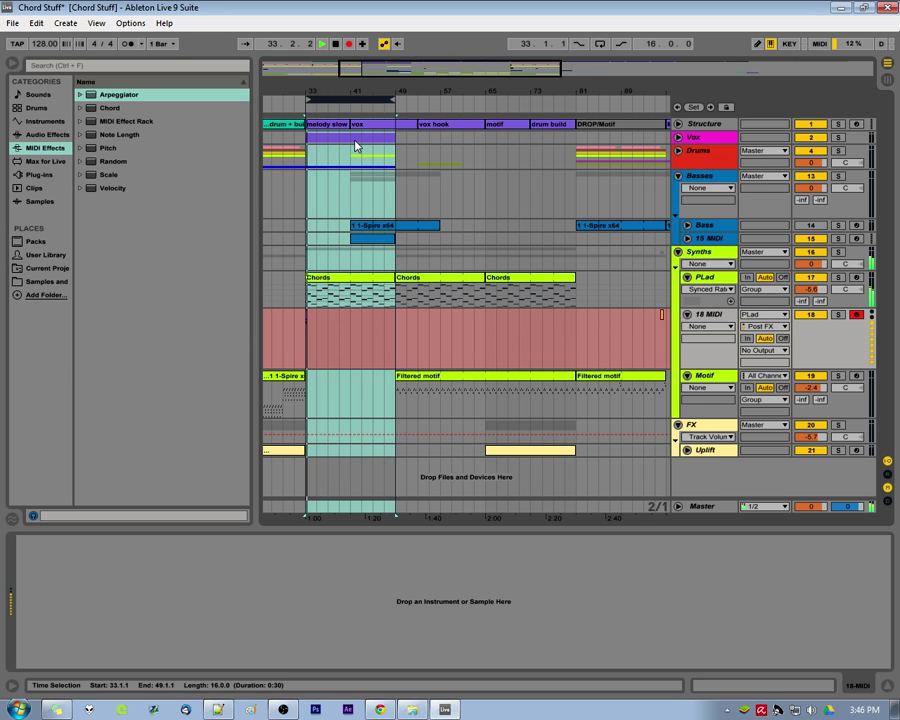
Follow the recording in a zoomed-in arrangement, vary the PLad Arpeggiator's Rate, ending at 1/12, and stop recording
left_click_drag(323, 92, 470, 210)
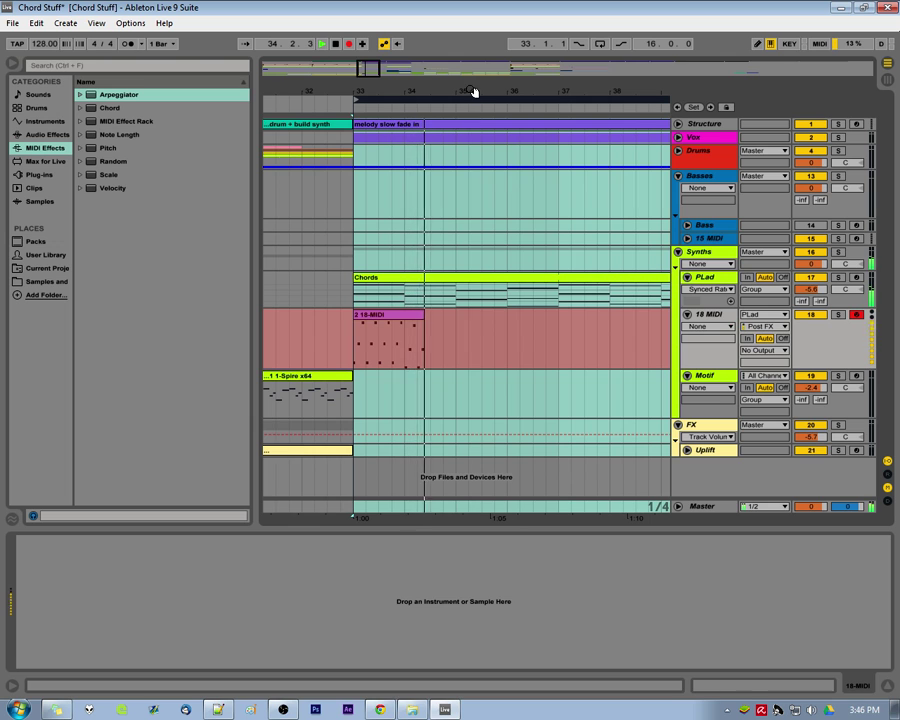
left_click(247, 45)
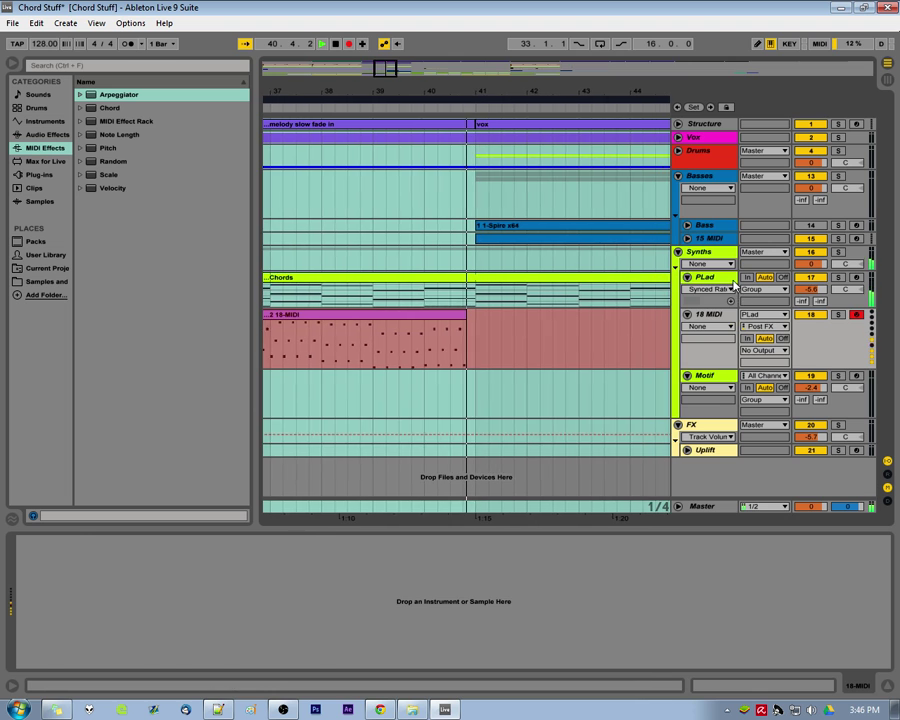
left_click(502, 386)
mouse_move(75, 610)
left_mouse_down()
mouse_move(75, 595)
mouse_move(75, 630)
mouse_move(75, 605)
mouse_move(71, 613)
left_mouse_up()
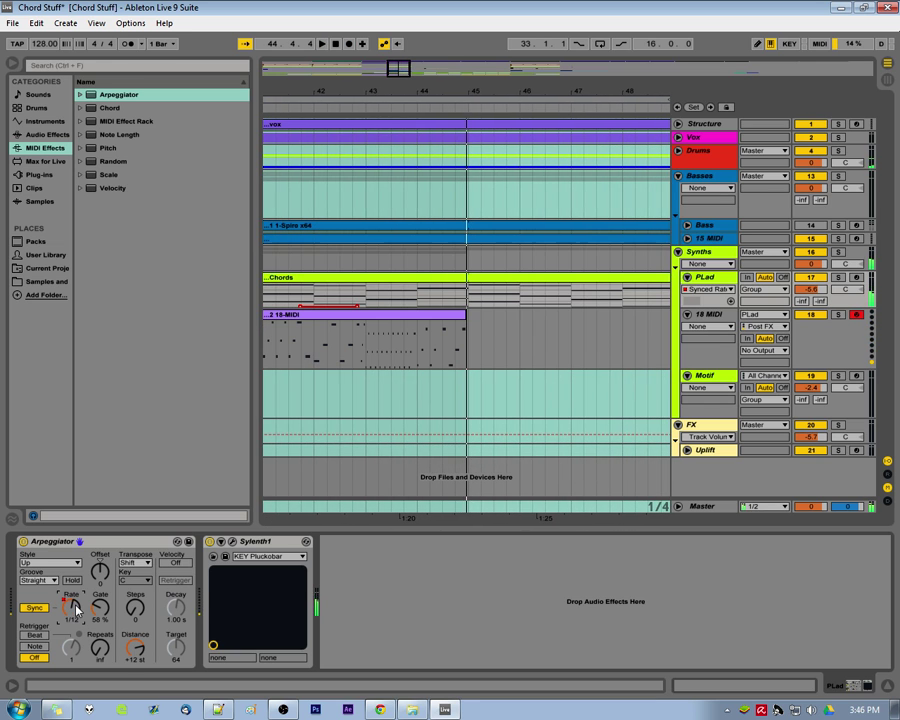
Open the recorded 2 18-MIDI clip in an enlarged note editor fitted to the clip's used key range
left_click_drag(372, 94, 420, 38)
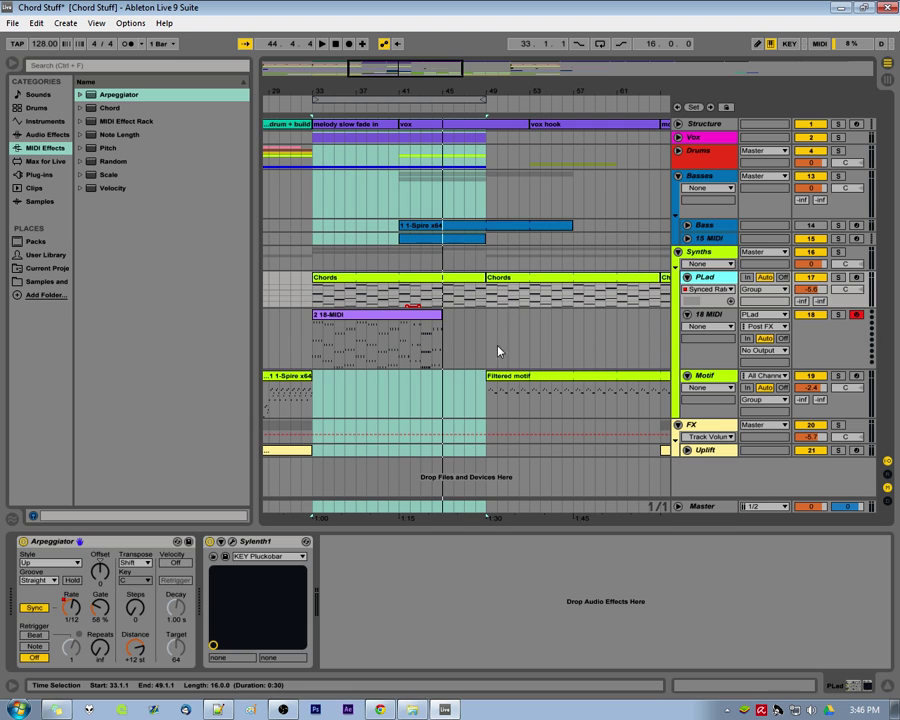
left_click(470, 352)
left_click(416, 315)
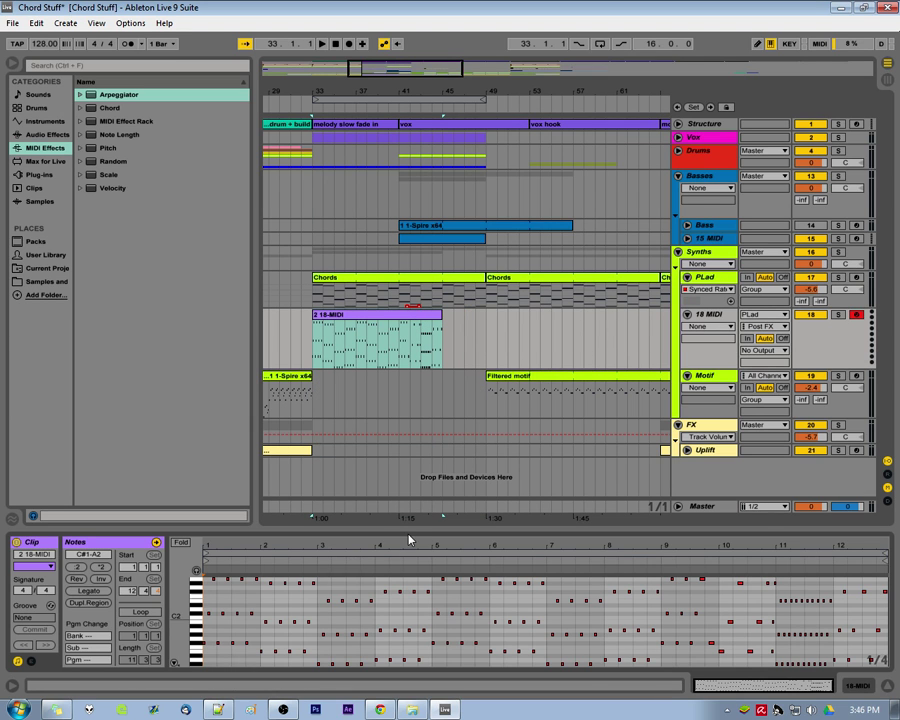
left_click_drag(271, 537, 307, 336)
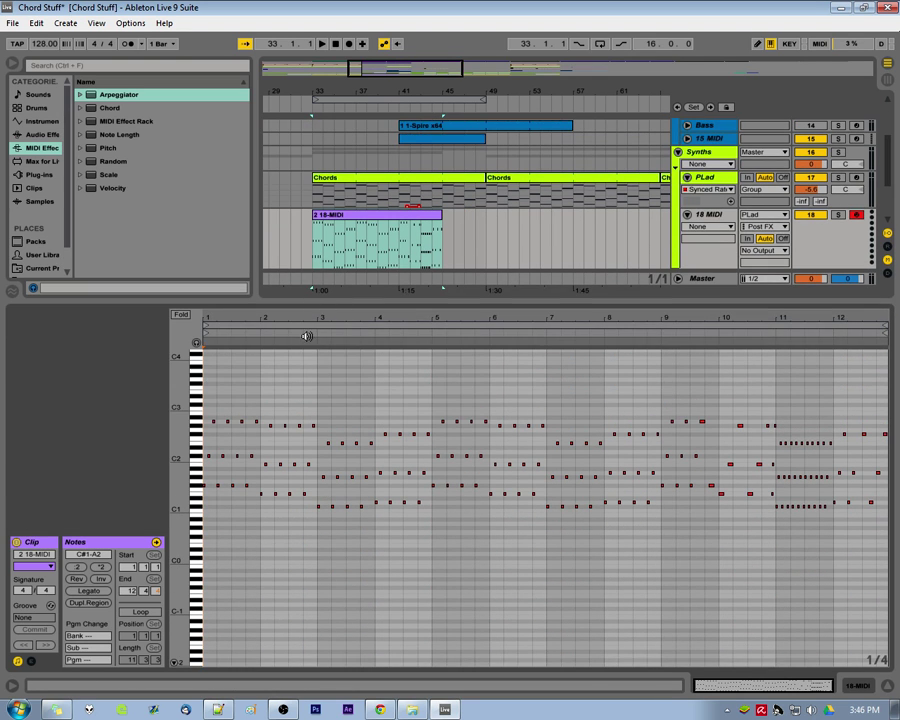
double_click(184, 424)
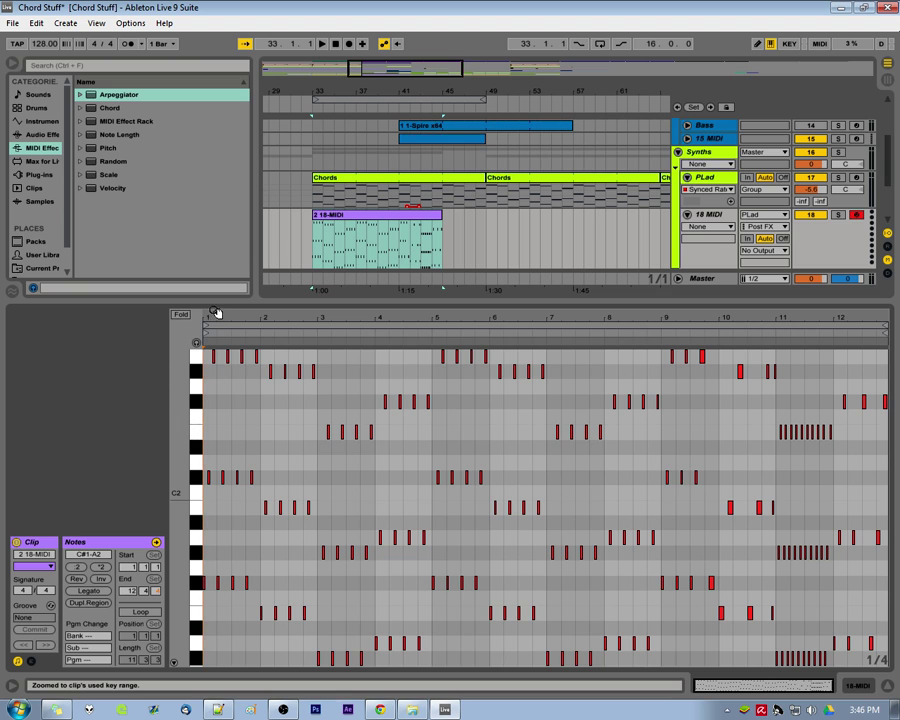
Examine the recorded arpeggio notes with the keys folded and unfolded, and shrink the note editor back to its small height
mouse_move(226, 318)
left_mouse_down()
mouse_move(226, 400)
mouse_move(226, 310)
left_mouse_up()
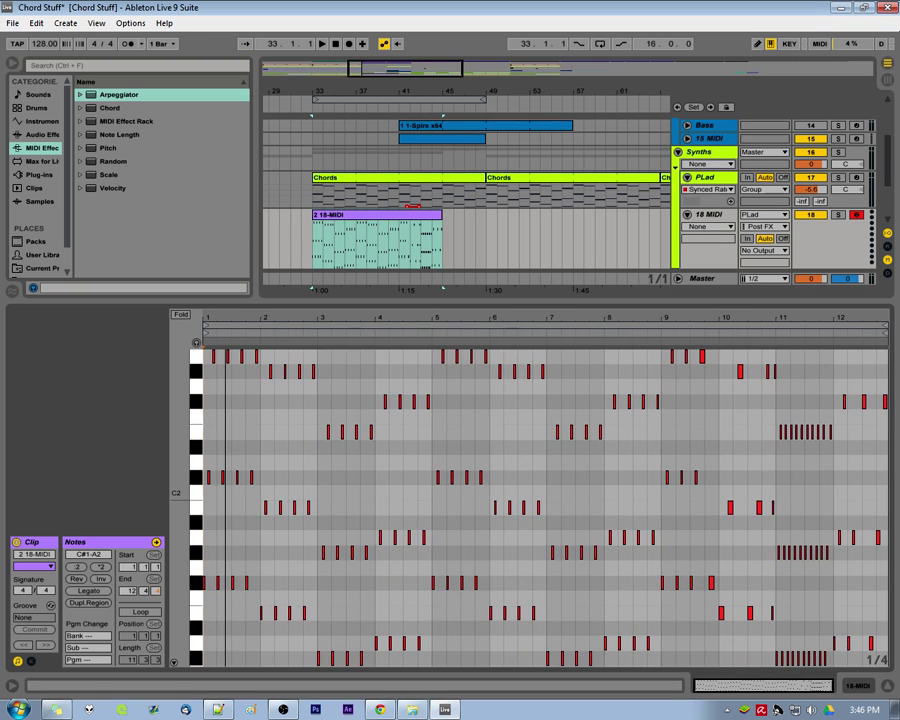
left_click_drag(180, 405, 122, 406)
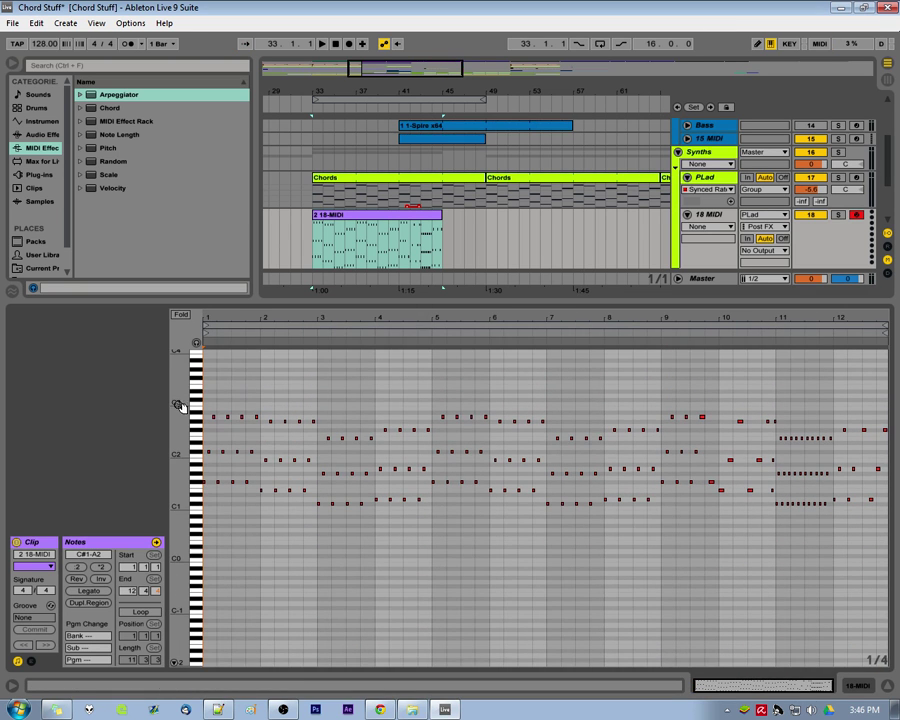
left_click_drag(212, 382, 316, 452)
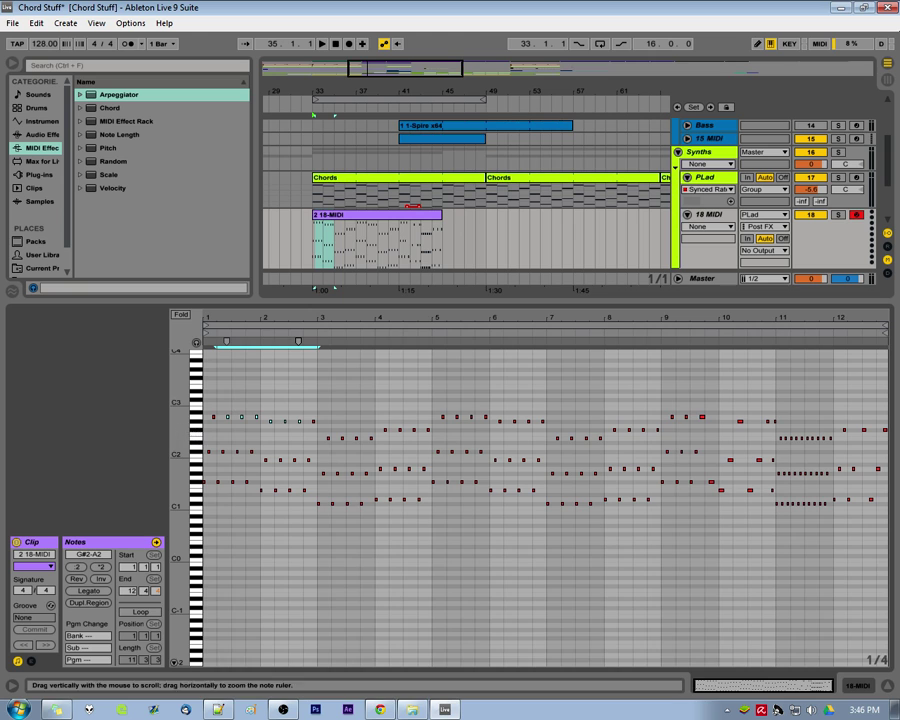
key("z")
left_click(181, 314)
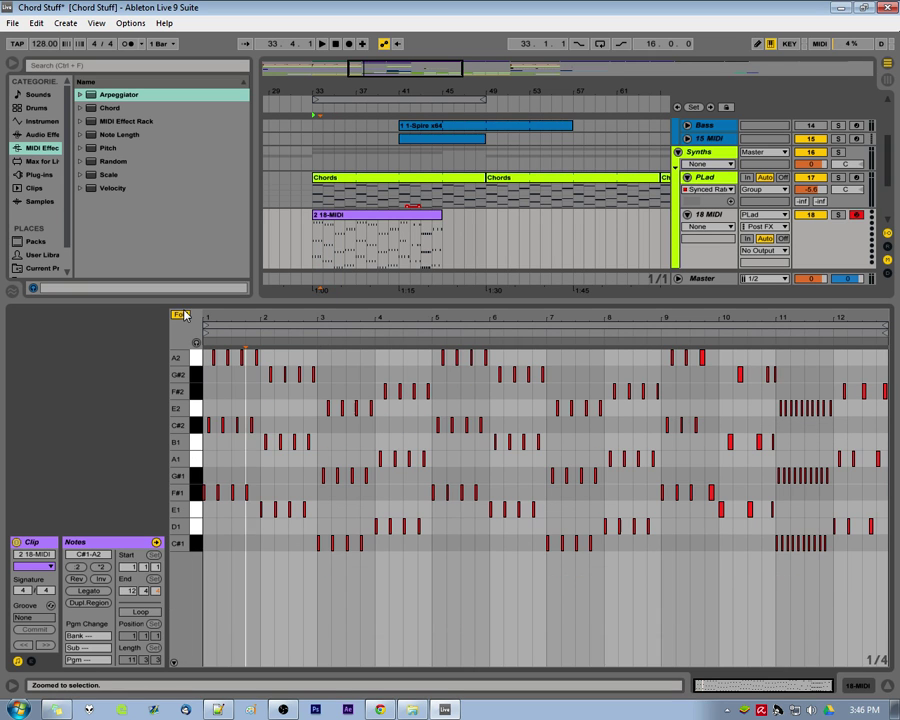
left_click(181, 314)
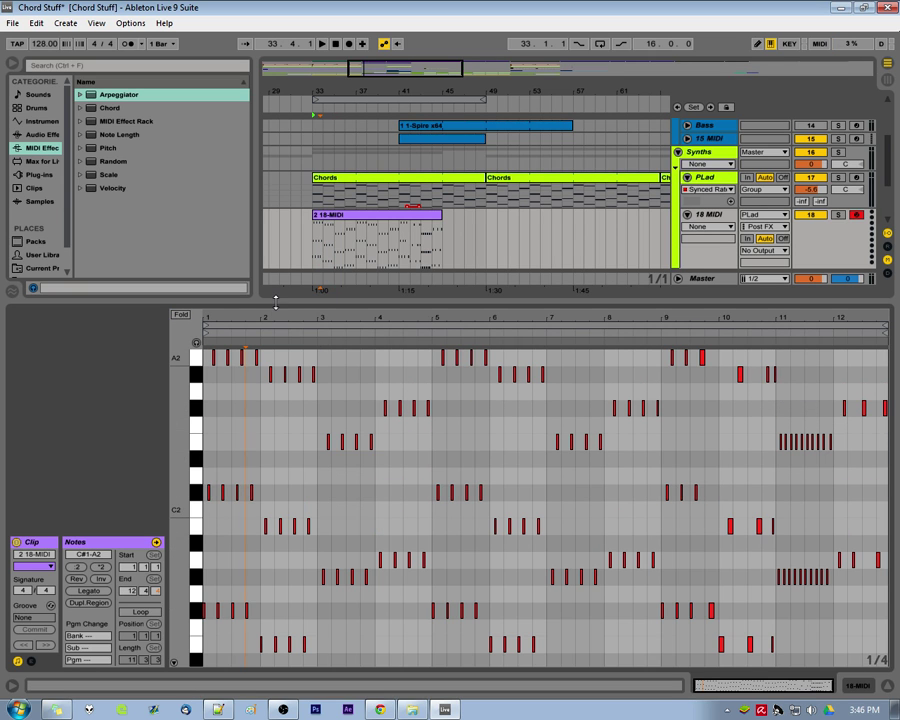
left_click_drag(275, 300, 290, 532)
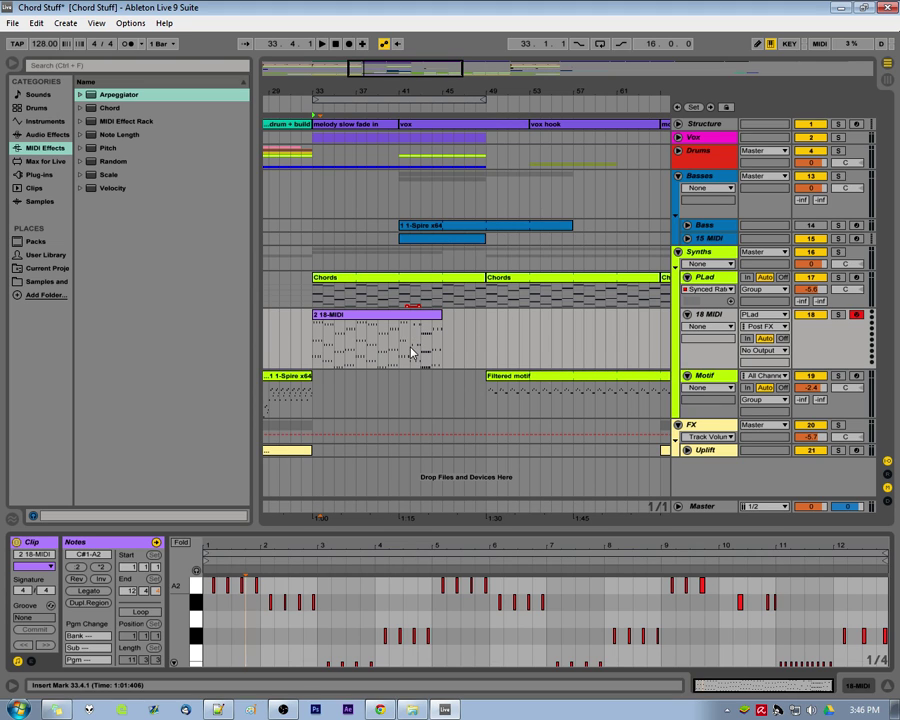
Deselect the 2 18-MIDI clip and collapse the 18 MIDI track in the arrangement
left_click(379, 352)
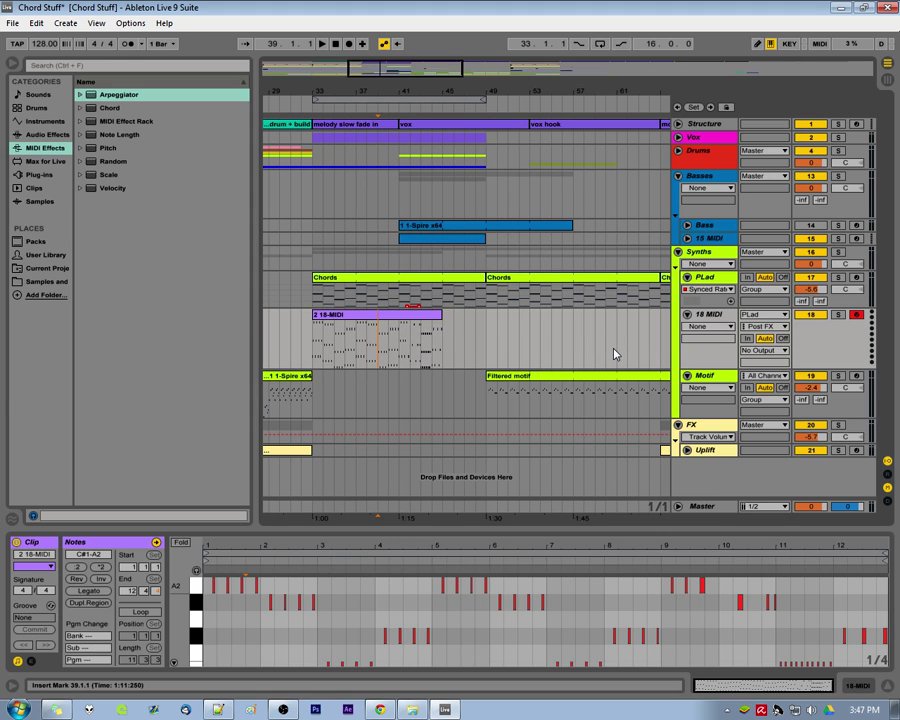
left_click(687, 314)
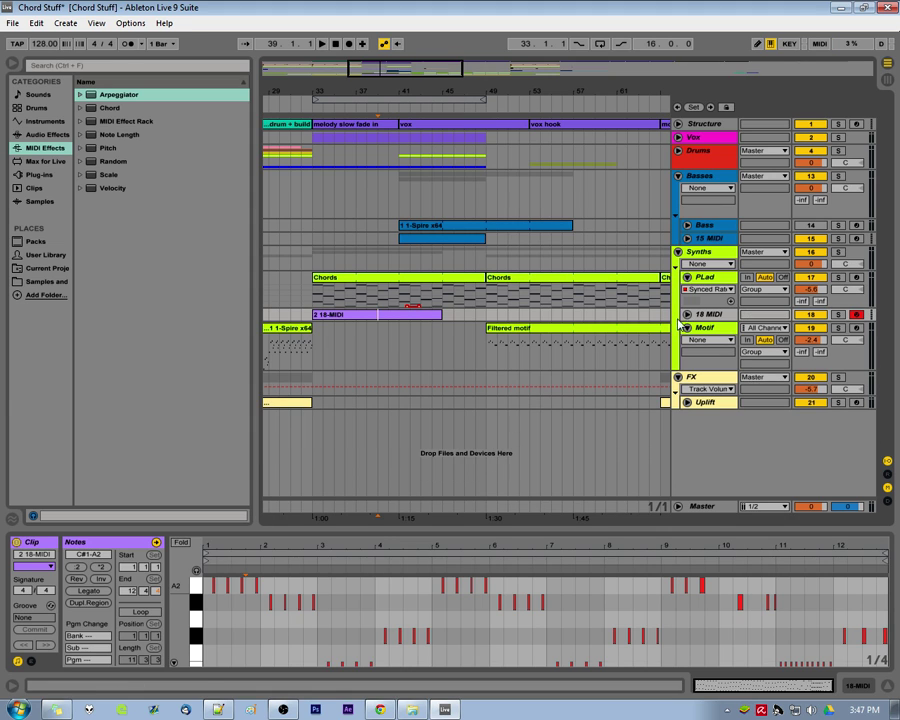
left_click(686, 314)
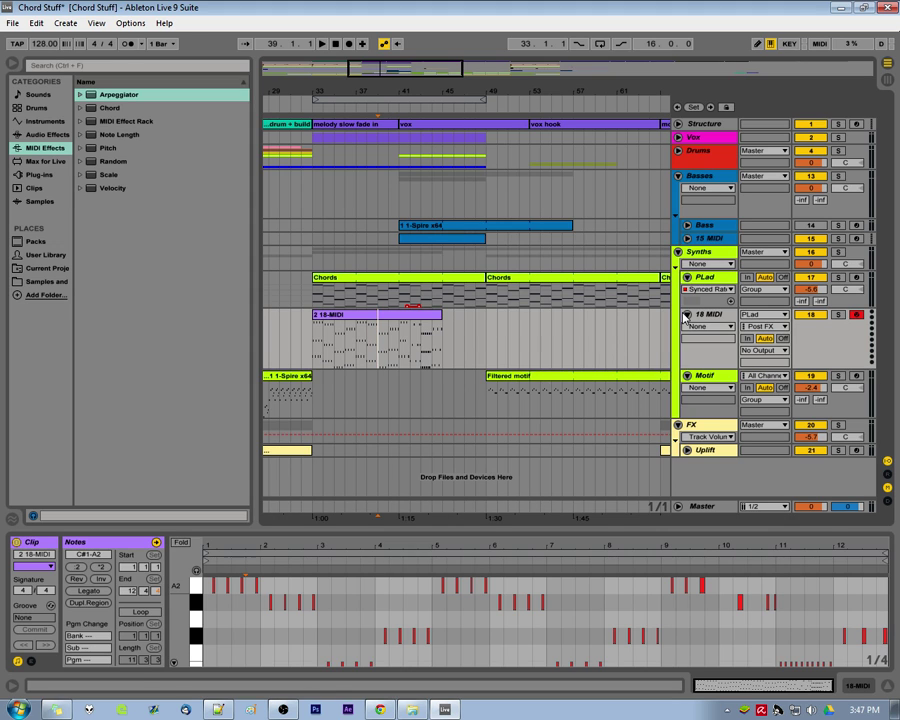
left_click(464, 336)
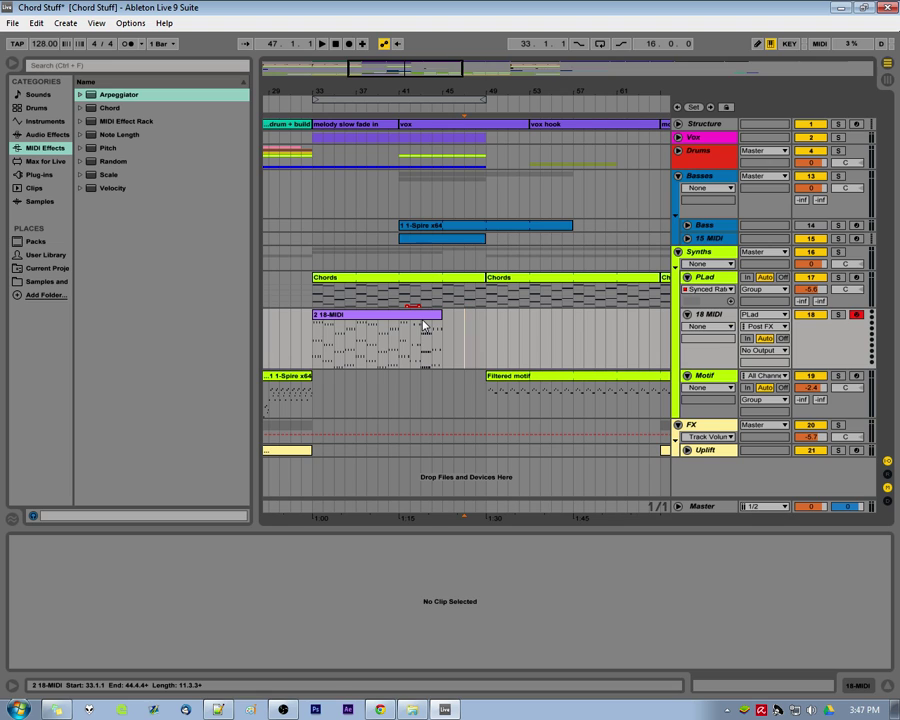
left_click(687, 314)
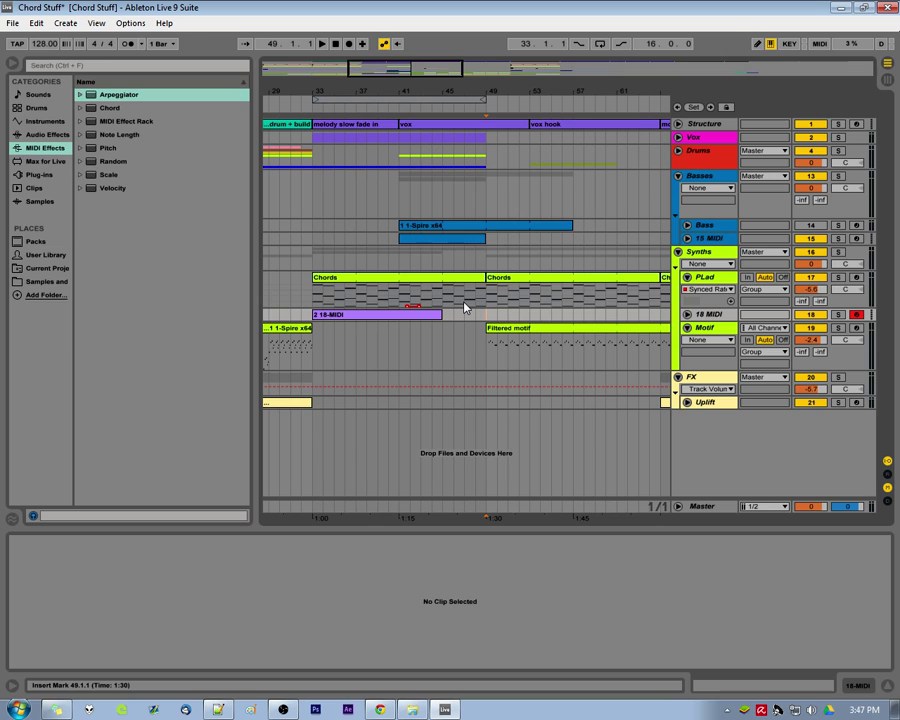
Undo the most recent changes to the PLad track's Synced Rate automation
key("ctrl+z")
key("ctrl+z")
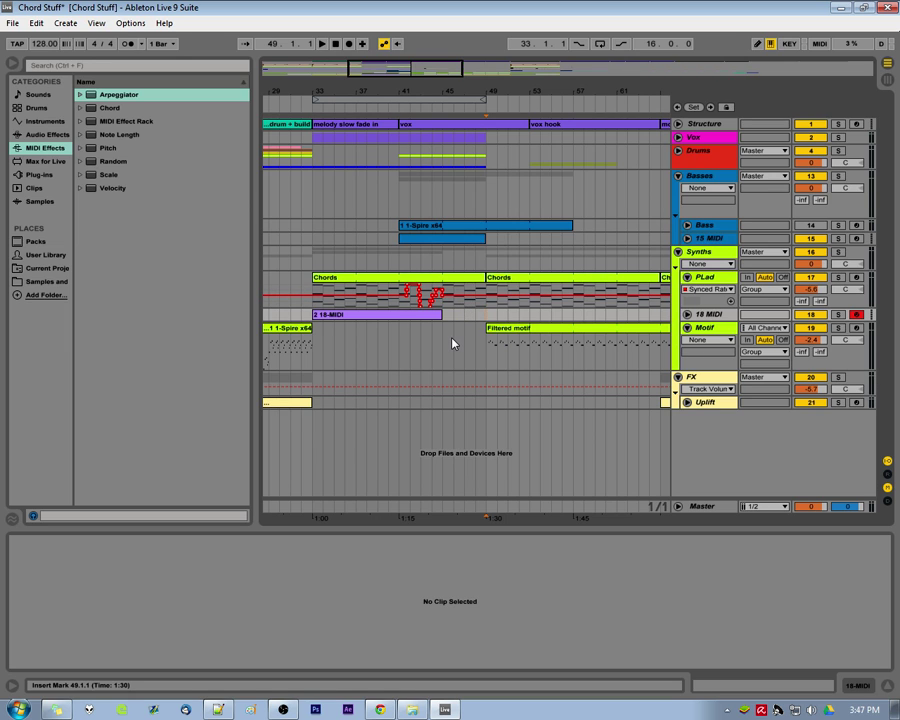